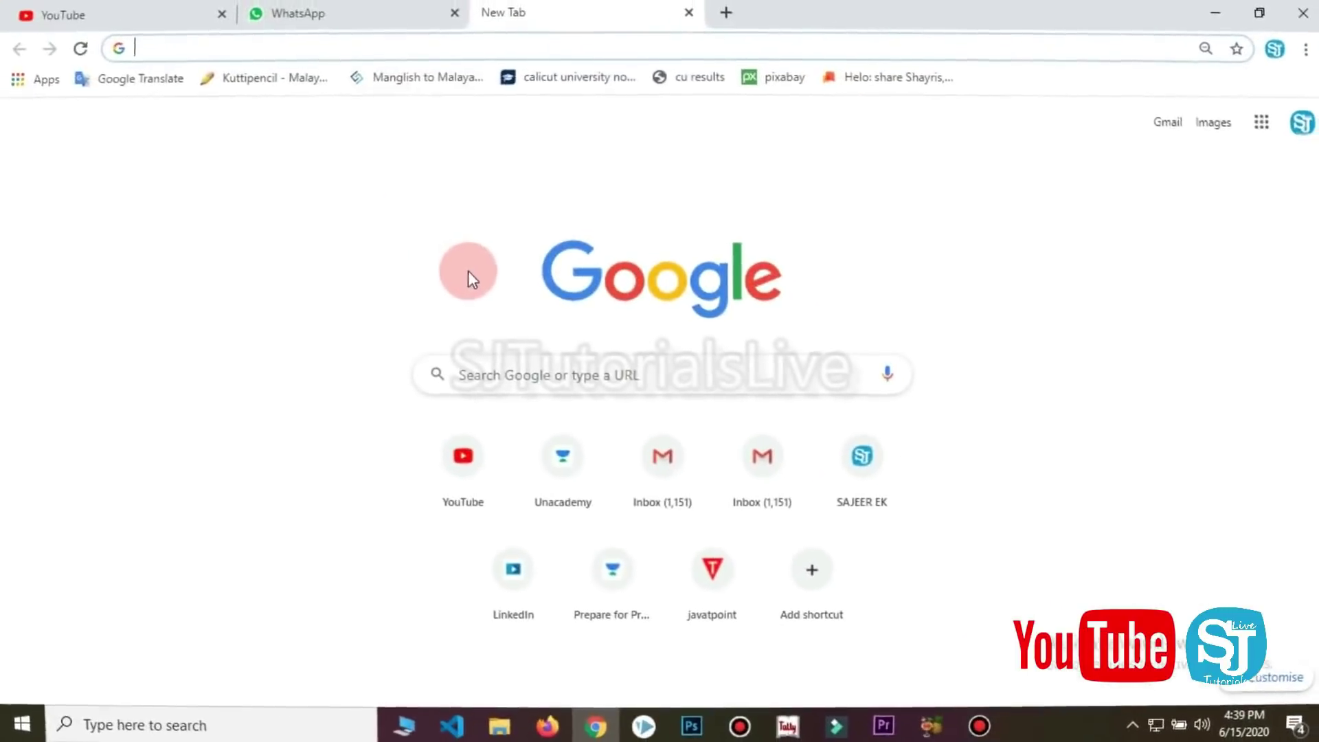
Step: Search Google for 'ica smart services' and open the ICA Smart Services portal result
type("ica sm")
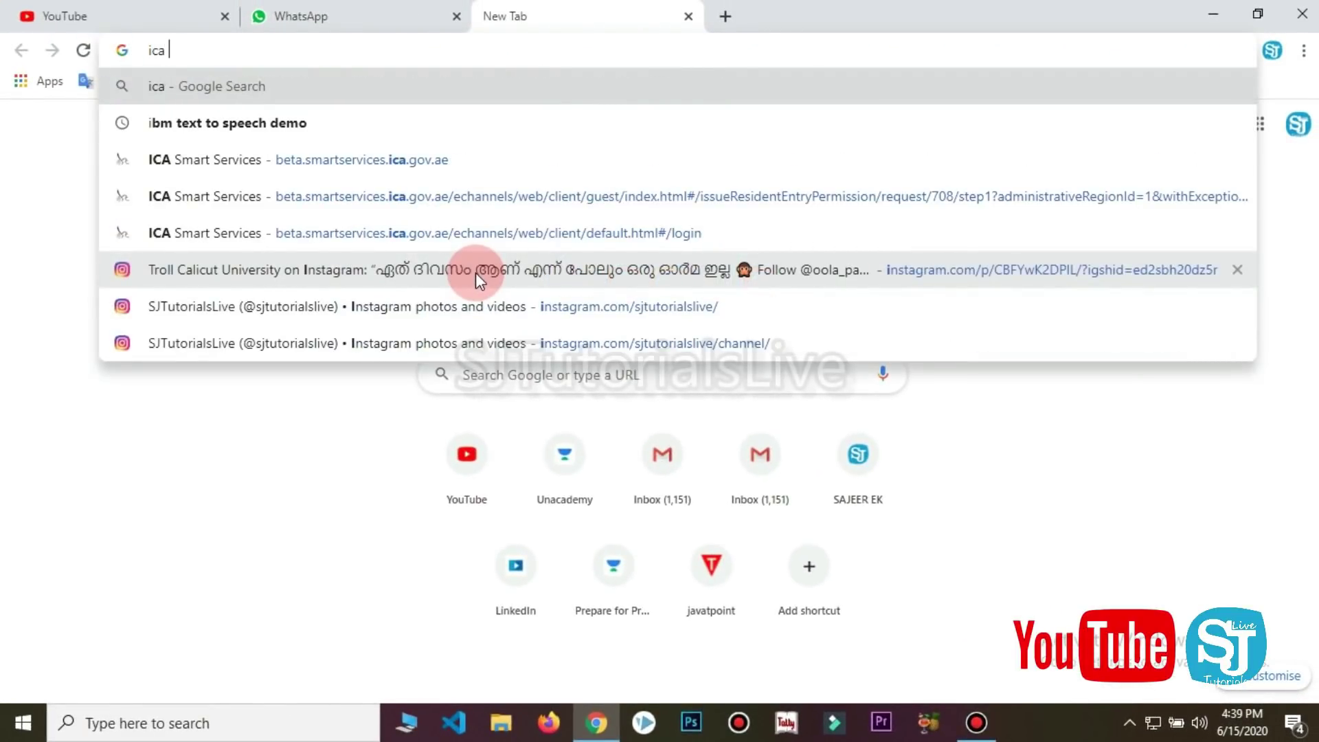
type("art")
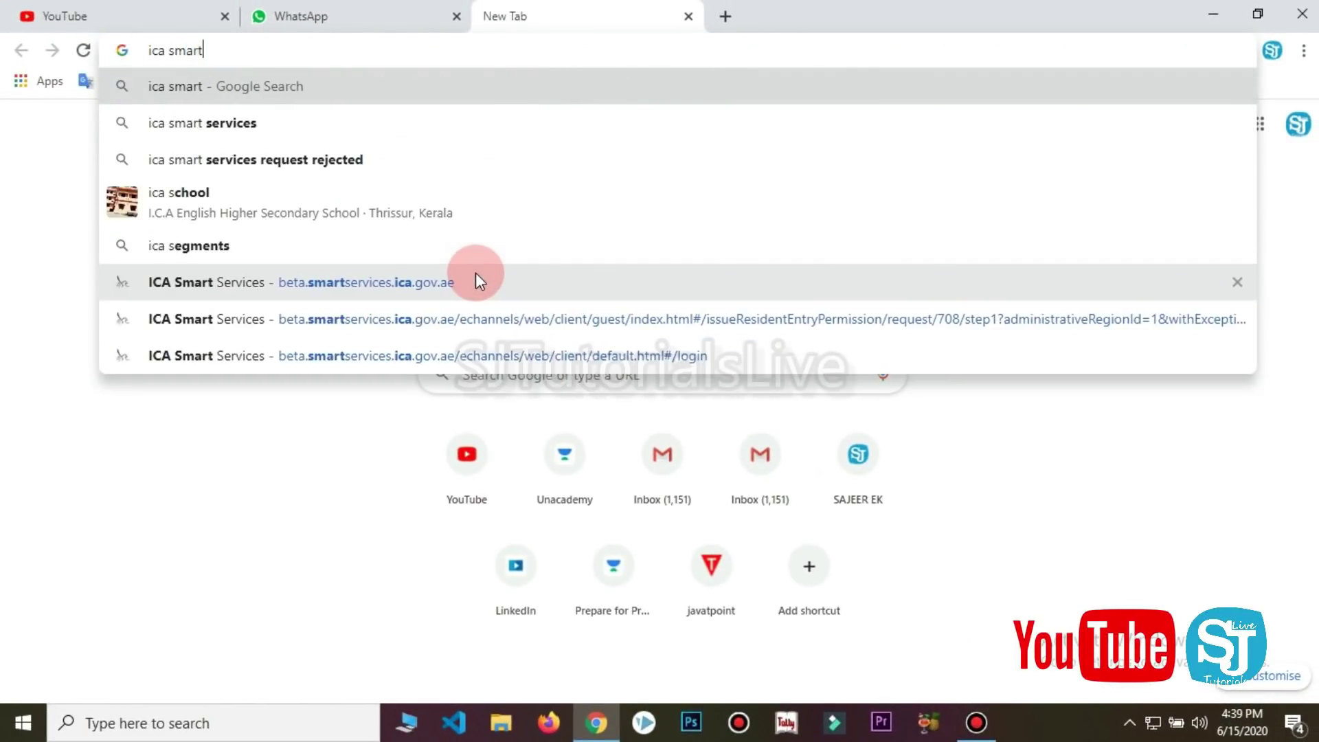
left_click(345, 131)
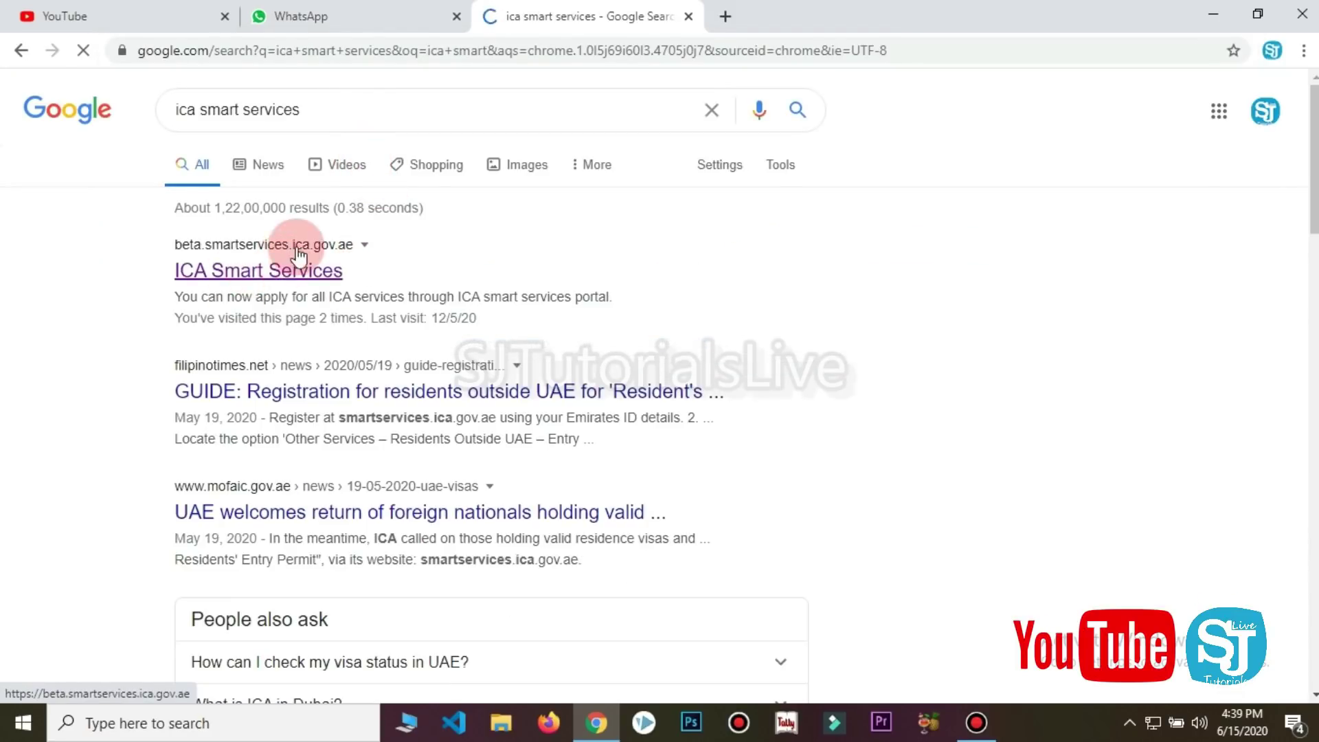
left_click(235, 274)
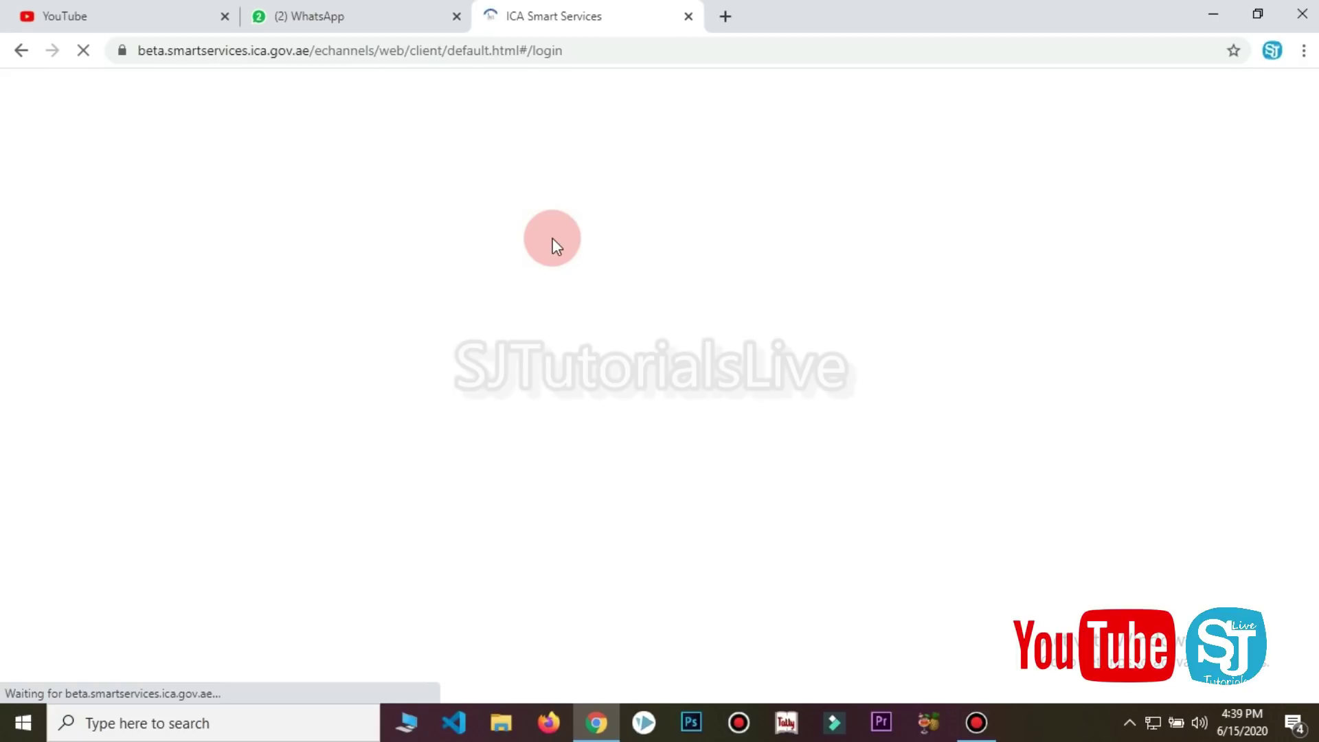
Step: Translate the portal into English and set Chrome to always translate Arabic
left_click(1096, 89)
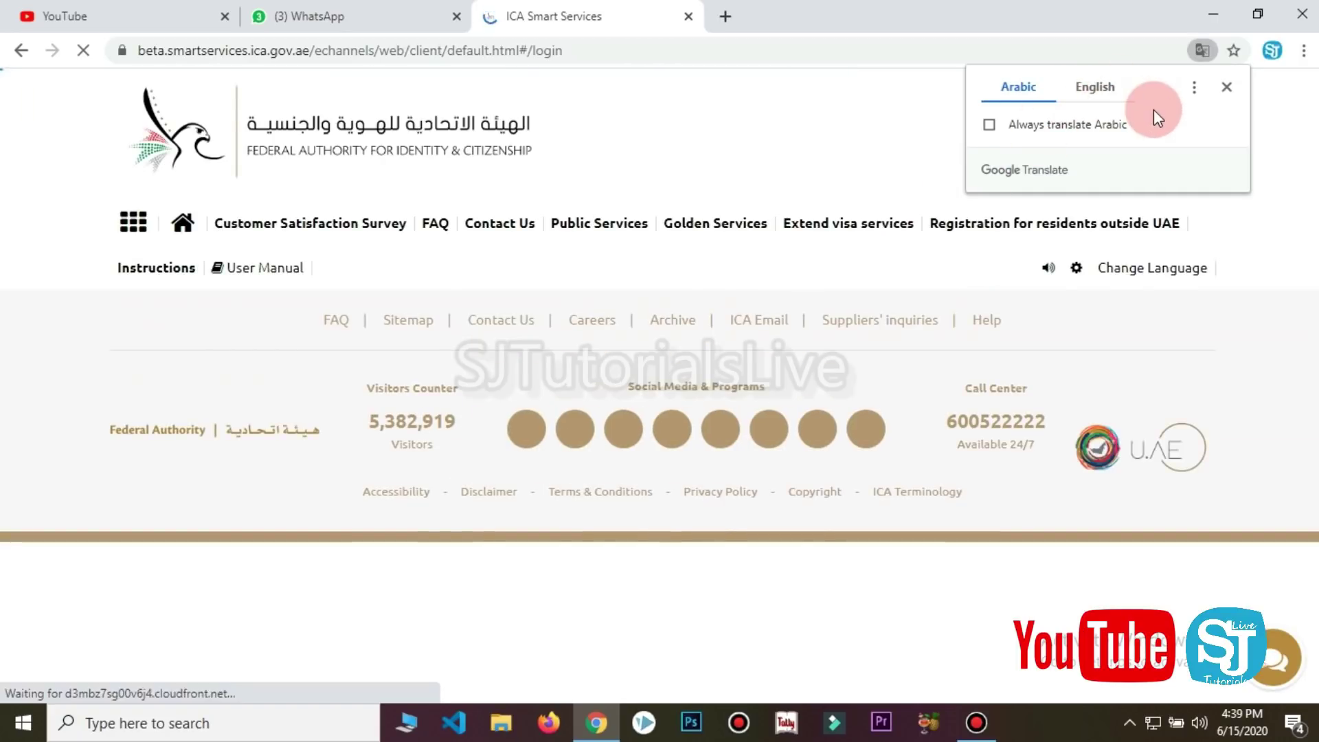
left_click(1151, 121)
left_click(1097, 88)
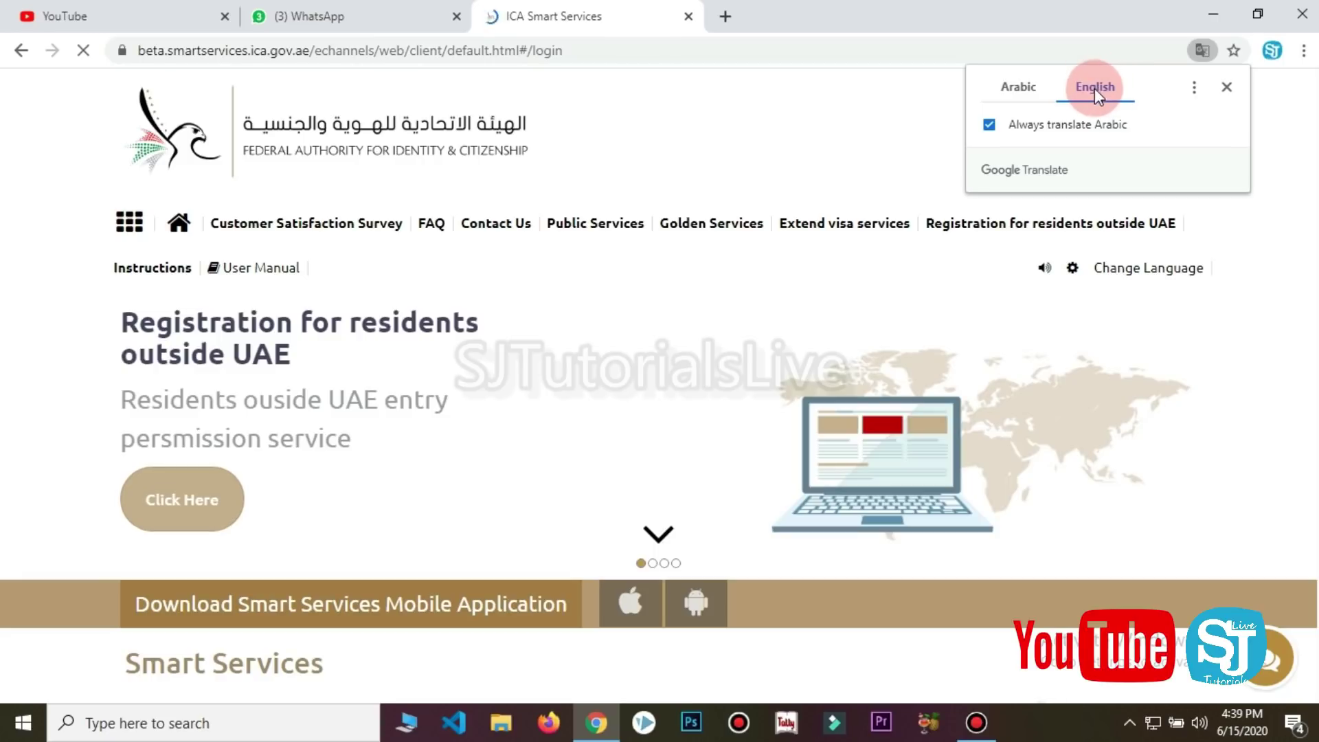
left_click(1097, 88)
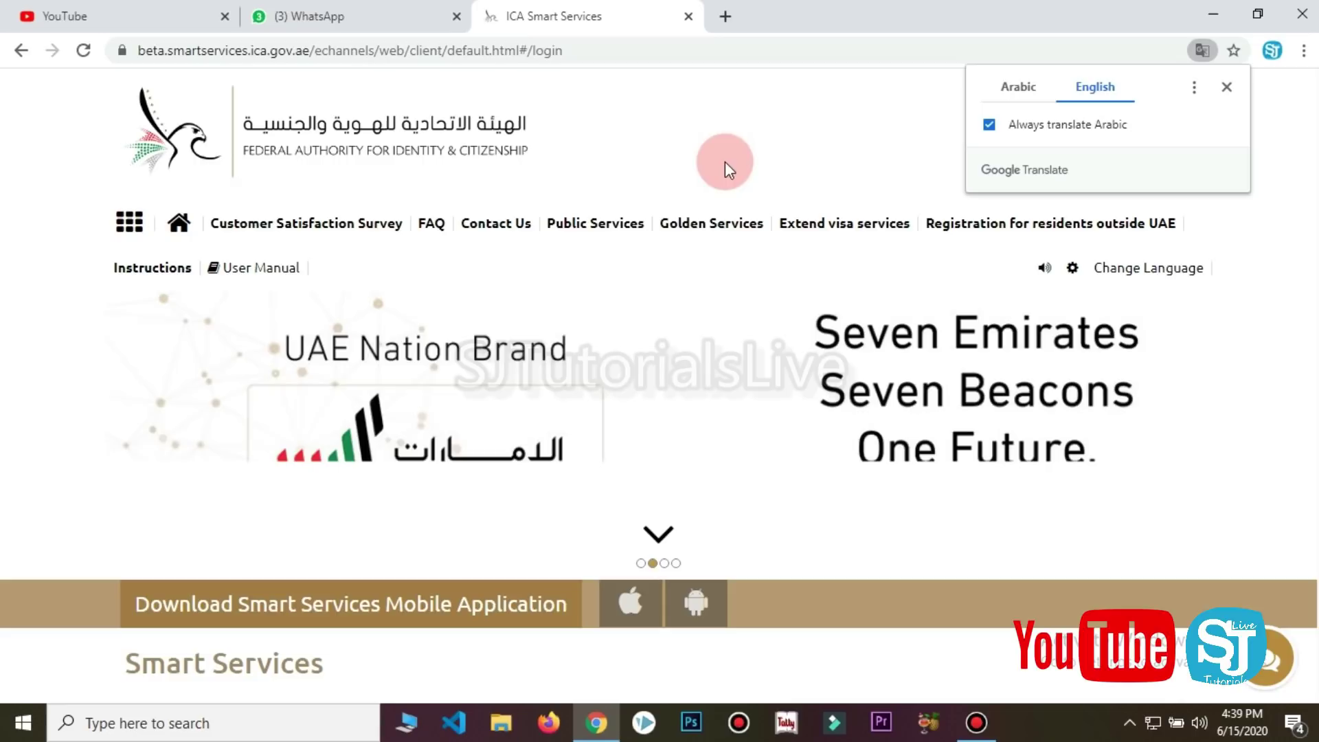
left_click(39, 149)
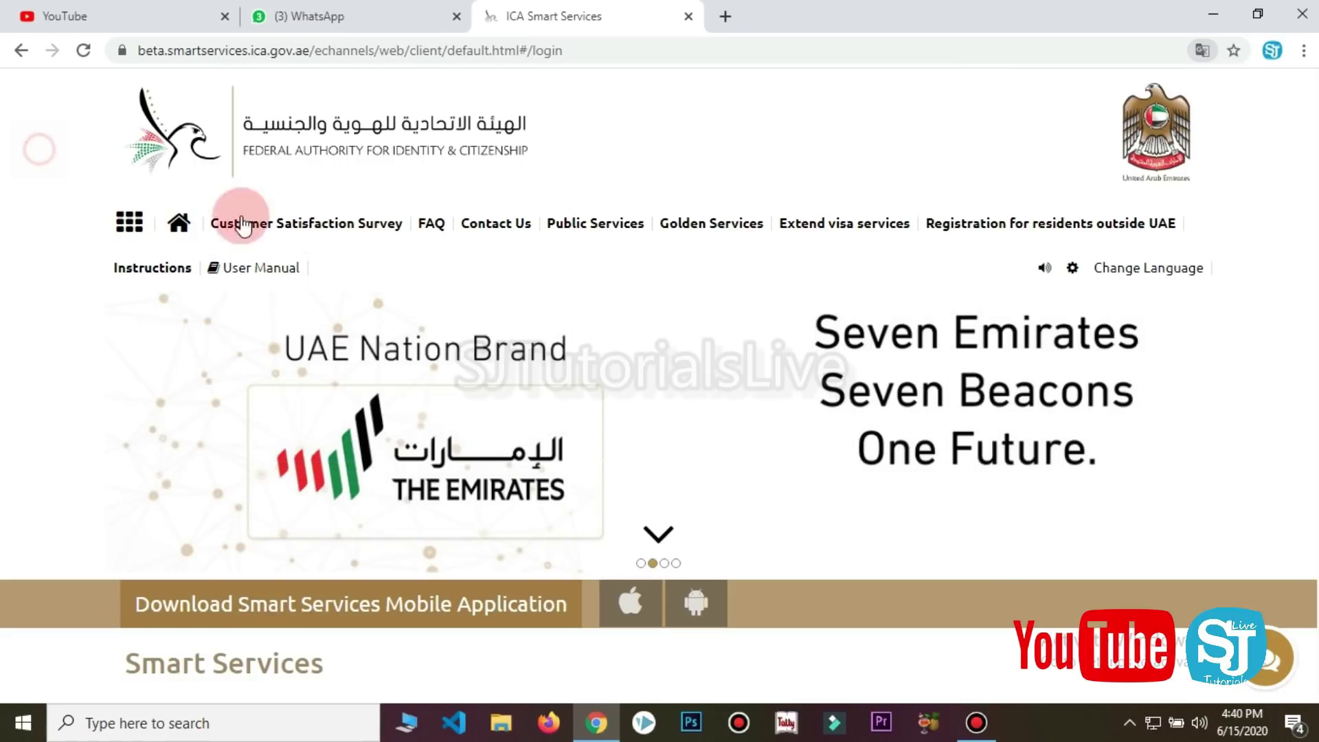
Step: Go to Contact Us and open the Complaints and opinions system link in a new tab
left_click(501, 222)
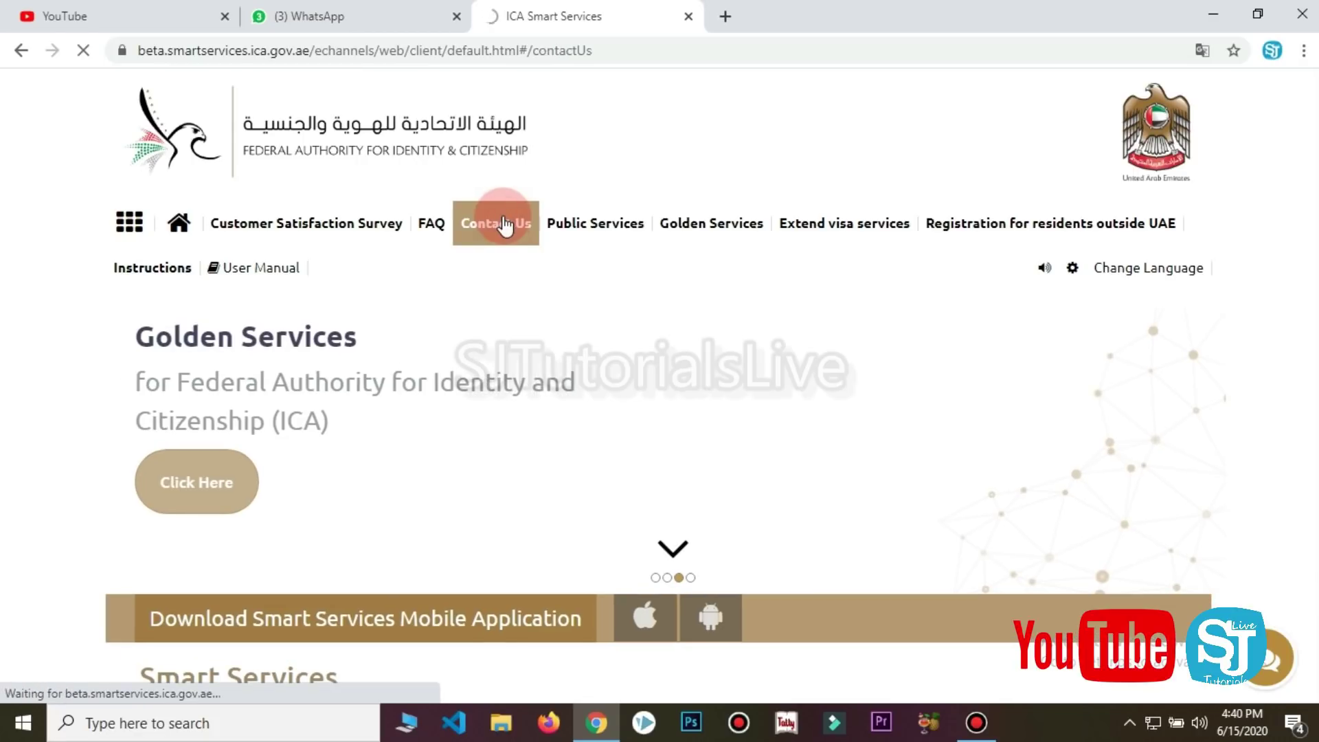
left_click(509, 226)
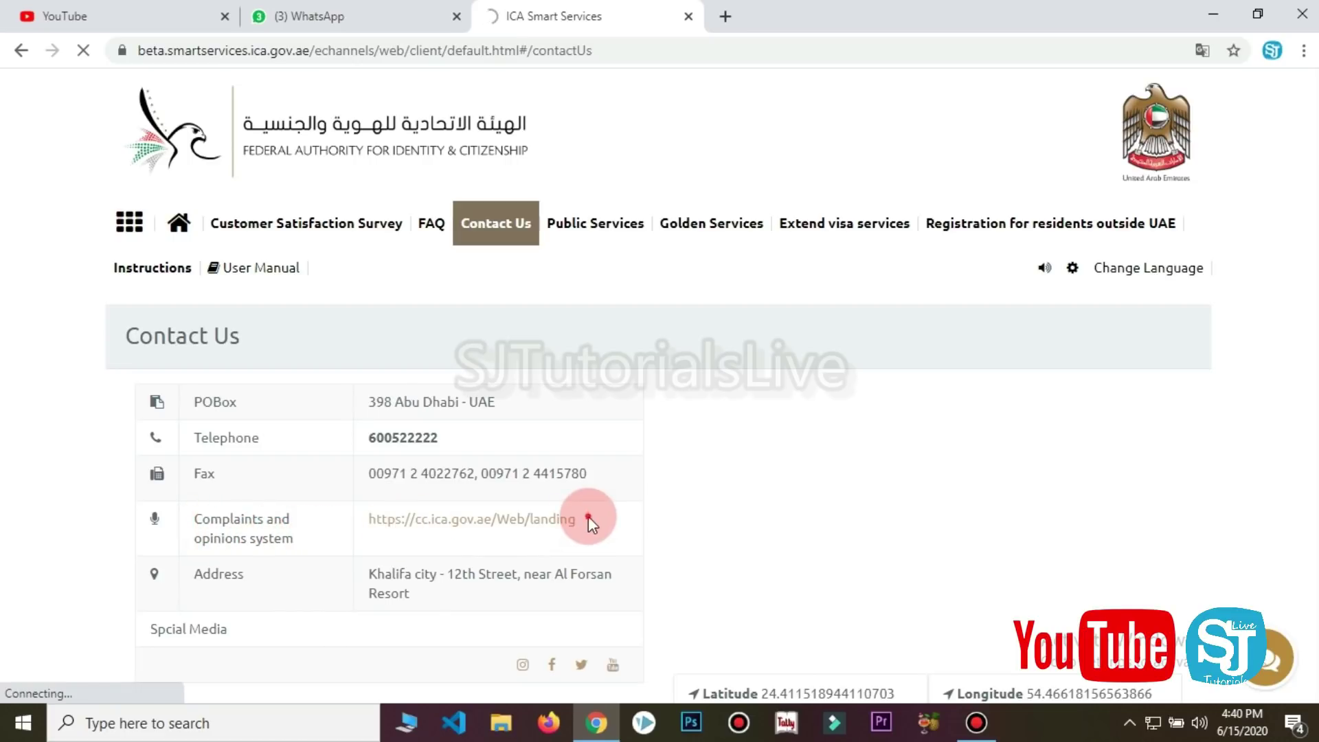
left_click_drag(589, 517, 376, 519)
left_click(606, 535)
left_click(527, 531)
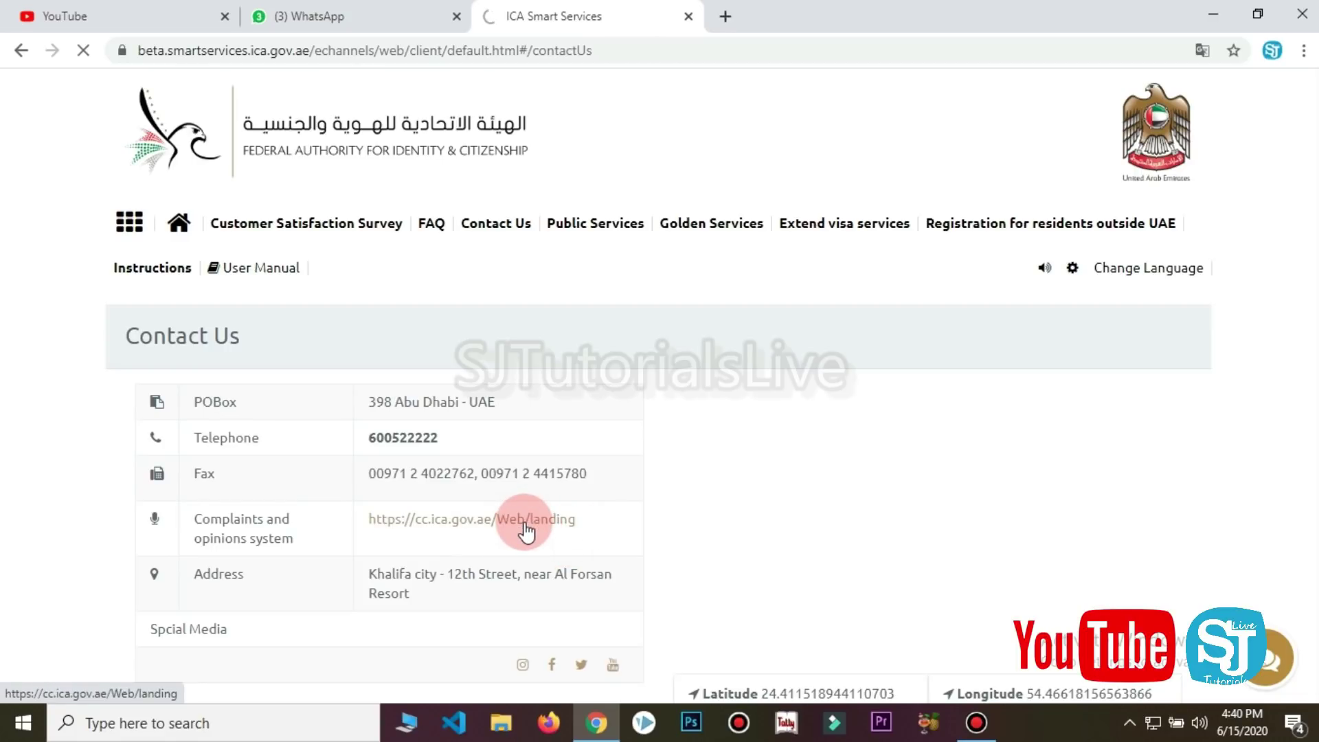
right_click(525, 522)
scroll(616, 459, "down", 3)
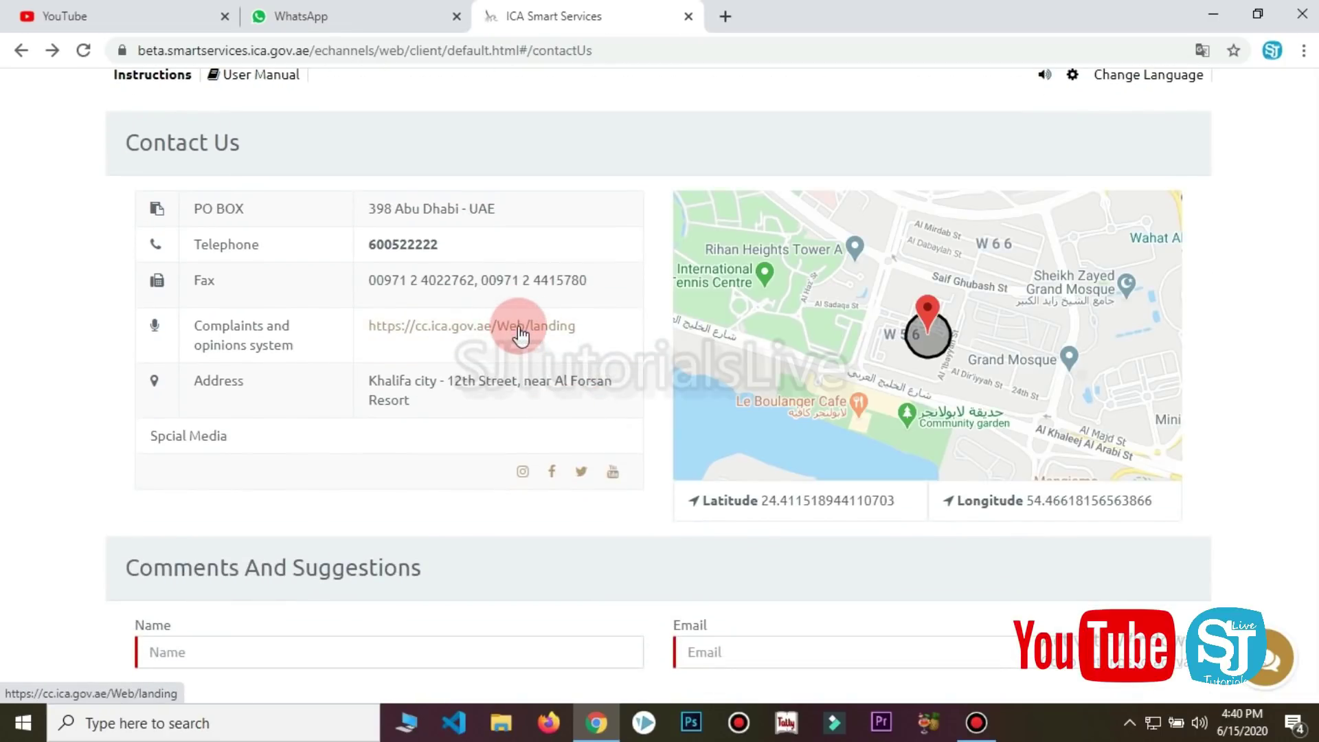
right_click(523, 328)
left_click(483, 328)
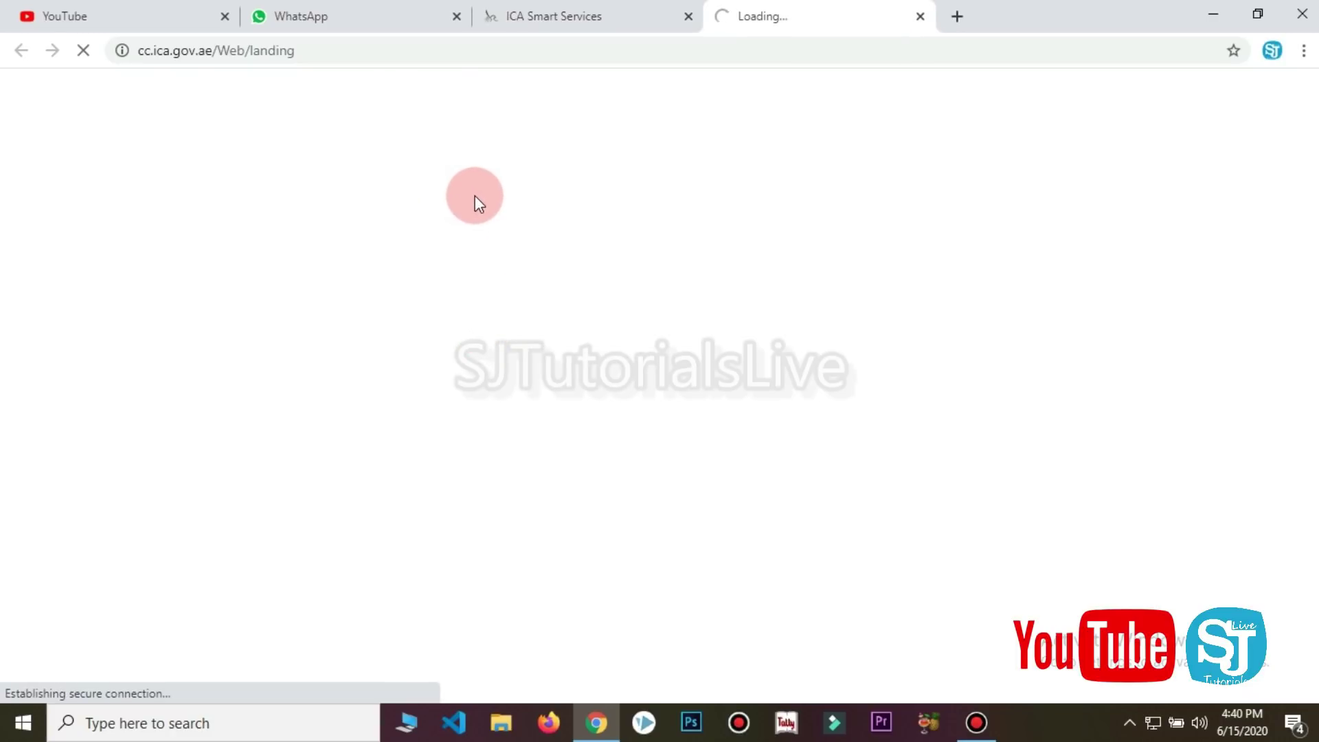
Step: Start a new ticket from the cc.ica.gov.ae Complaints System landing page
left_click(506, 50)
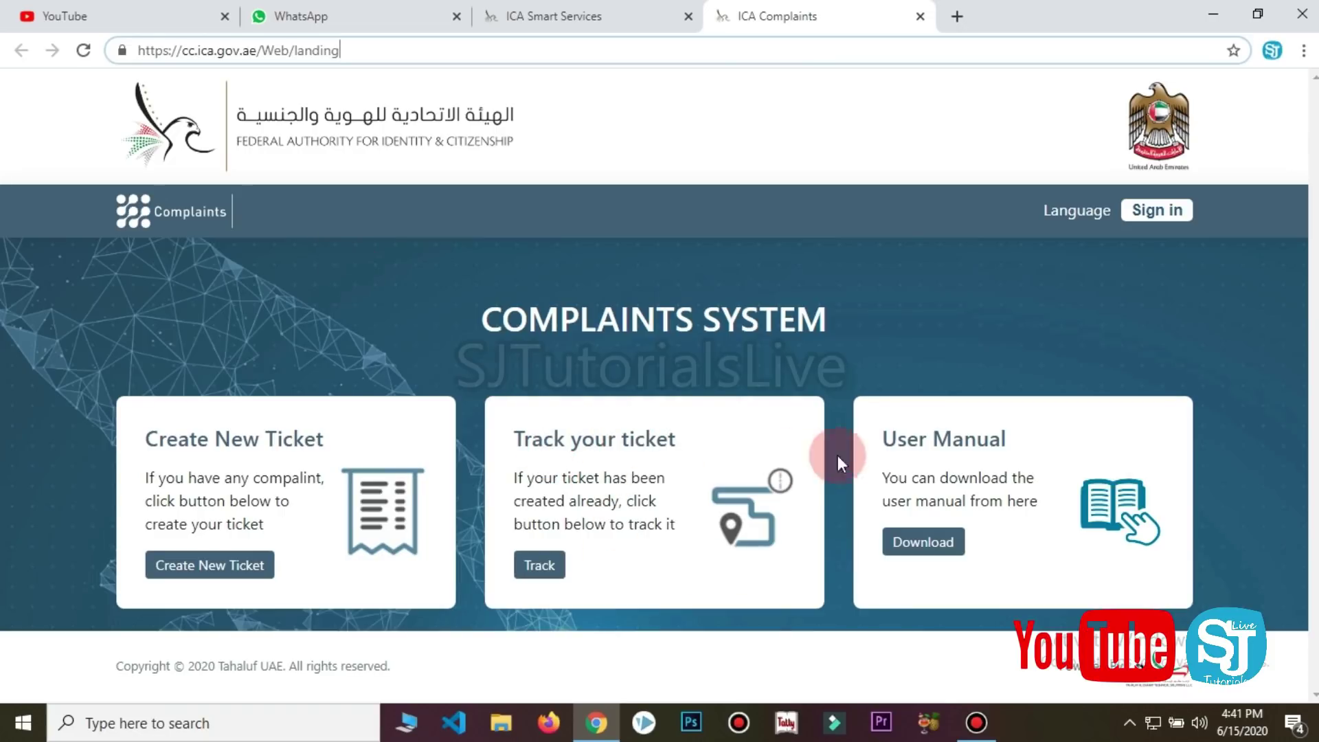
left_click(176, 568)
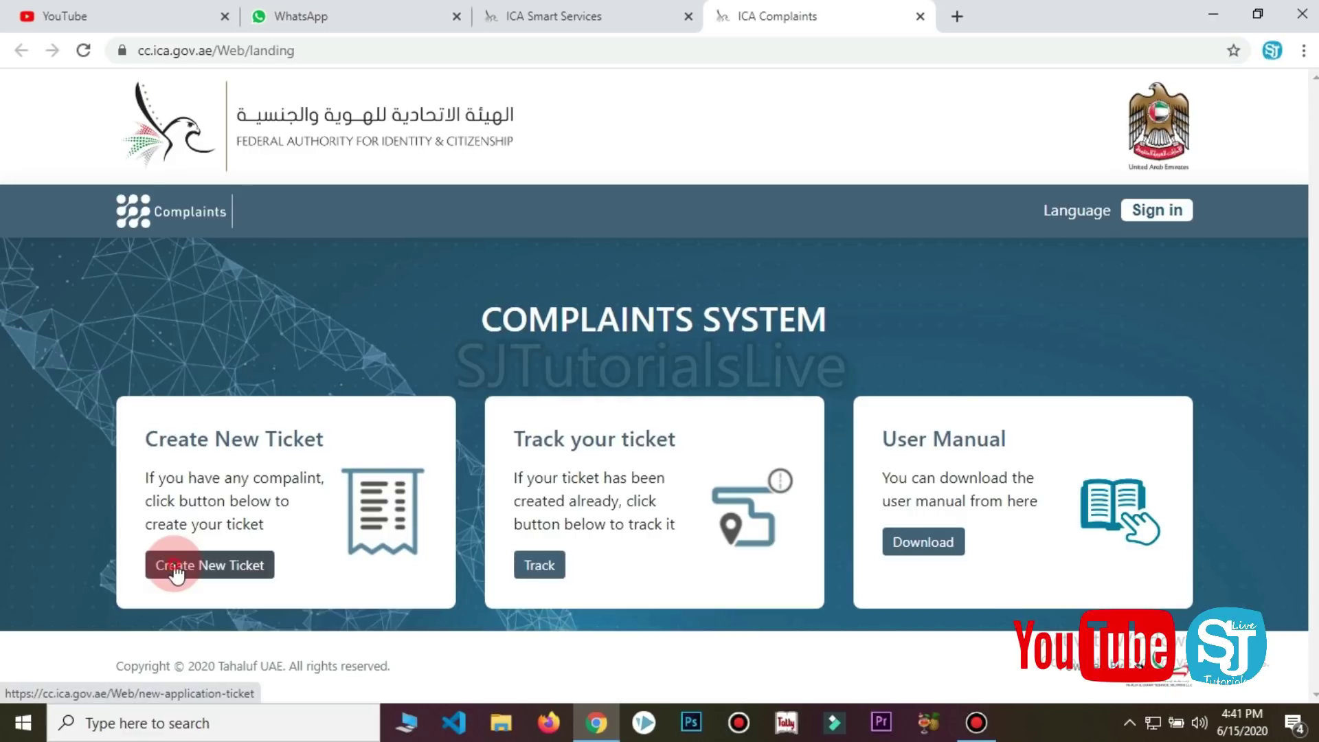
Step: Close the Smart Services tab and enter the creator's full name in Creator Name
scroll(468, 354, "down", 2)
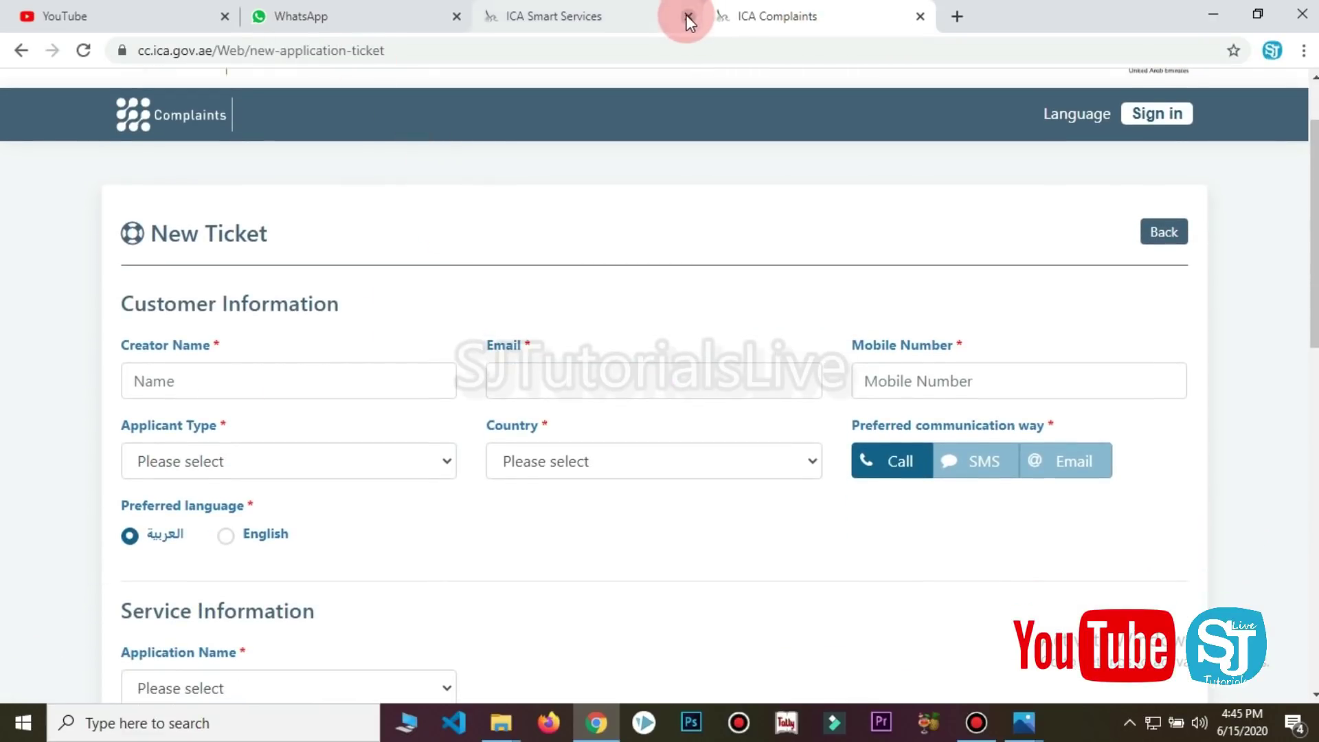
left_click(688, 16)
left_click(342, 383)
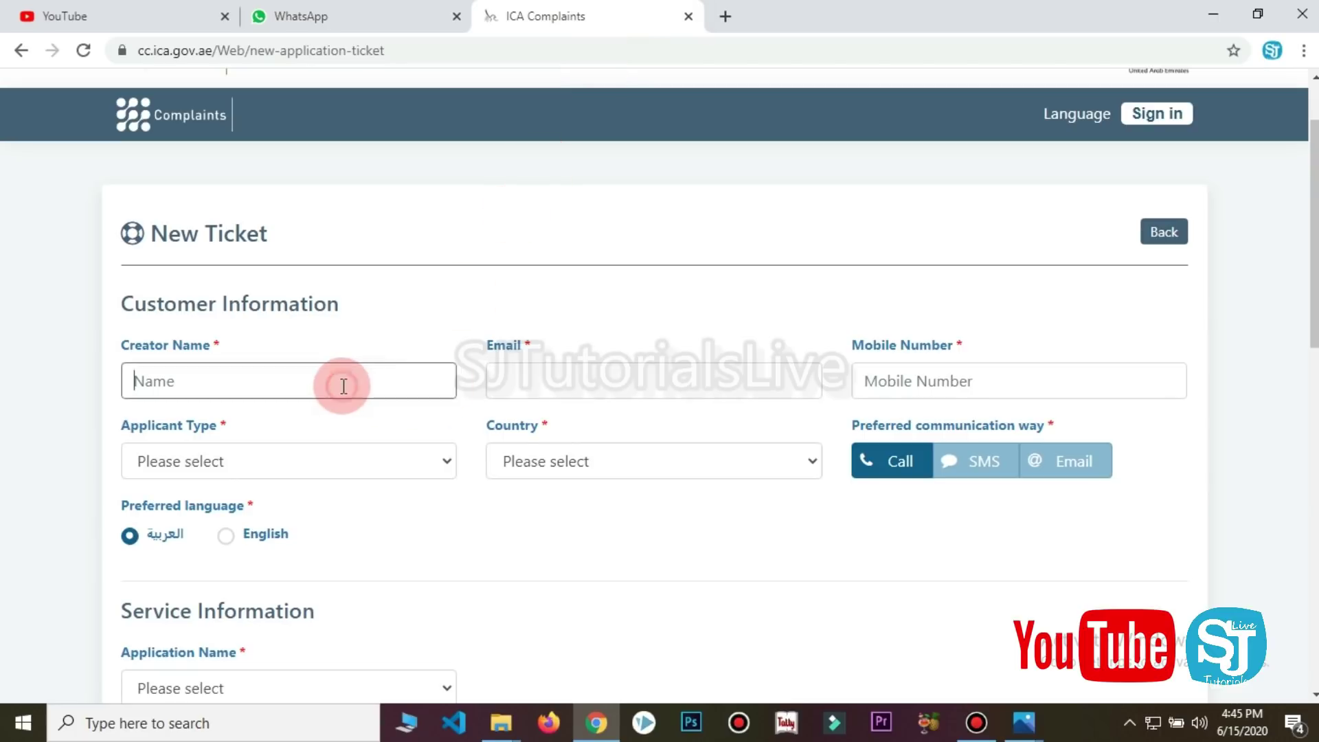
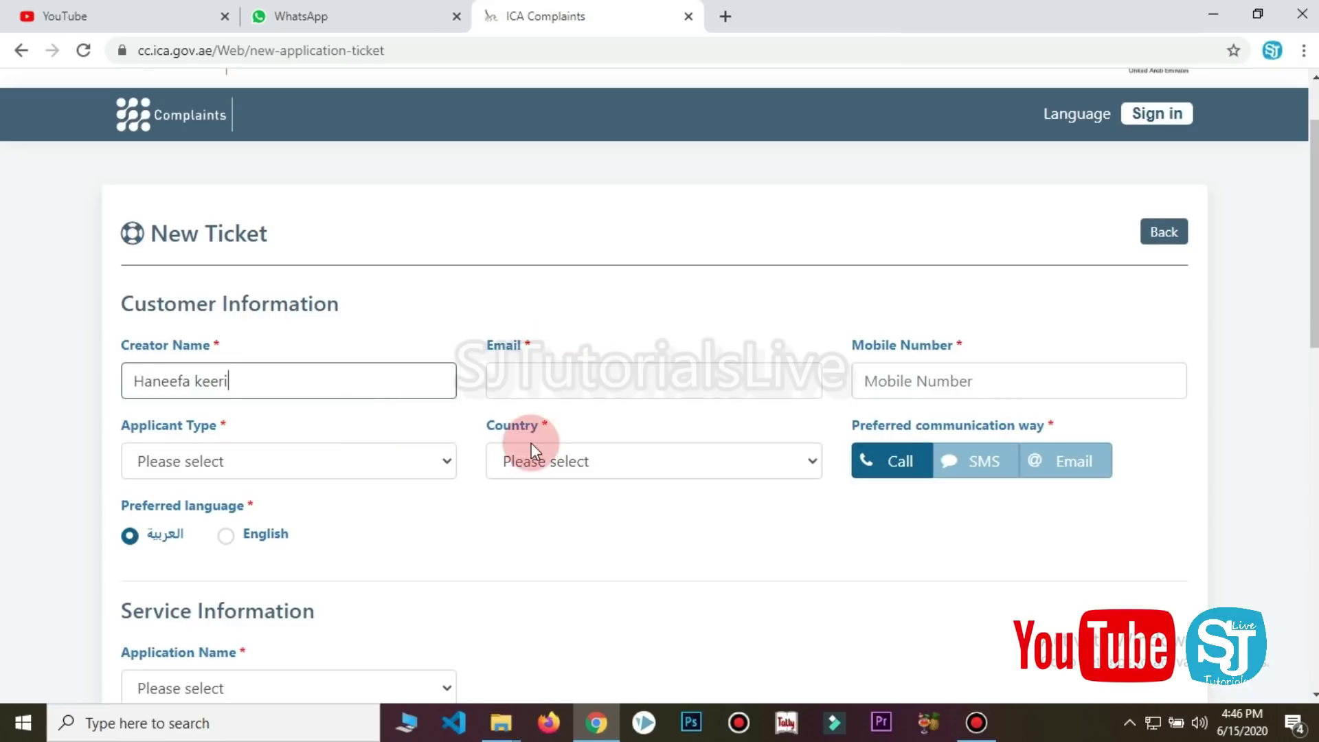
left_click(353, 463)
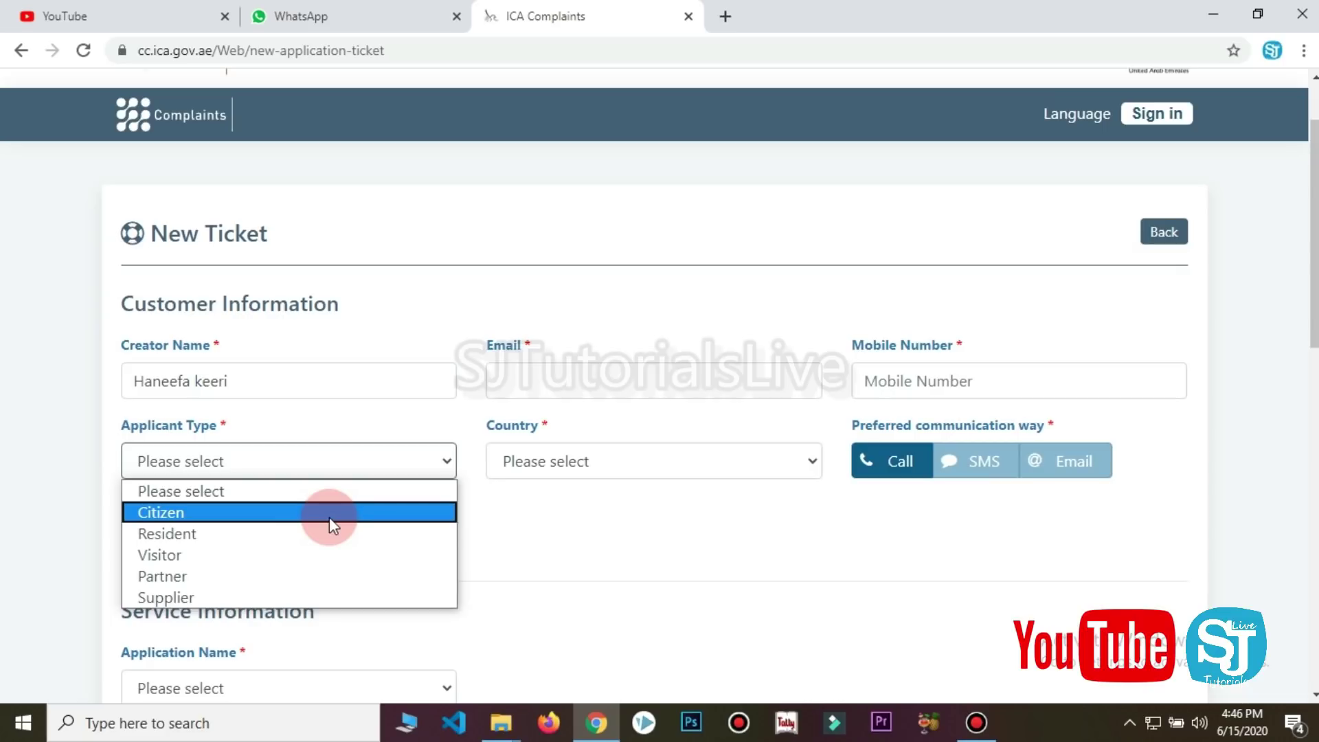
Step: Paste the applicant's e-mail address into the Email field
left_click(472, 105)
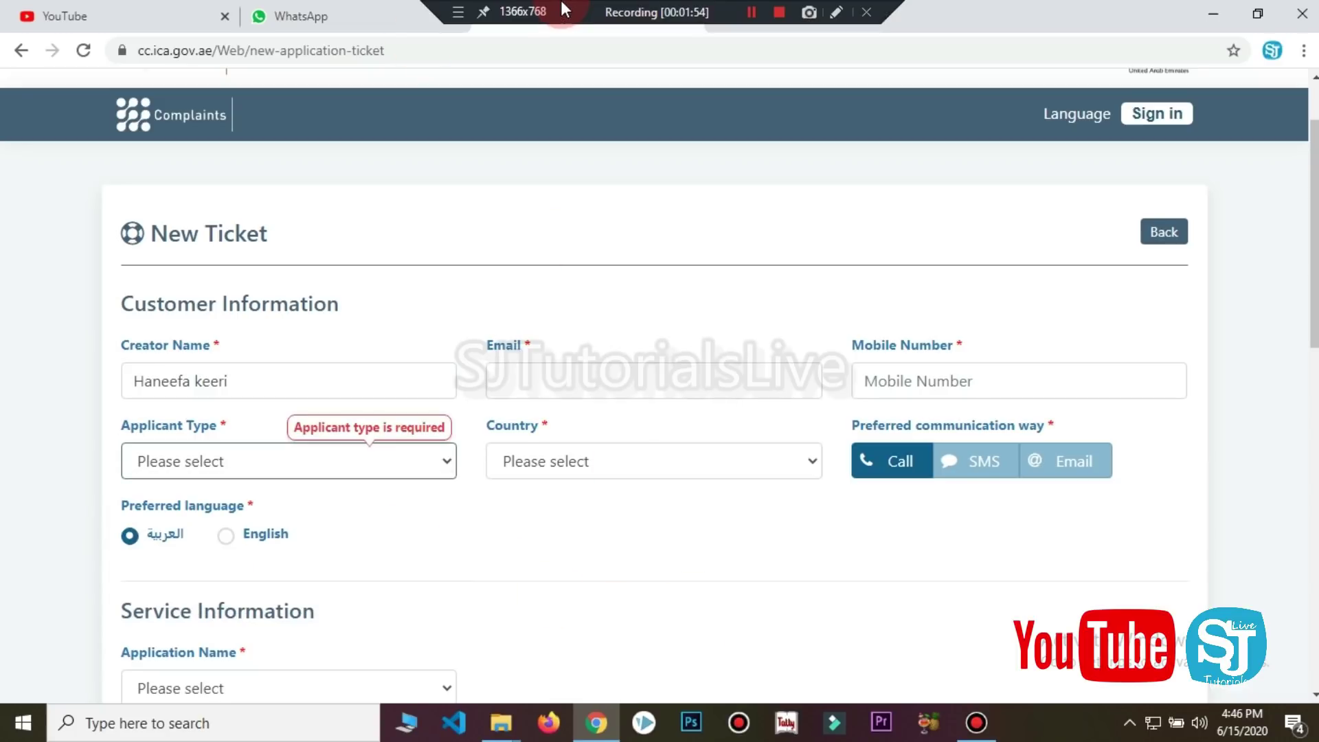
left_click(403, 468)
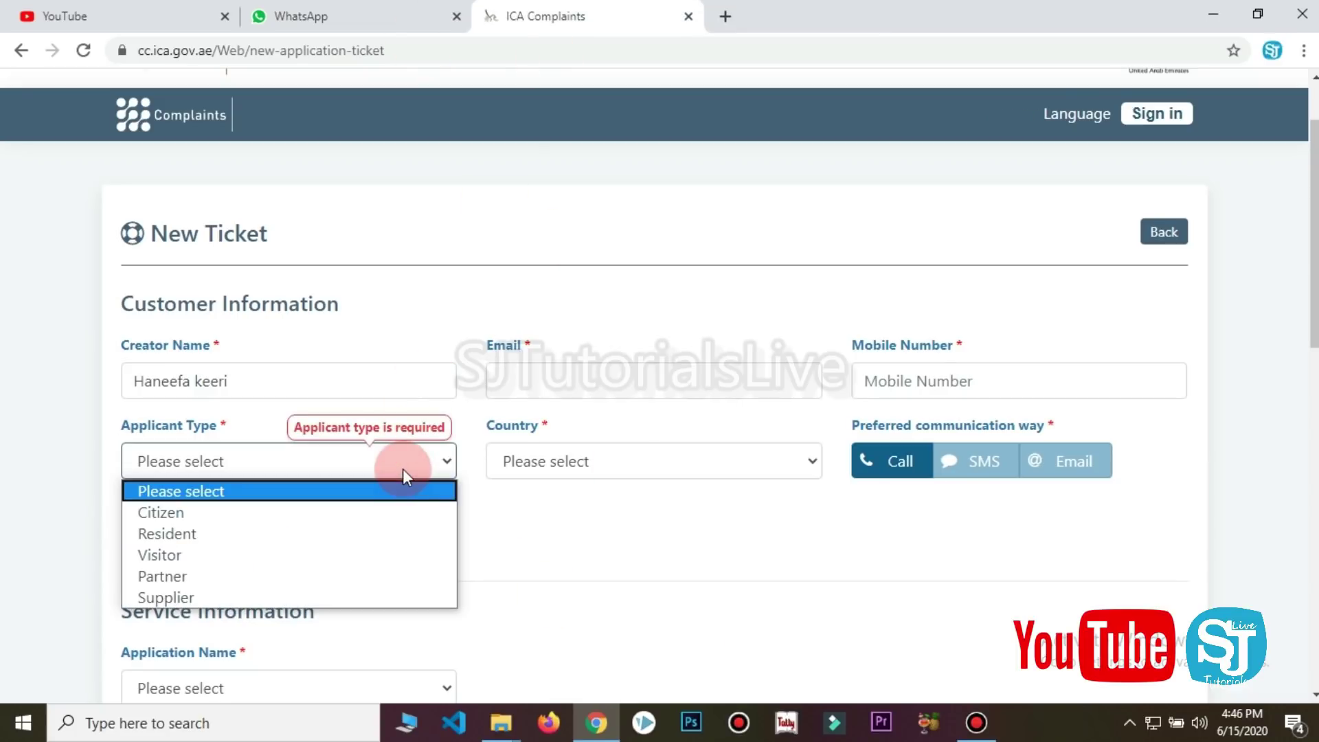
left_click(376, 412)
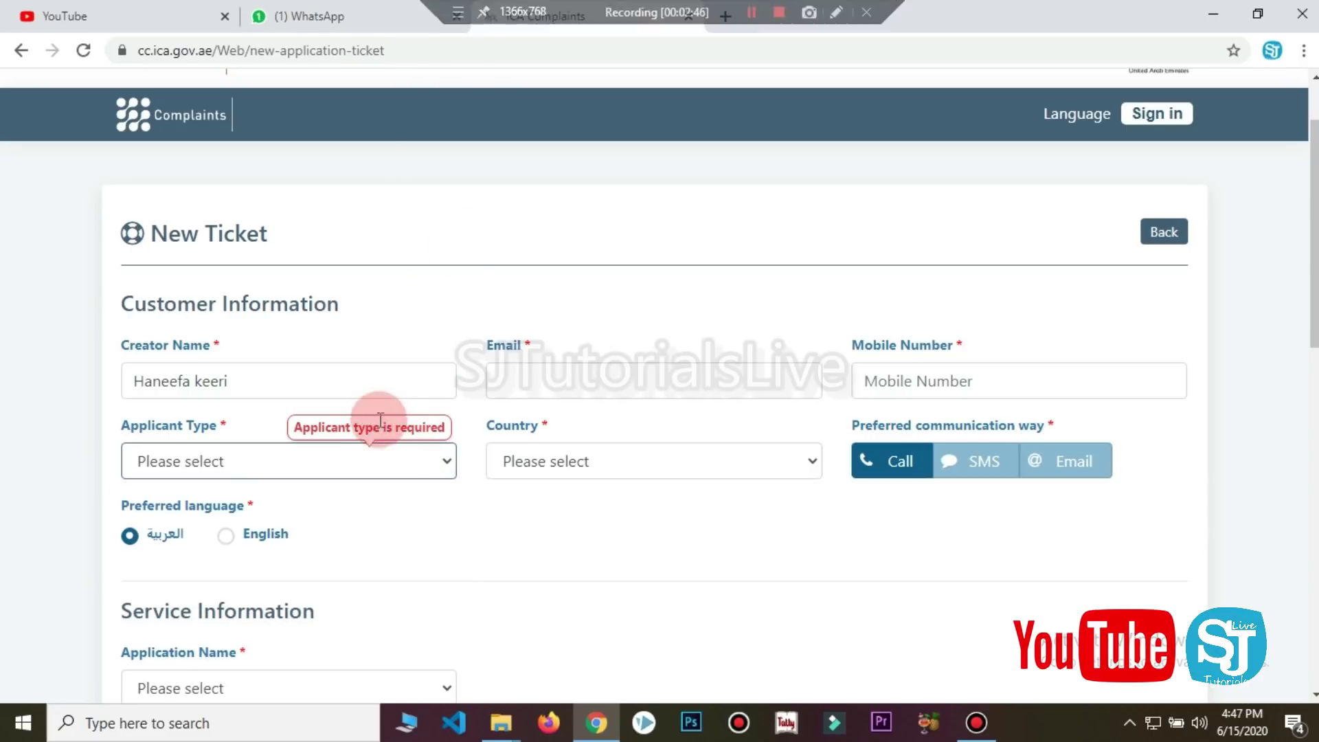
left_click(524, 377)
right_click(527, 379)
left_click(589, 530)
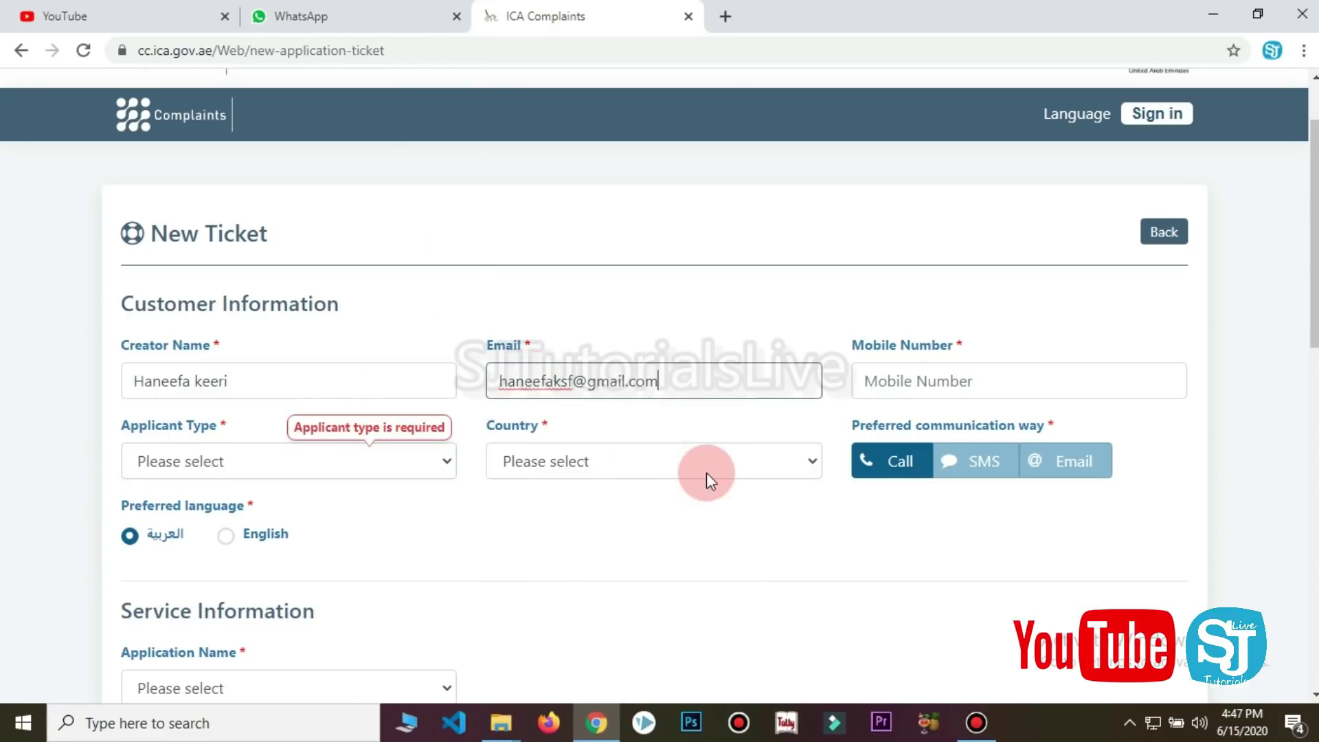
Step: Set the Country to INDIA
left_click(707, 463)
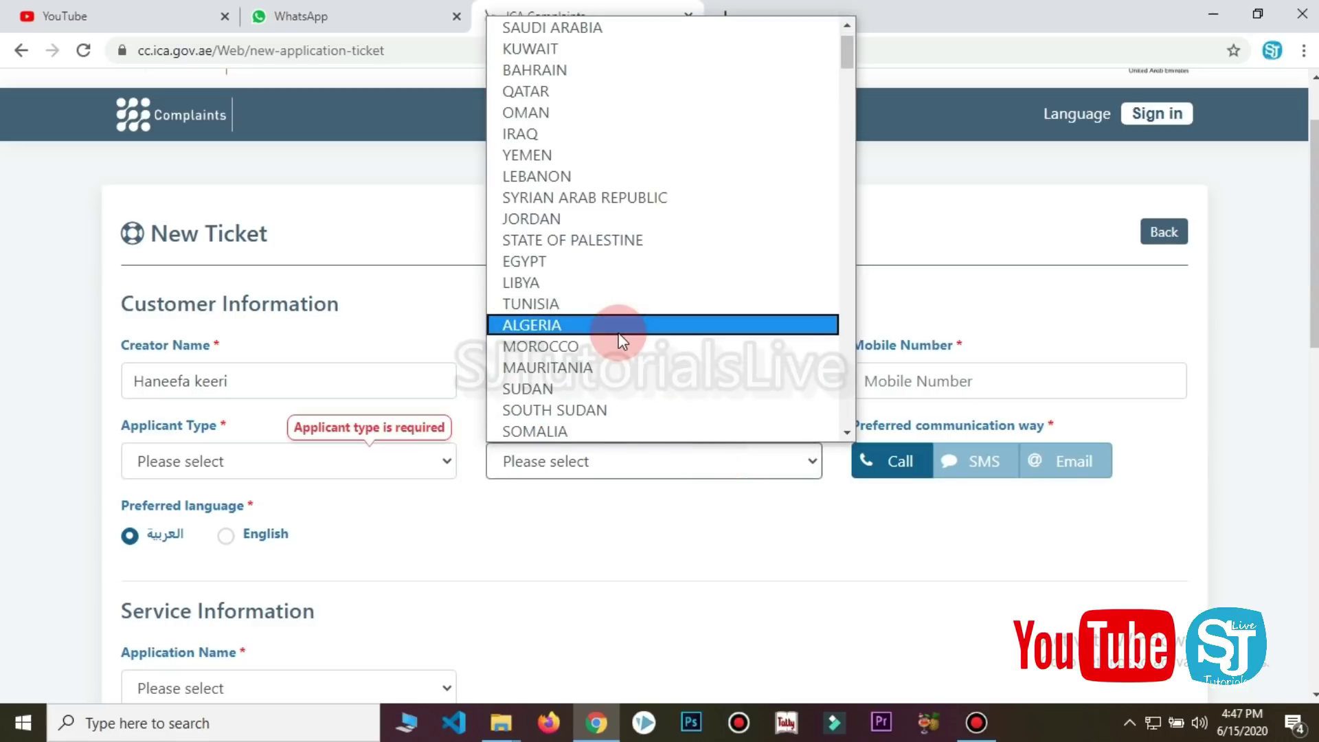
key("i")
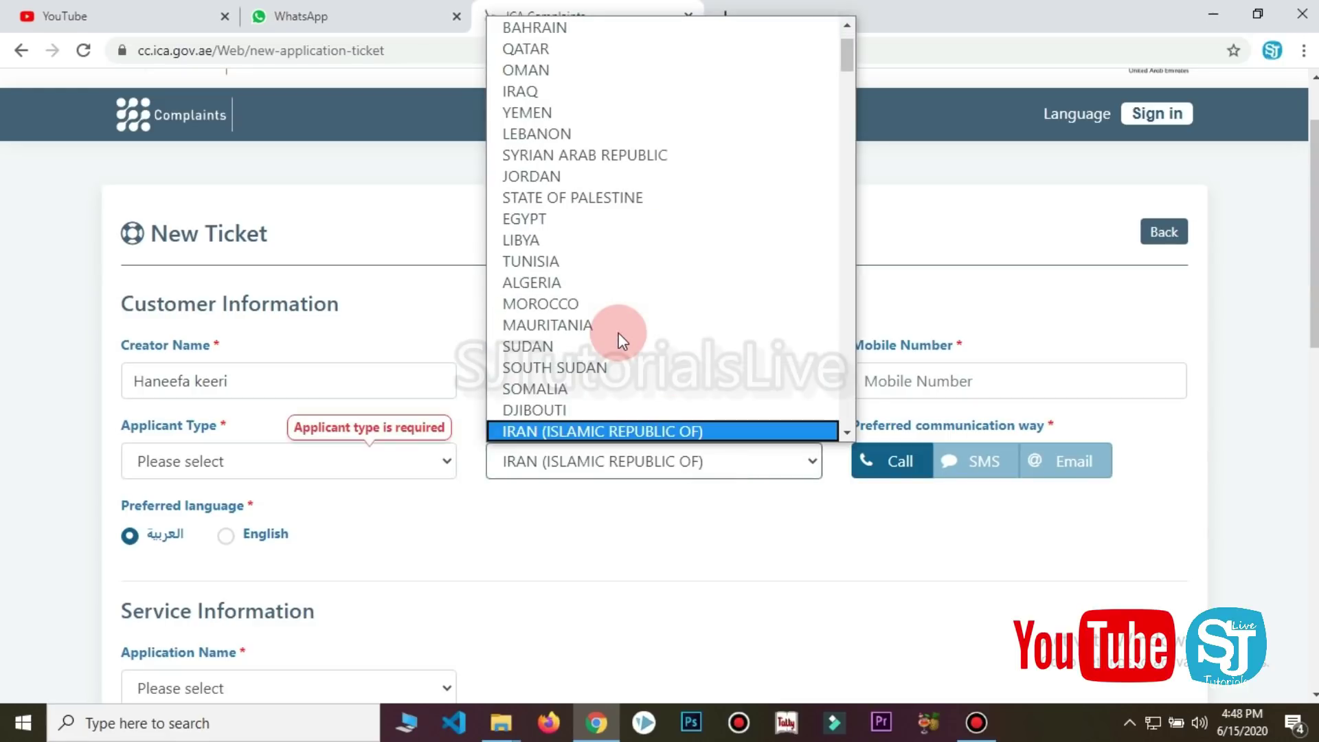
key("n")
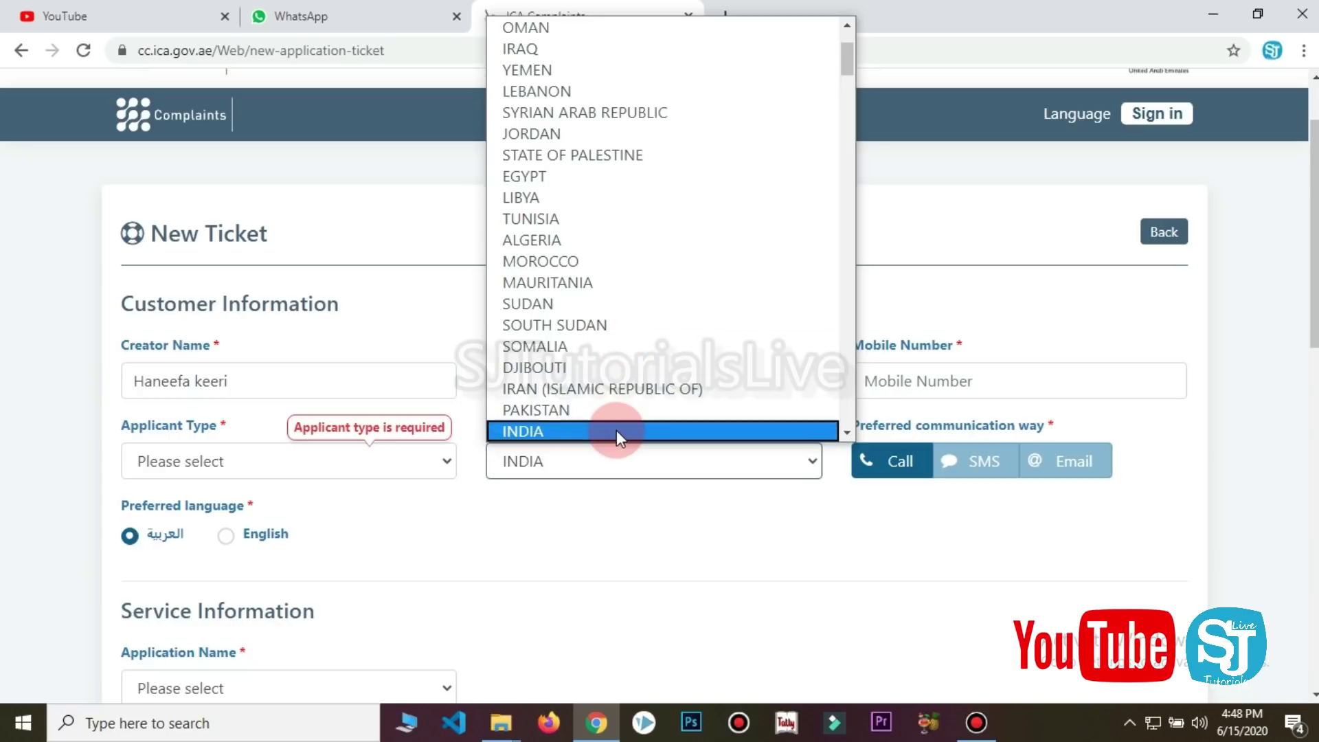
left_click(616, 430)
left_click(897, 380)
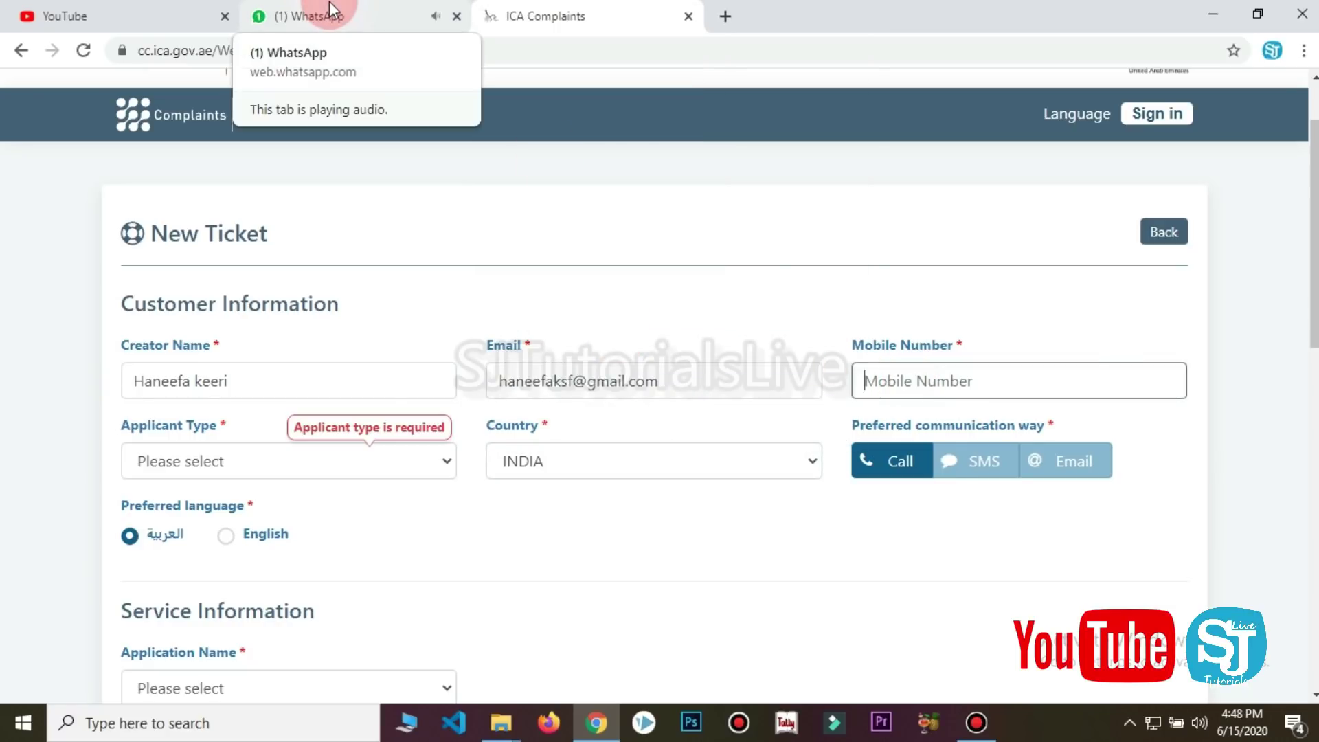
left_click(591, 92)
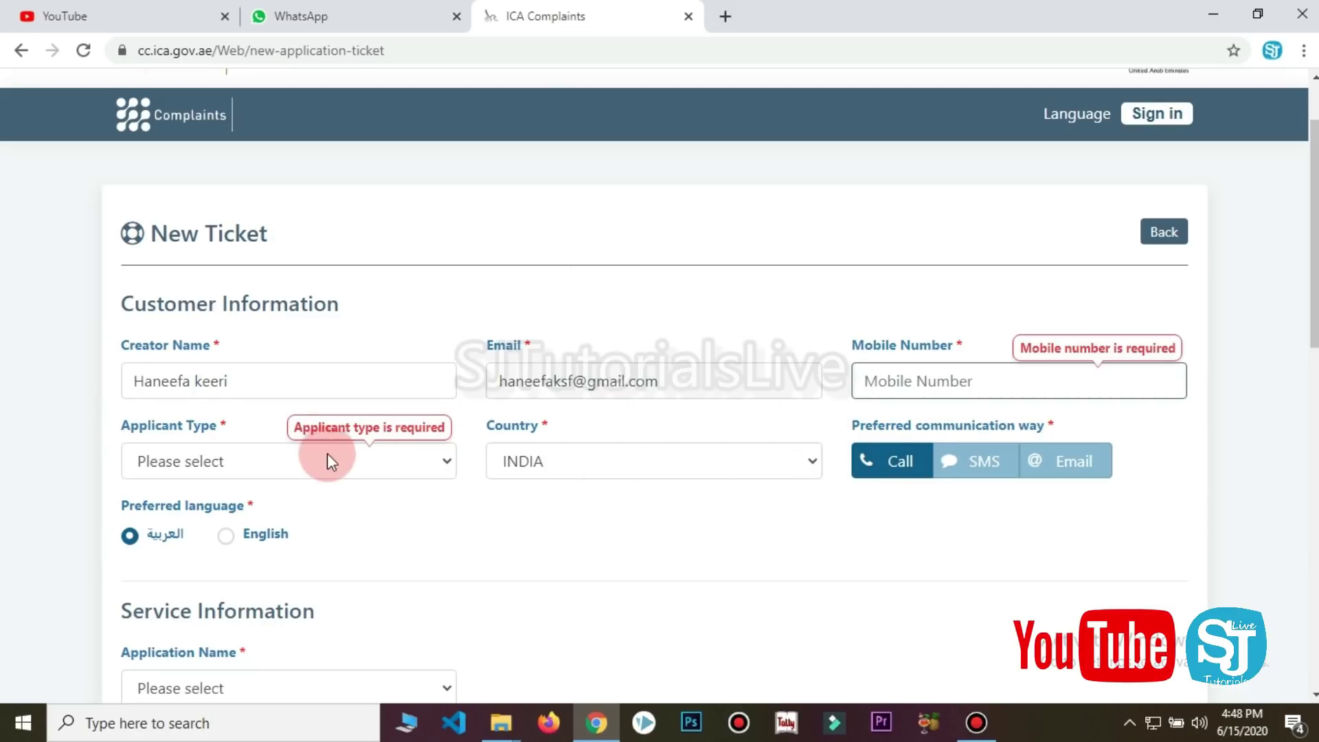
Step: Choose Resident as the applicant type and INDIA as the nationality
left_click(282, 467)
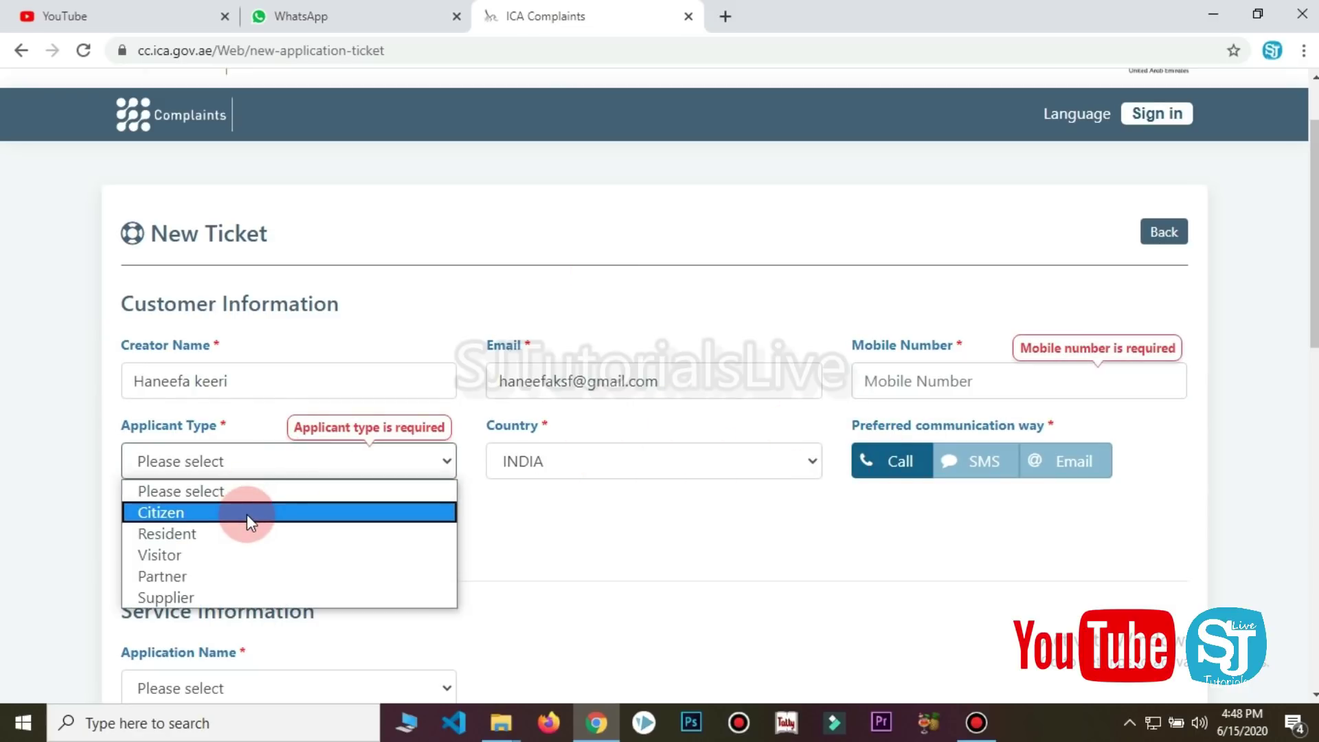
left_click(241, 538)
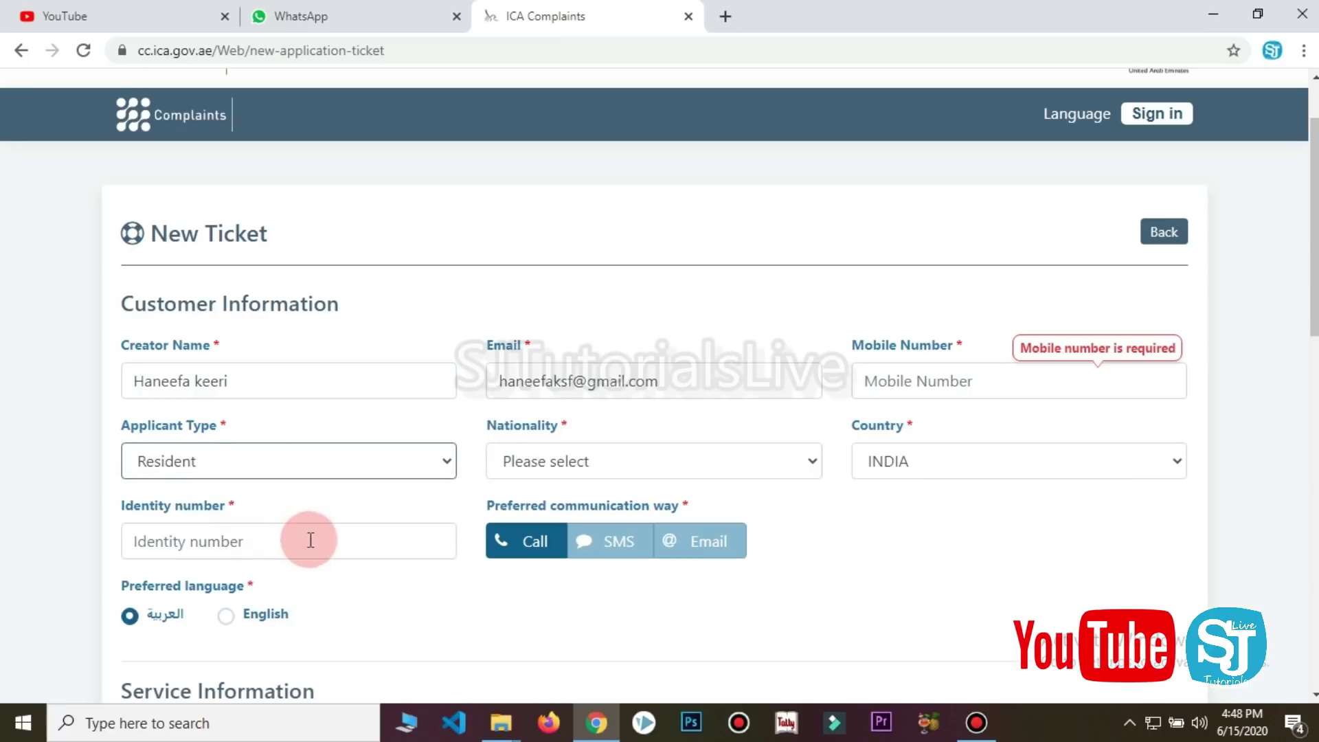
left_click(628, 470)
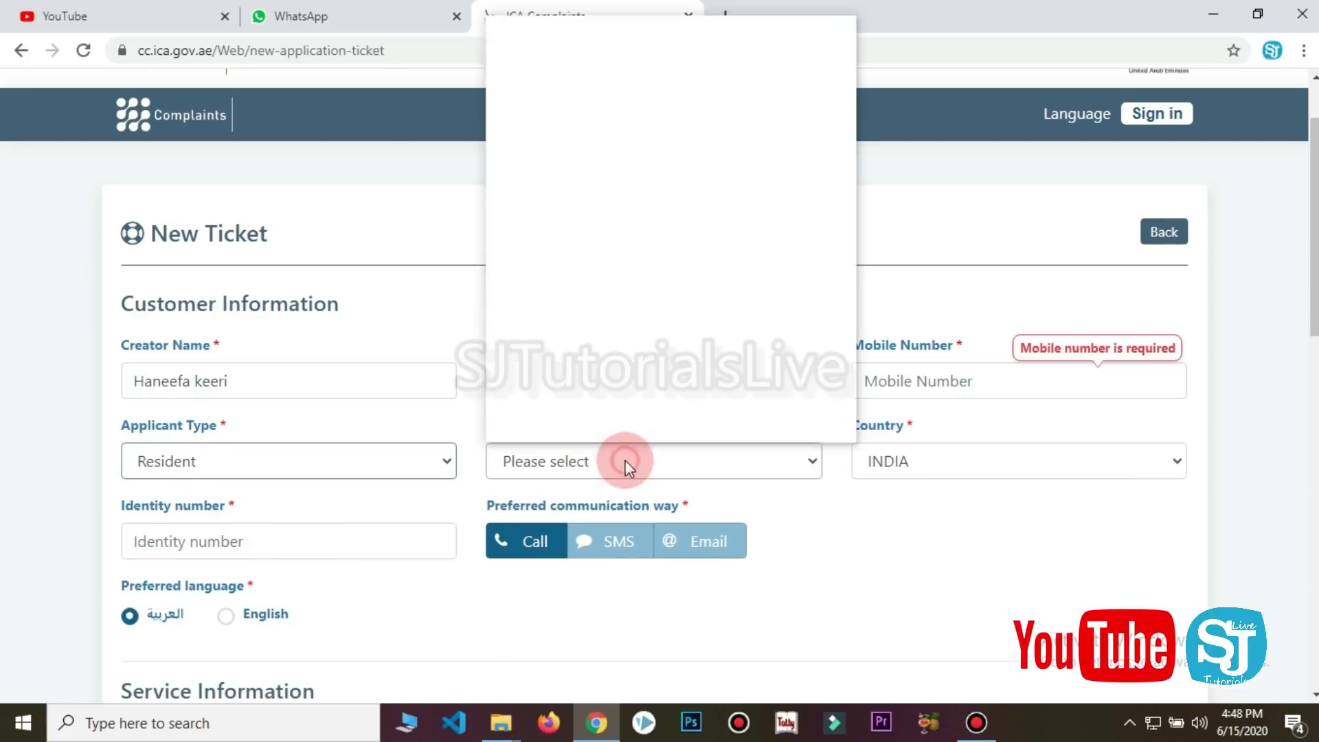
type("in")
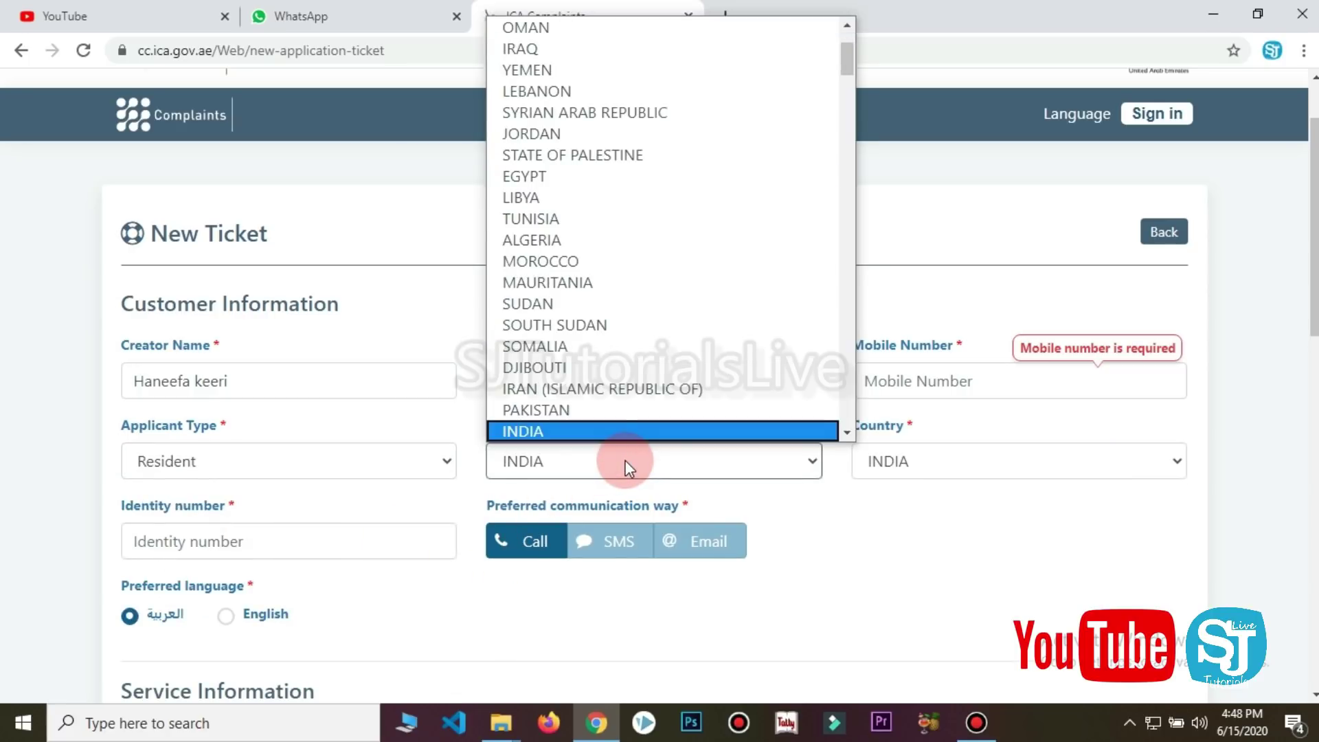
left_click(620, 432)
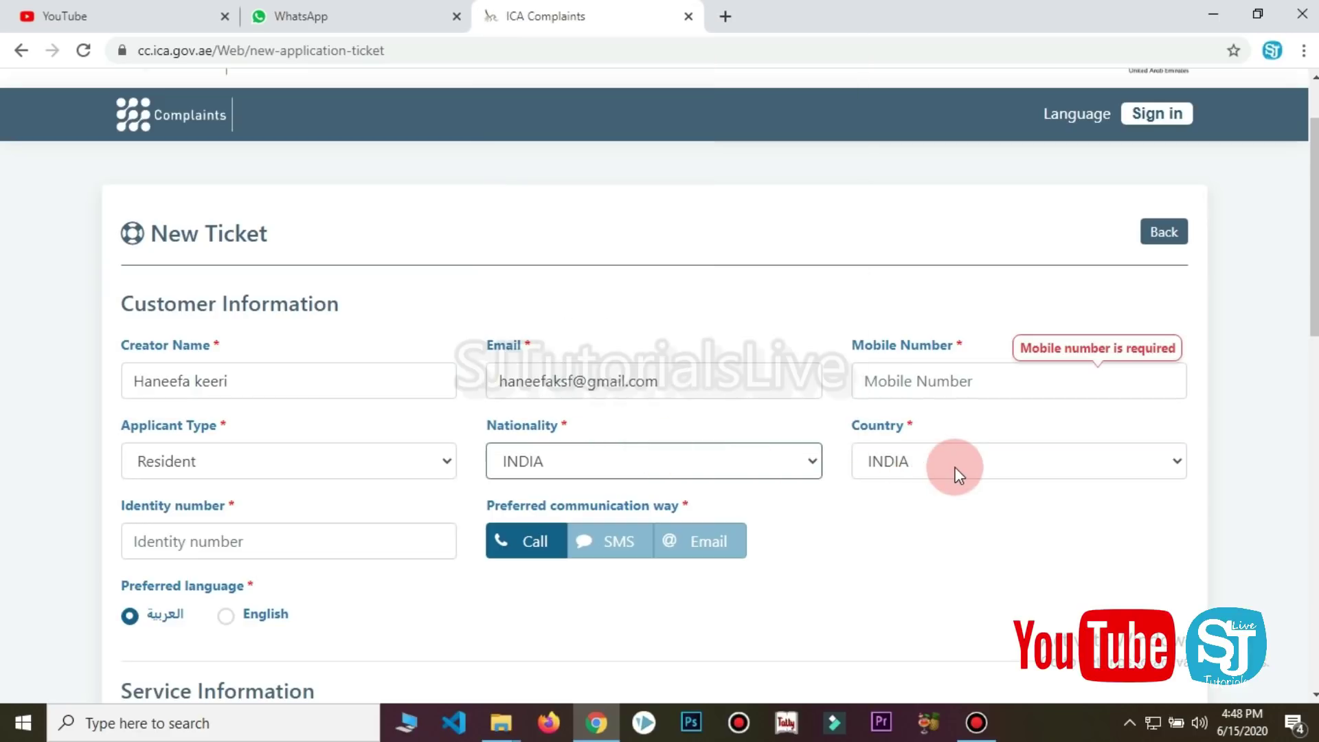
left_click(929, 388)
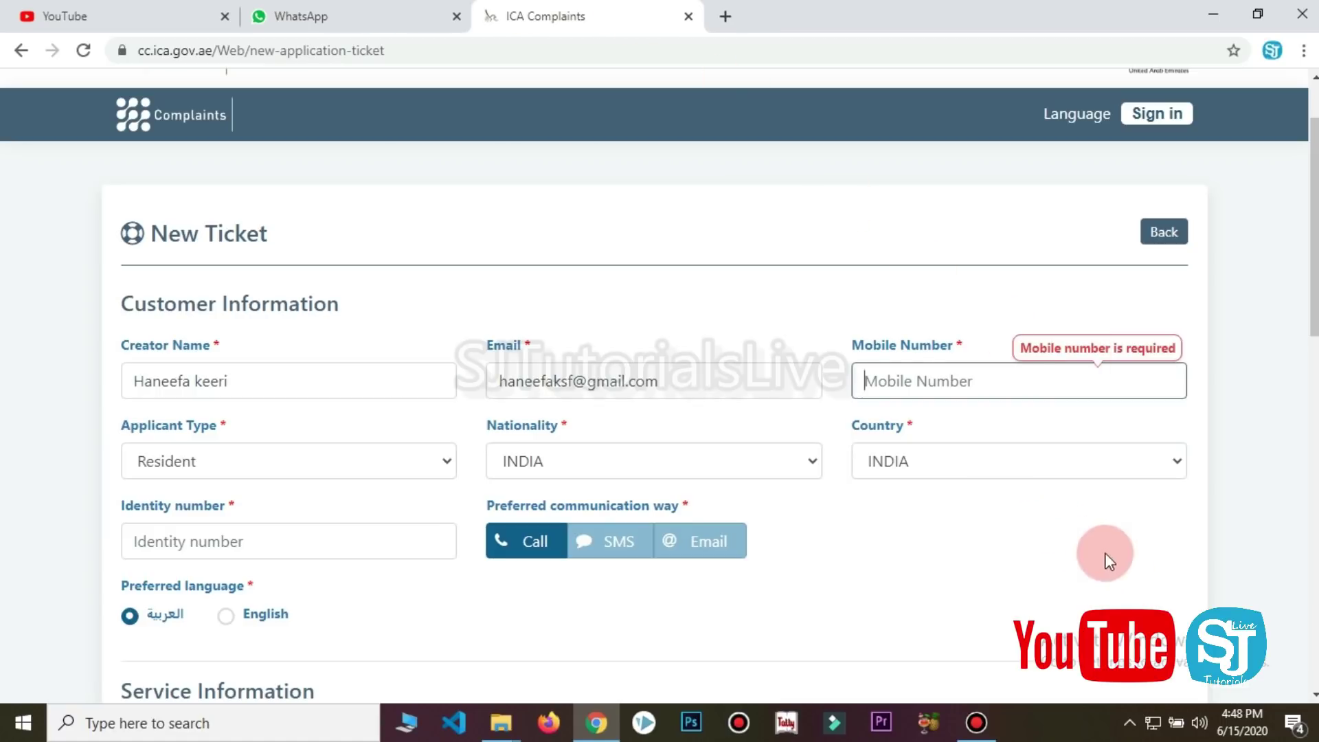
Step: Paste the mobile number and enter the Emirates ID as the identity number
key("ctrl+v")
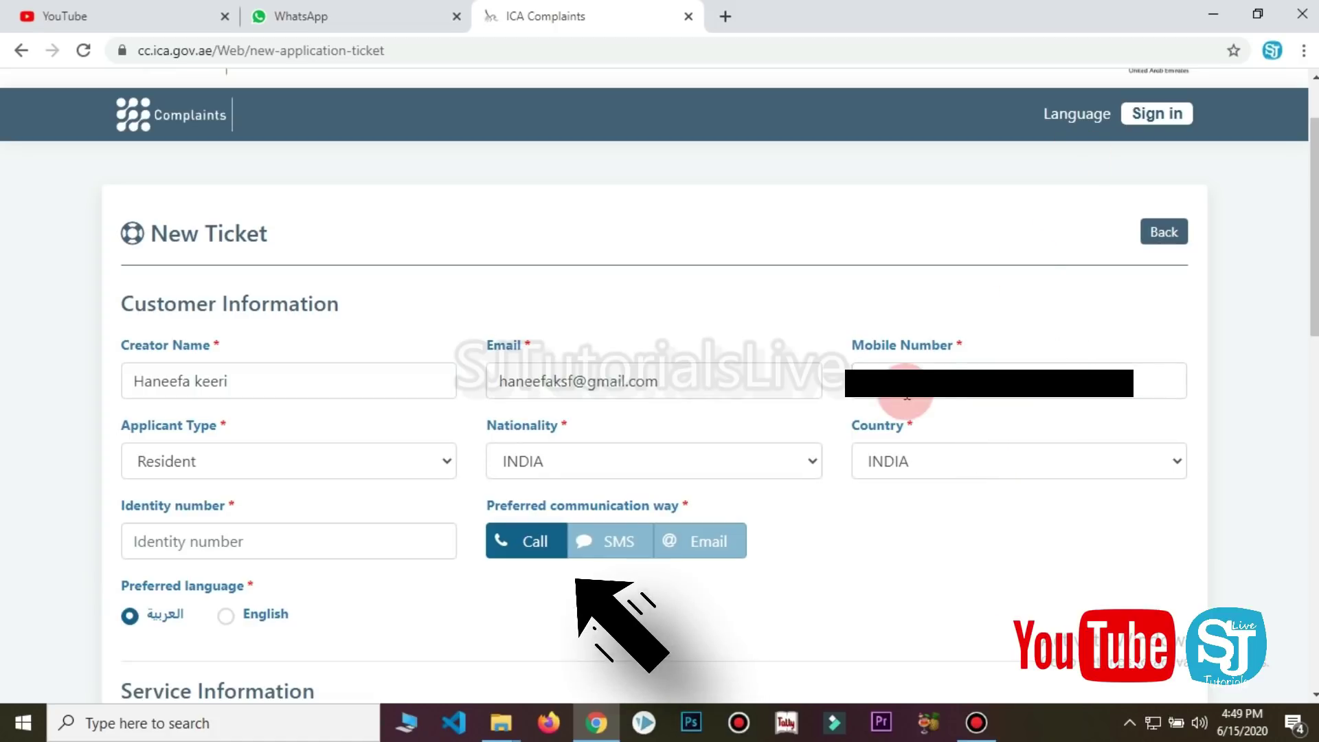
left_click(284, 547)
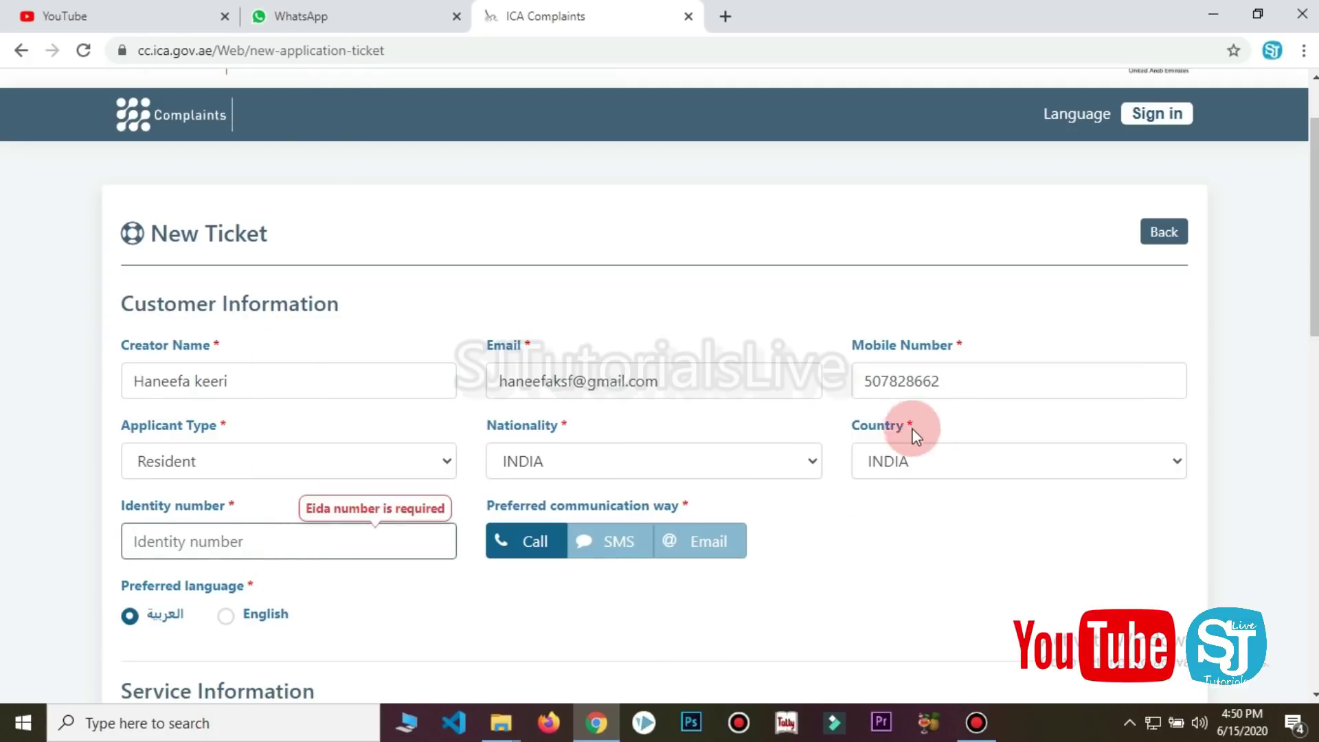
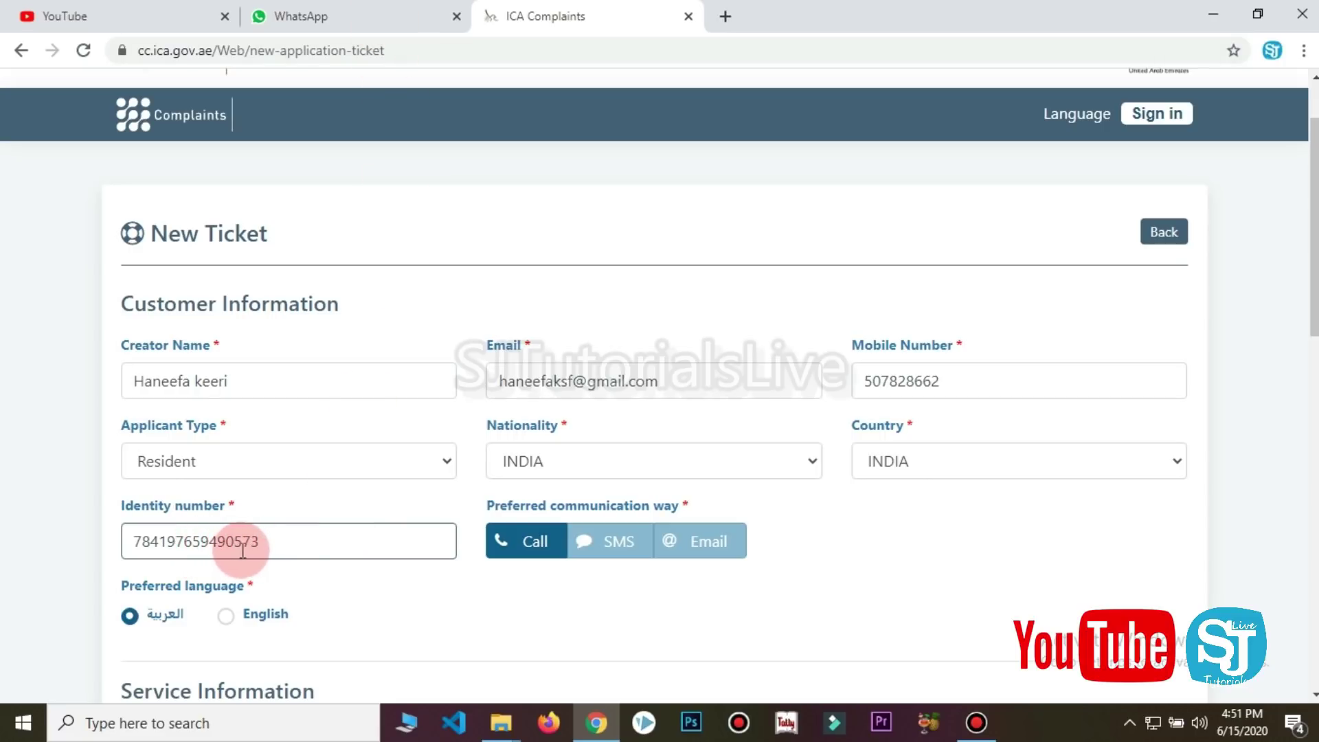
scroll(590, 560, "down", 3)
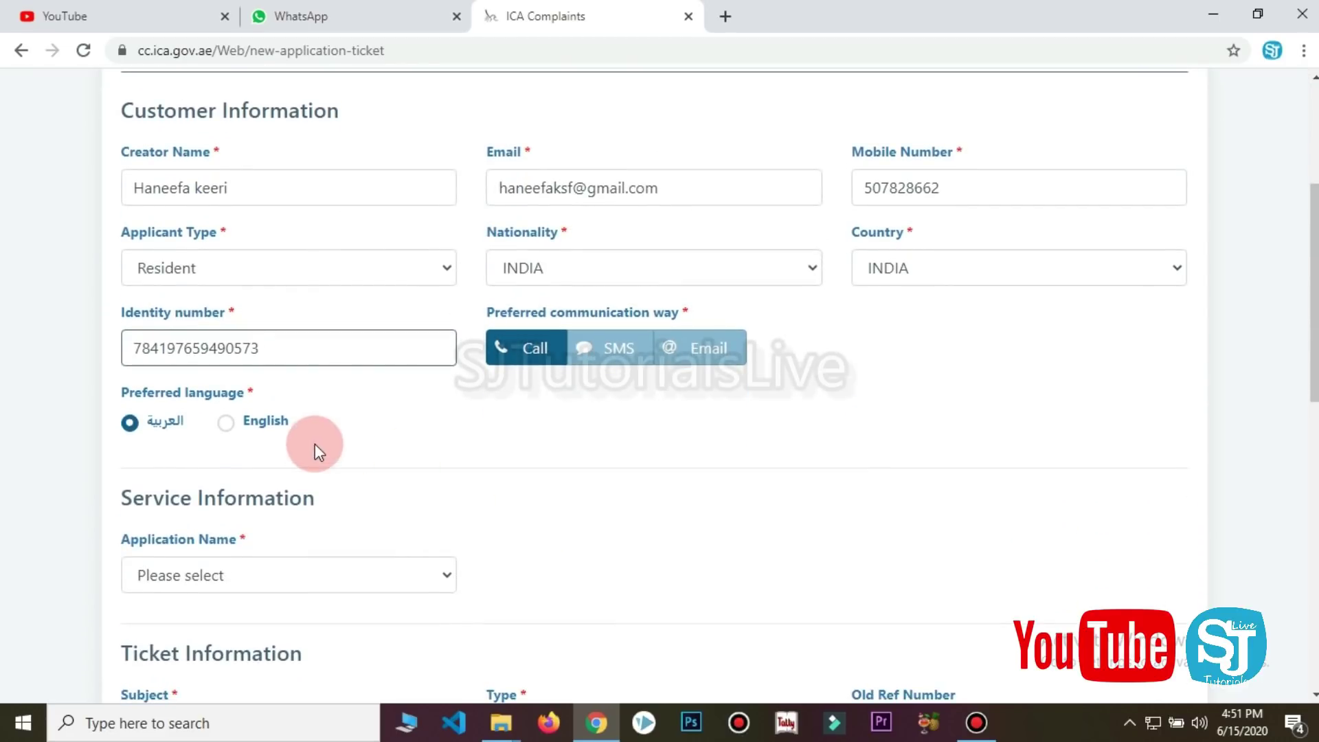
Step: Make Email the preferred communication way and English the preferred language
left_click(711, 357)
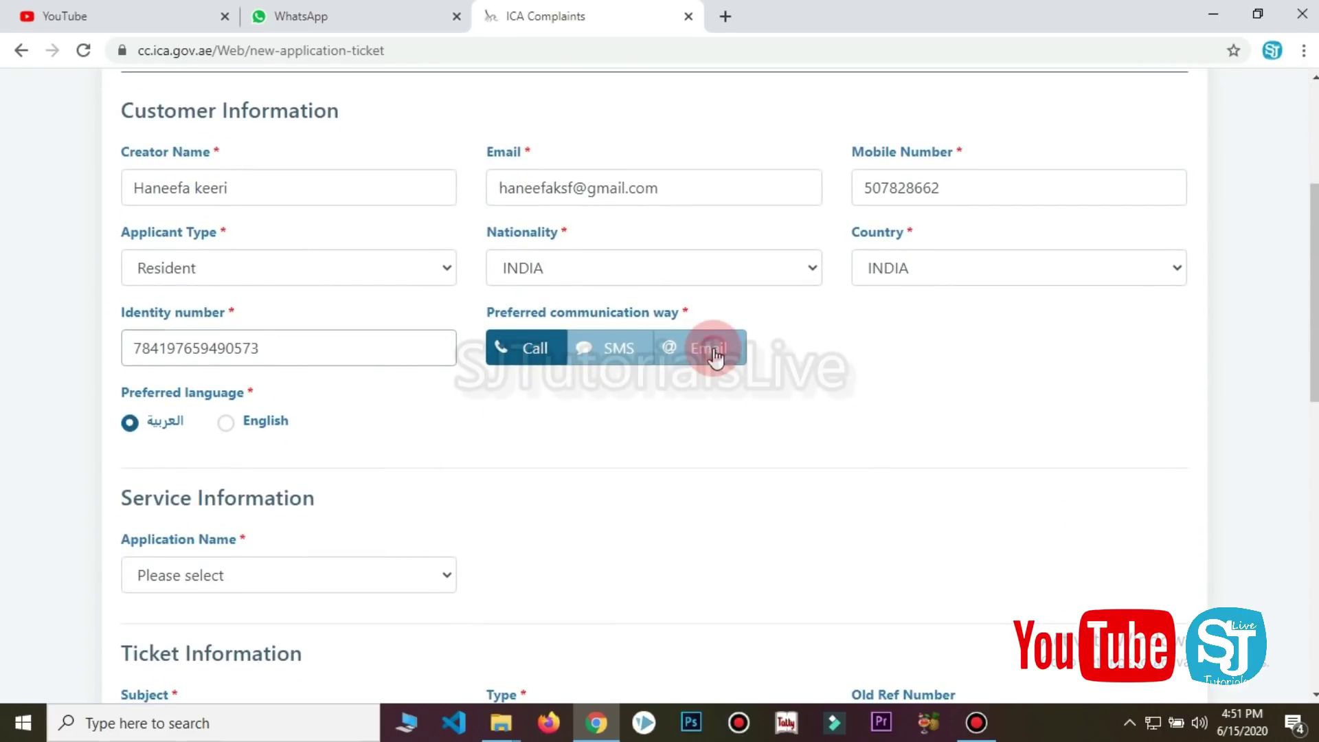
left_click(228, 426)
scroll(464, 433, "down", 2)
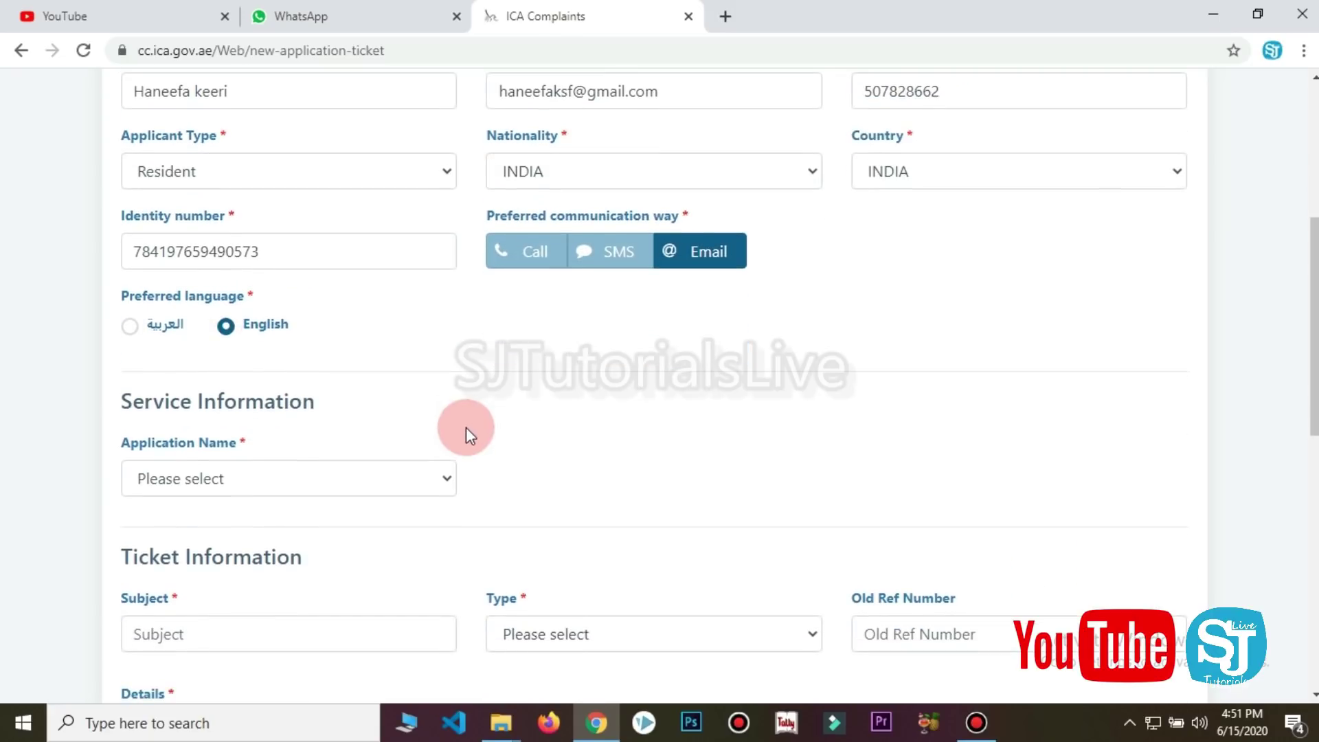
Step: Pick General Directorate of Residency and Foreigners Affairs-Dubai from the Application Name list
left_click(393, 505)
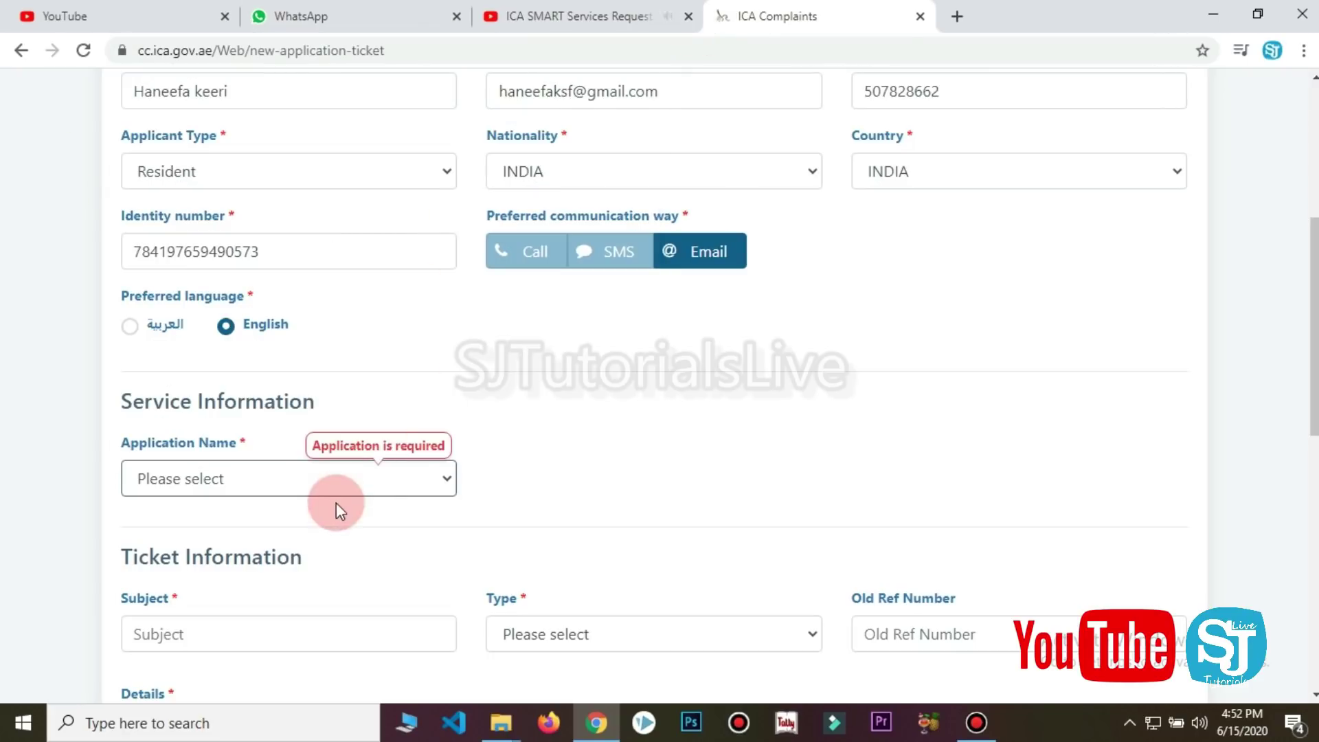
left_click(401, 476)
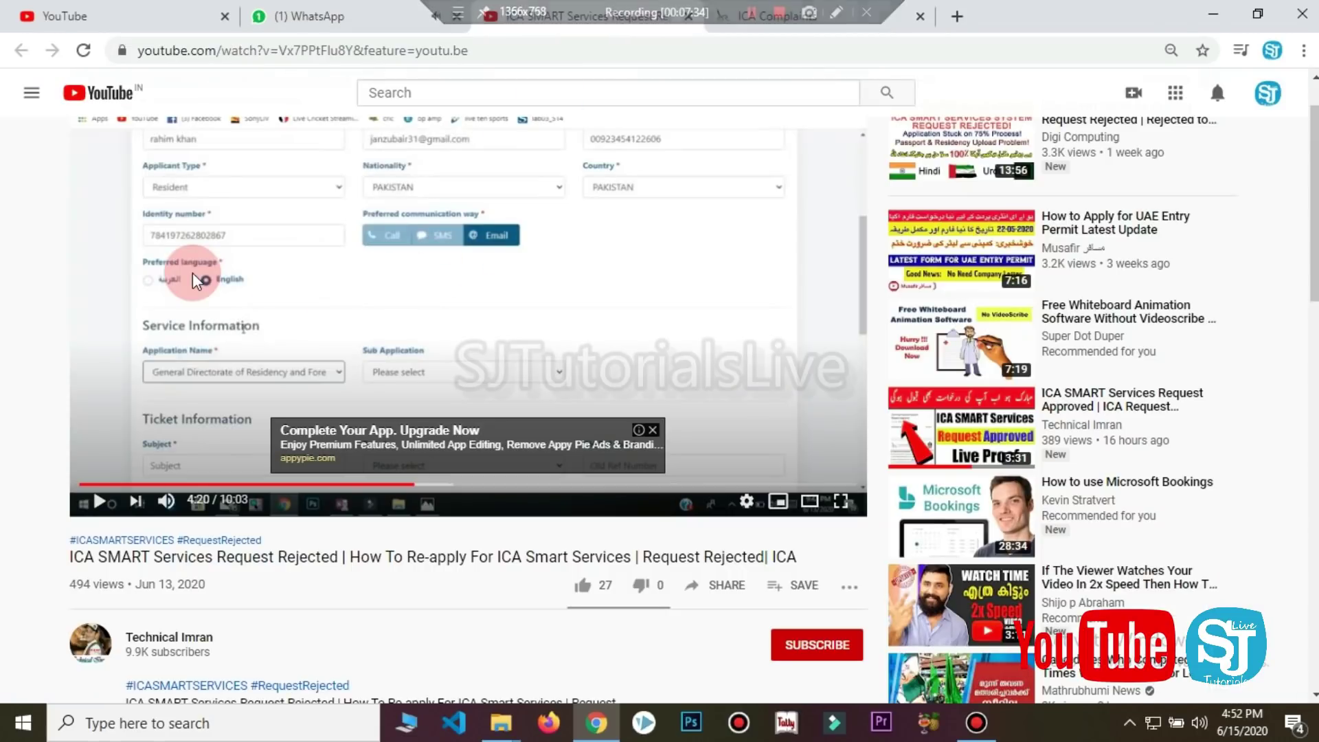
double_click(206, 279)
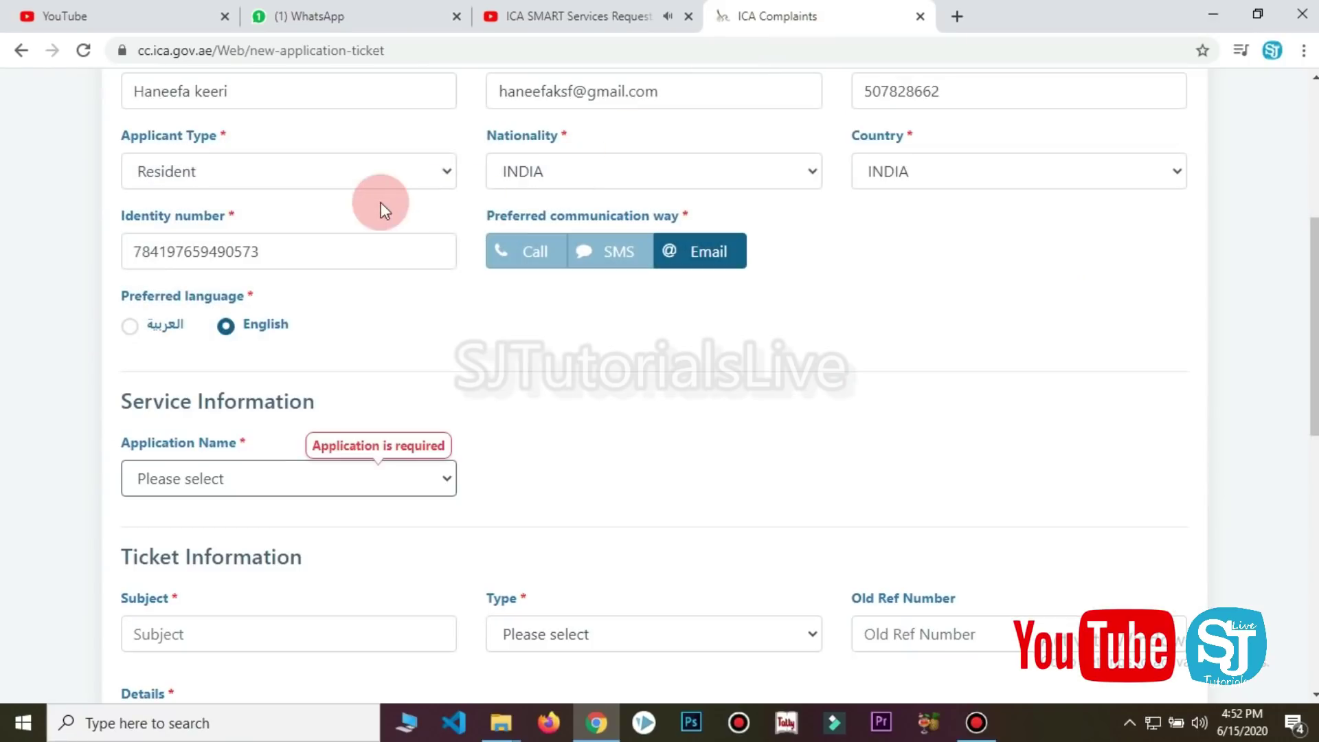
left_click(340, 485)
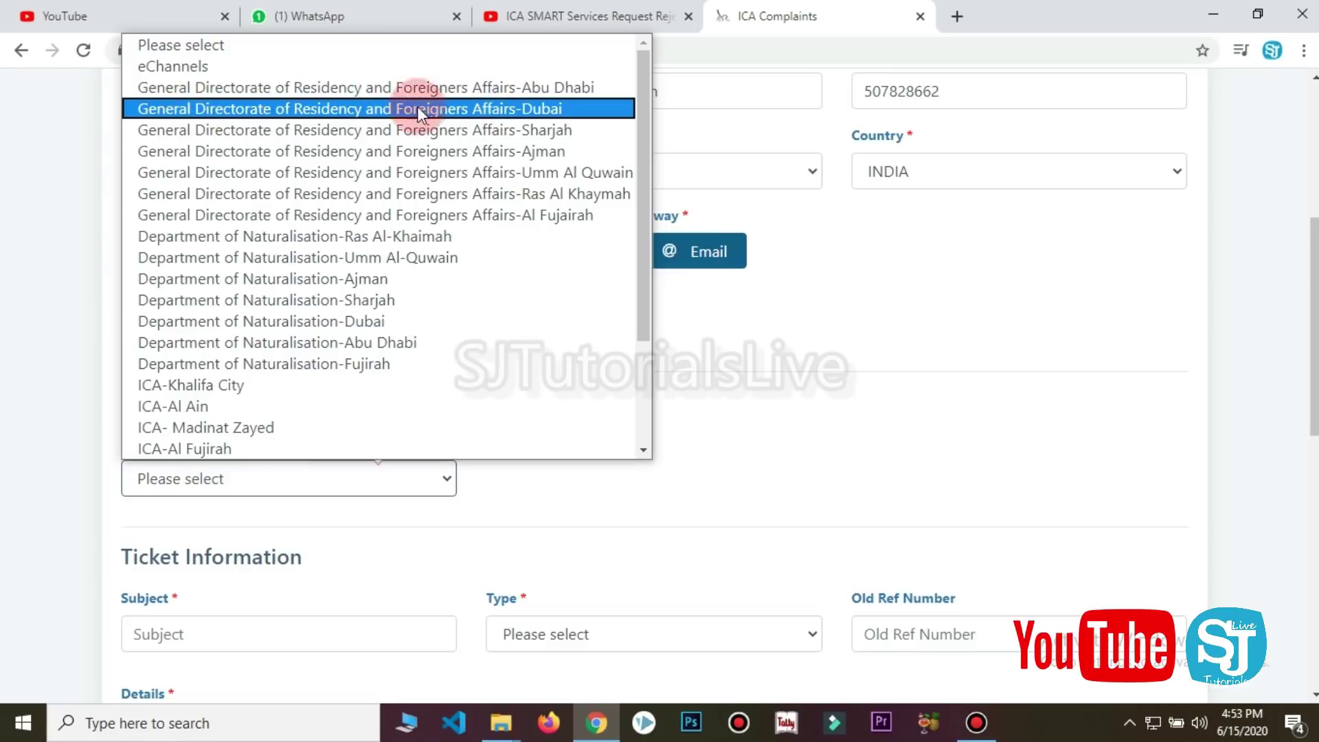
left_click(485, 109)
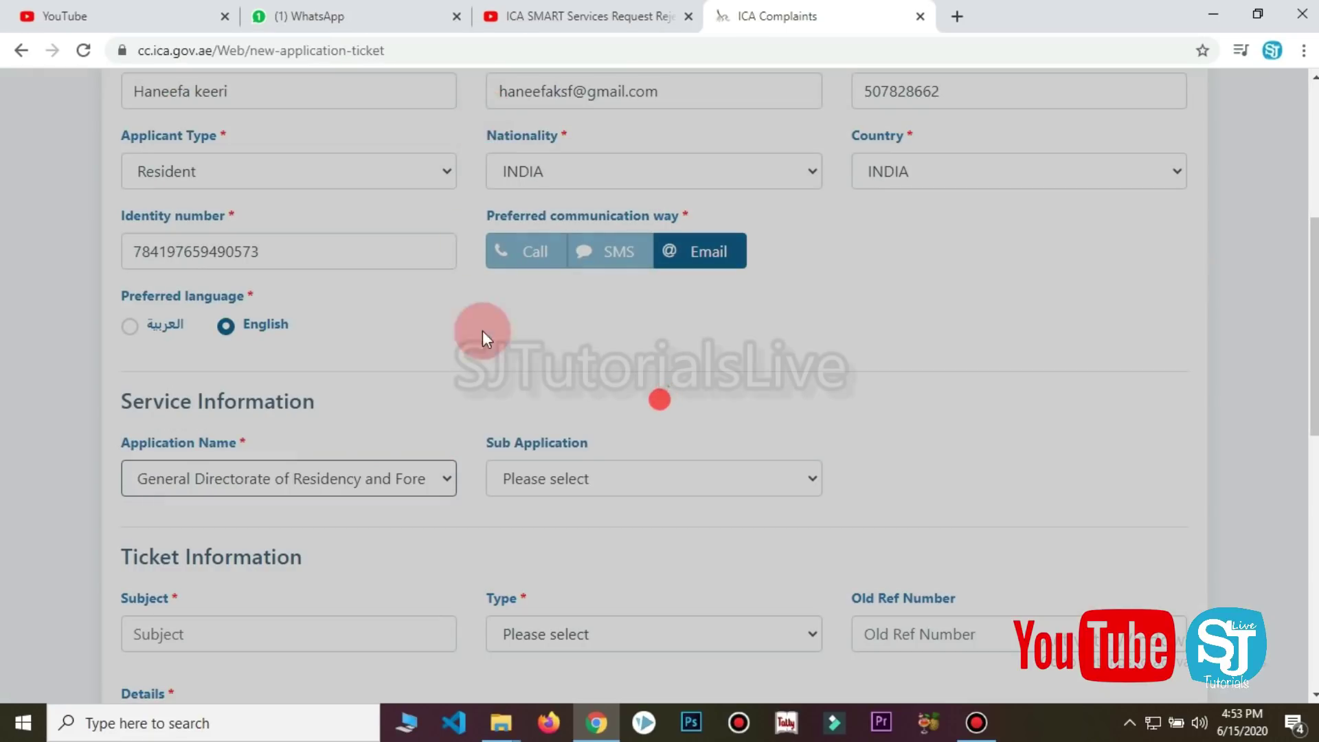
scroll(770, 354, "down", 1)
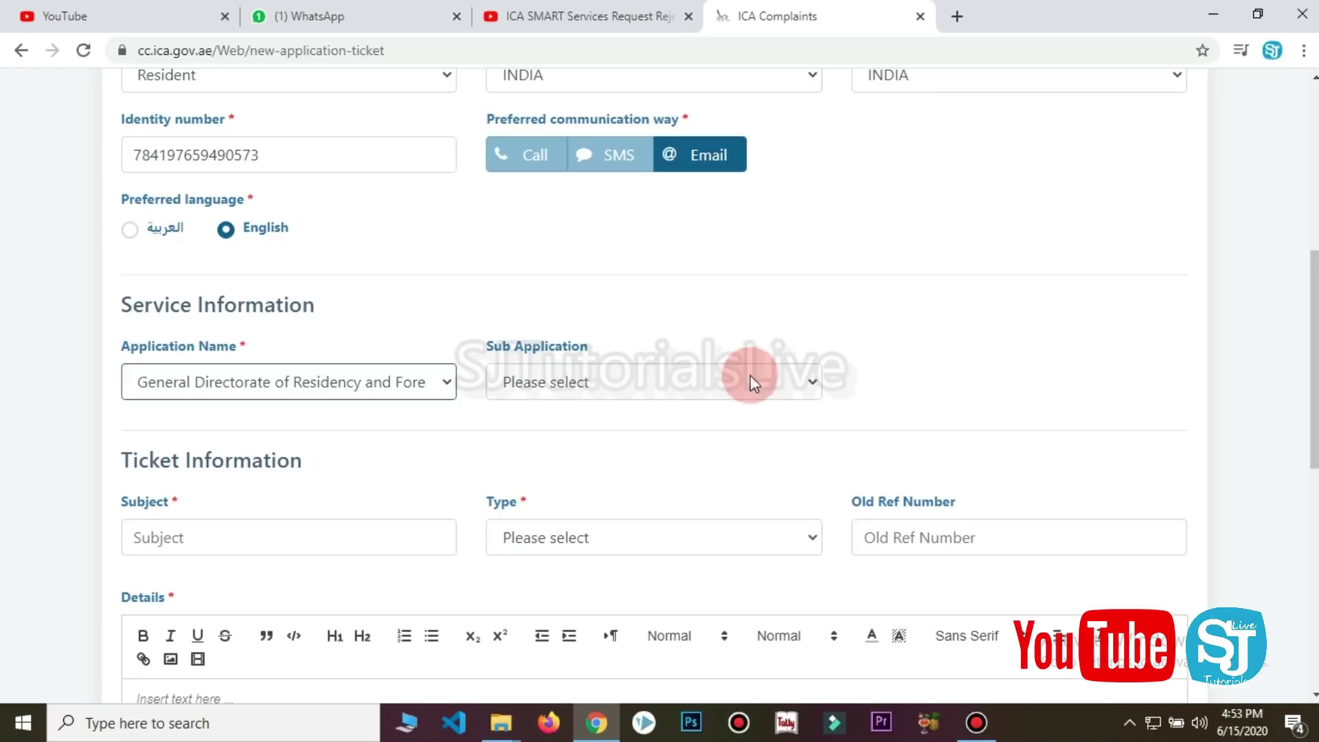
Step: Set Sub Application to Entry Permits And Residency Department and Service Type to Entry Permits
left_click(751, 376)
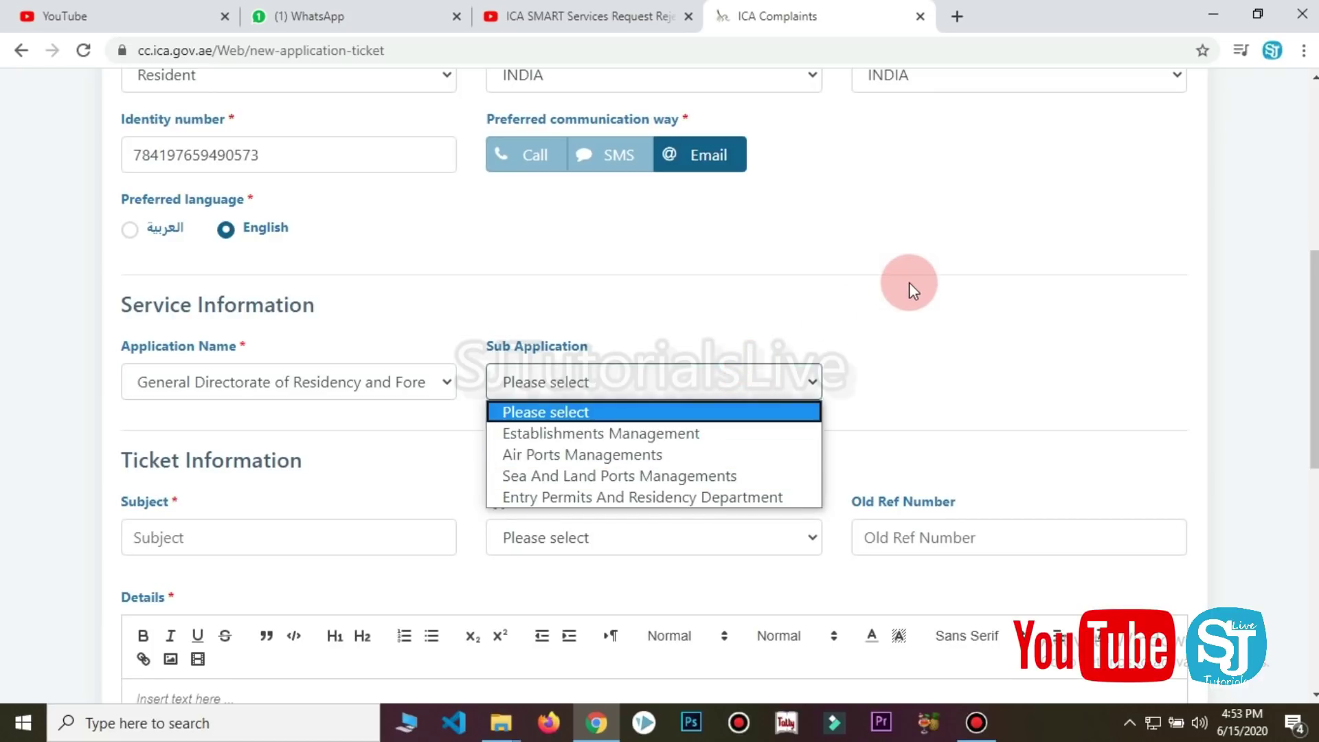
left_click(713, 497)
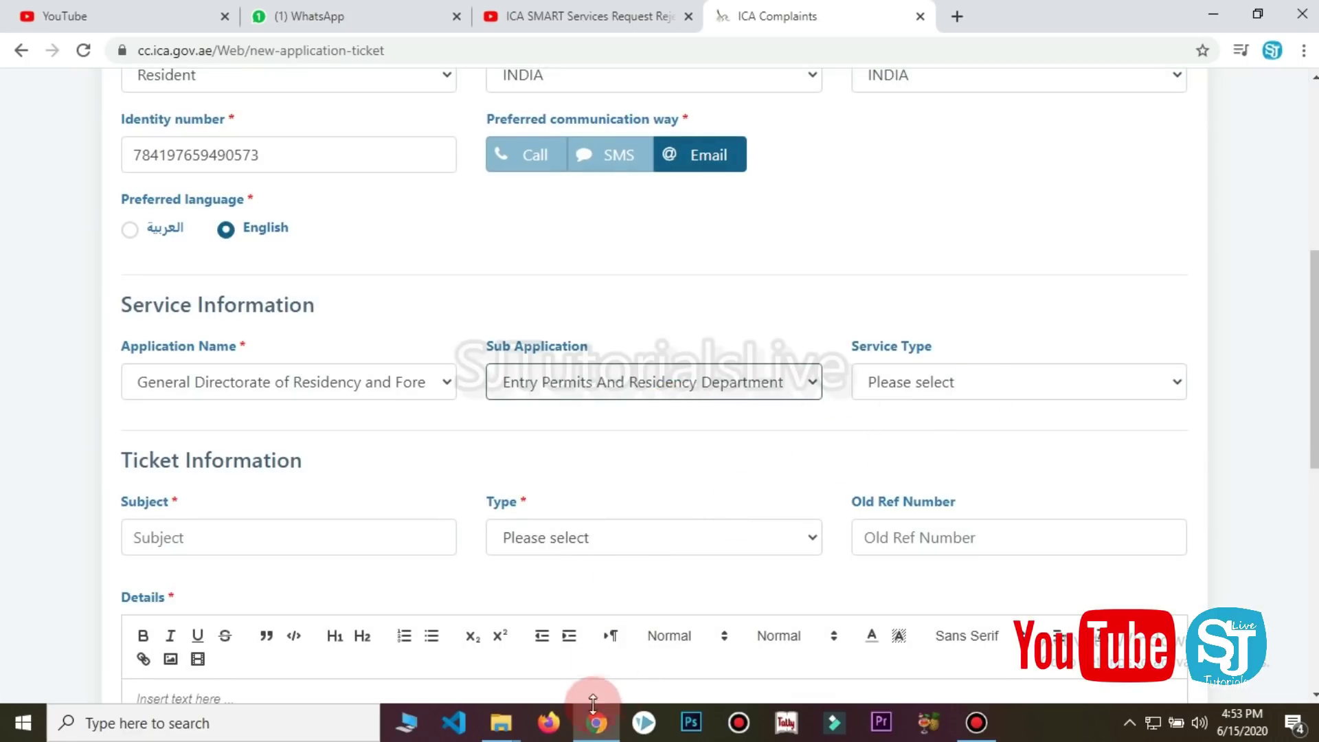
left_click(912, 385)
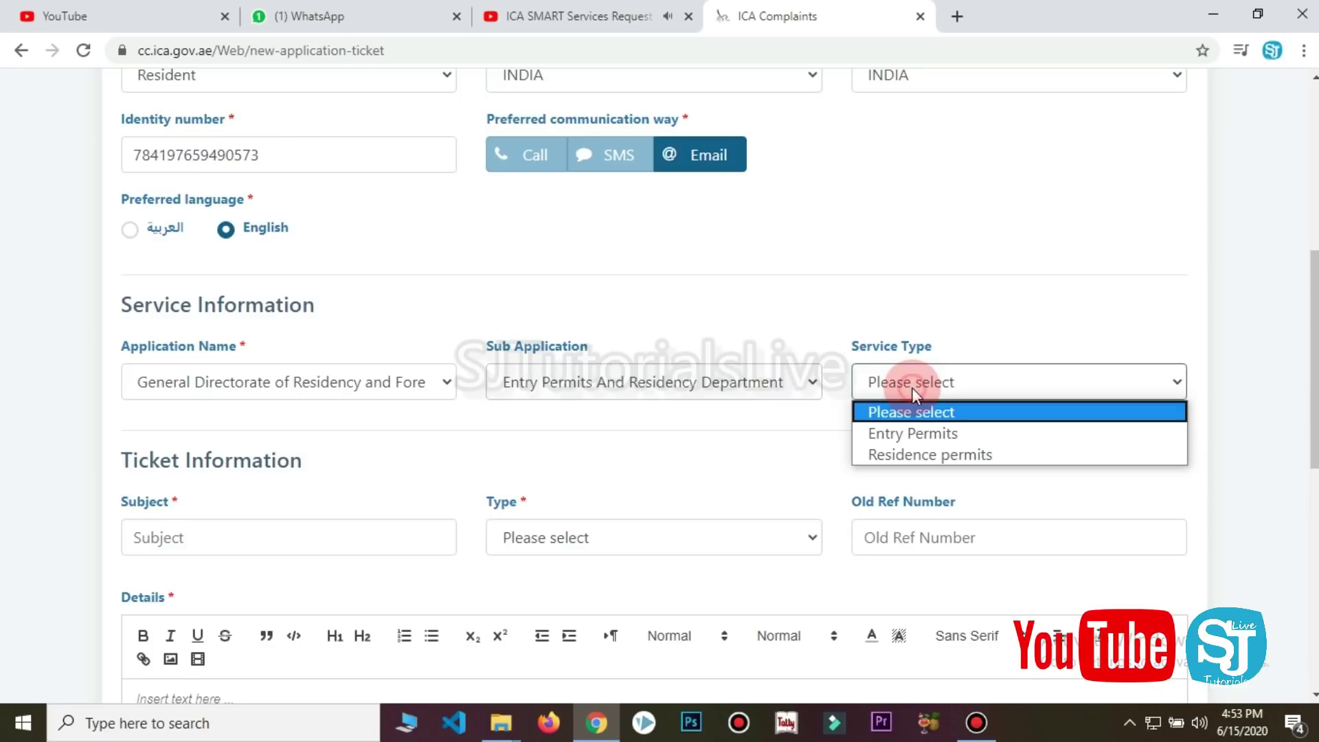
left_click(901, 434)
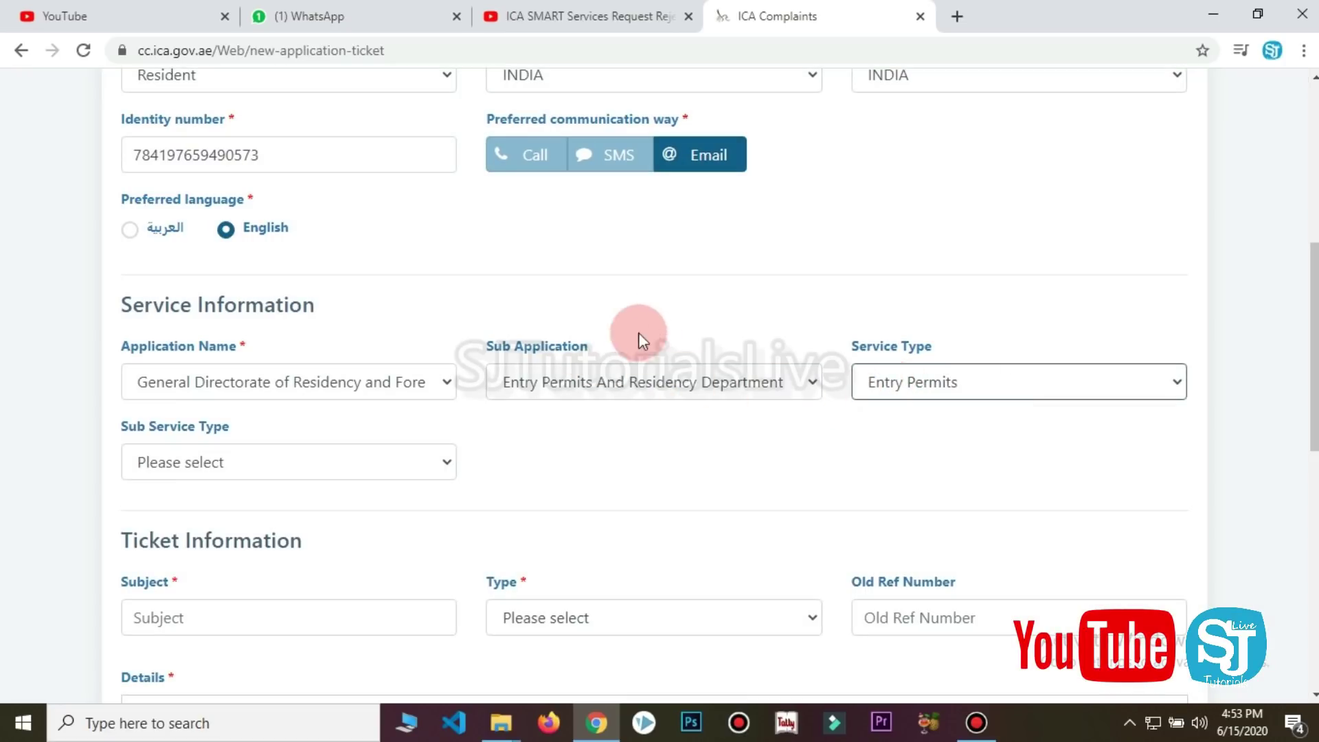
scroll(765, 261, "up", 1)
scroll(766, 261, "down", 1)
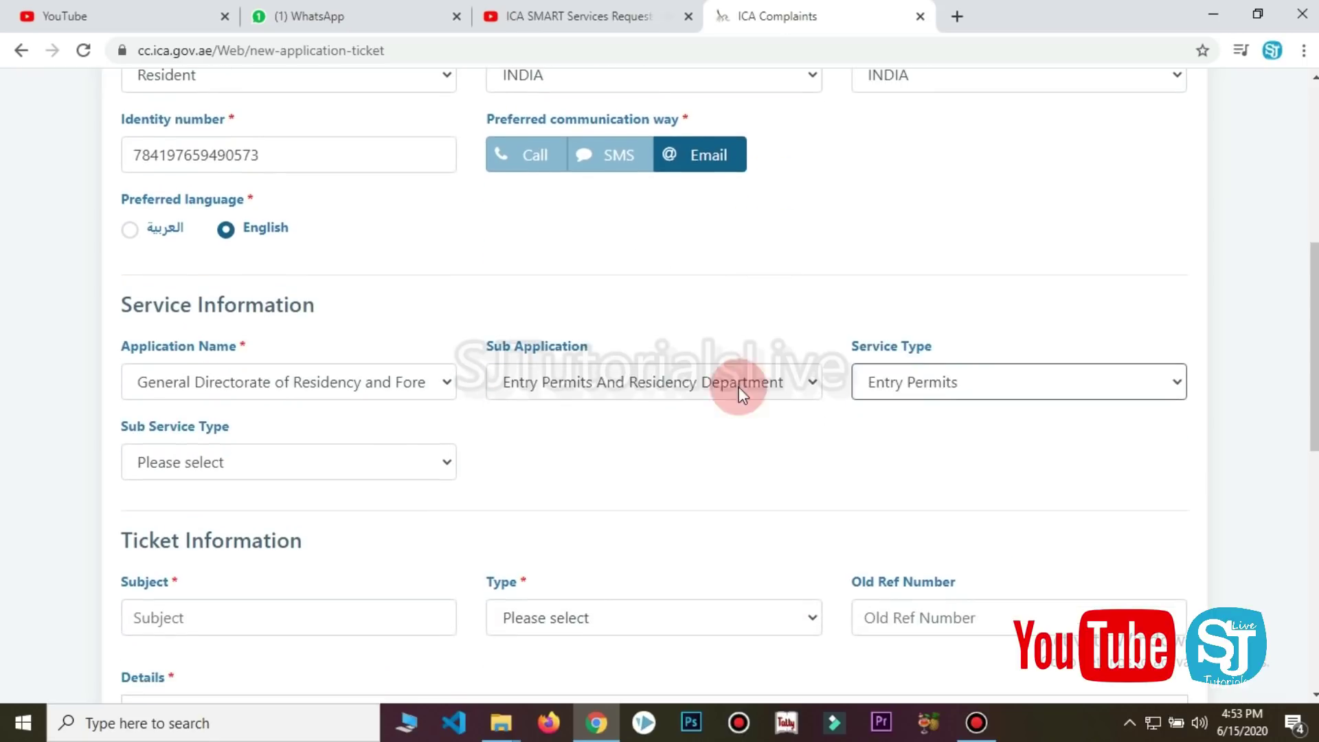
Step: Select Entry Permit Issuance from the Sub Service Type list and confirm it
left_click(298, 472)
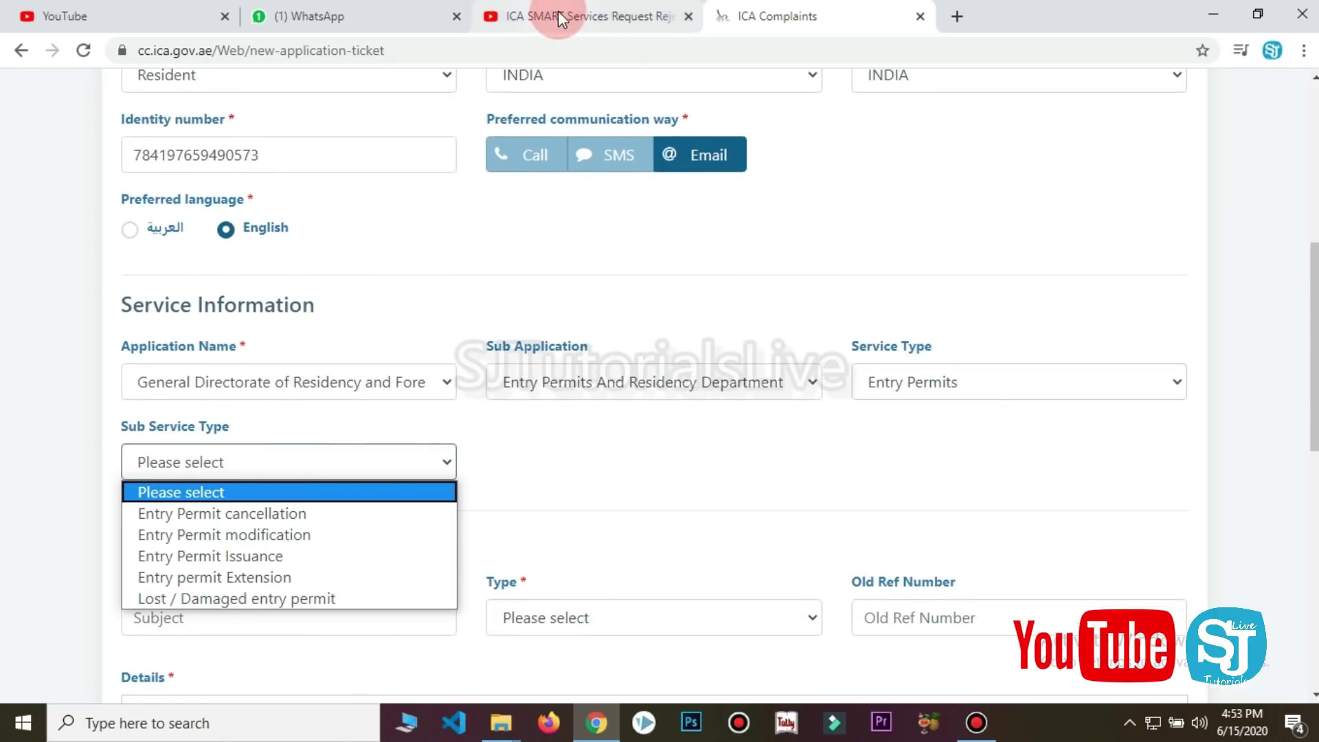
left_click(255, 426)
left_click(362, 464)
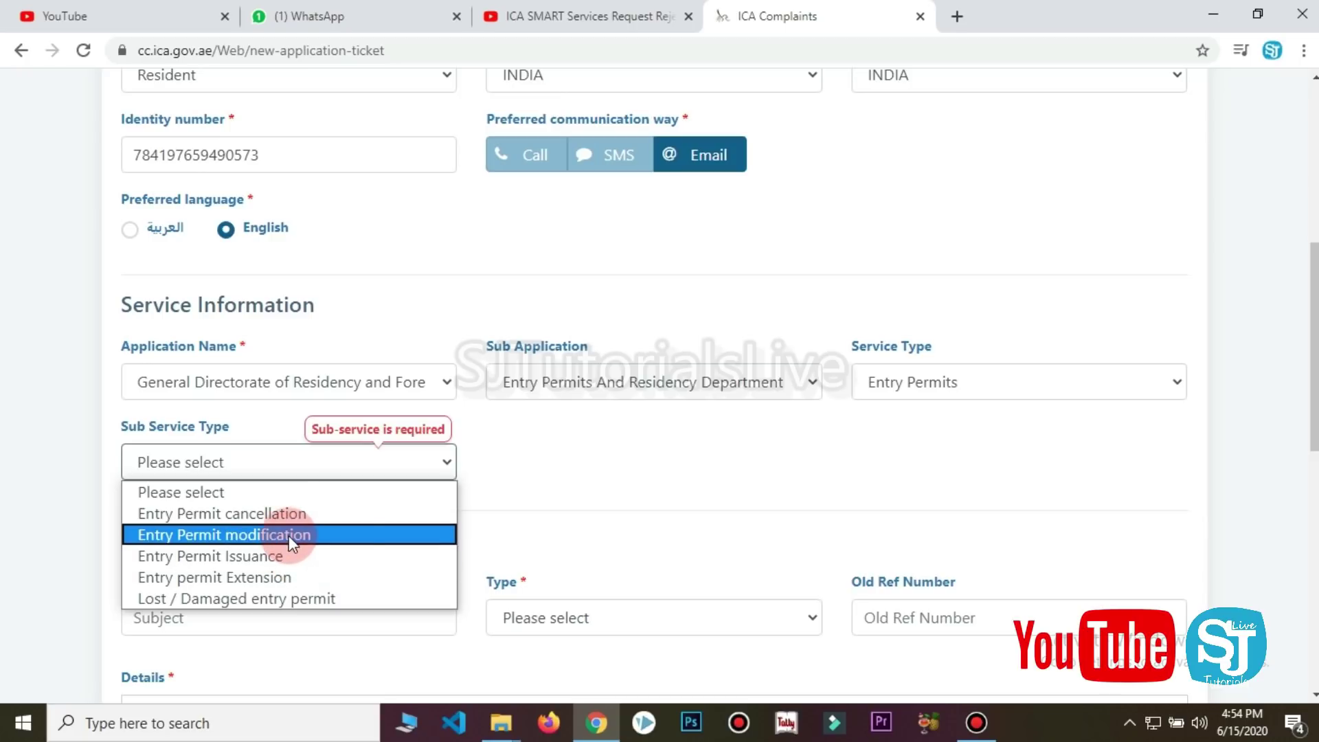
left_click(320, 414)
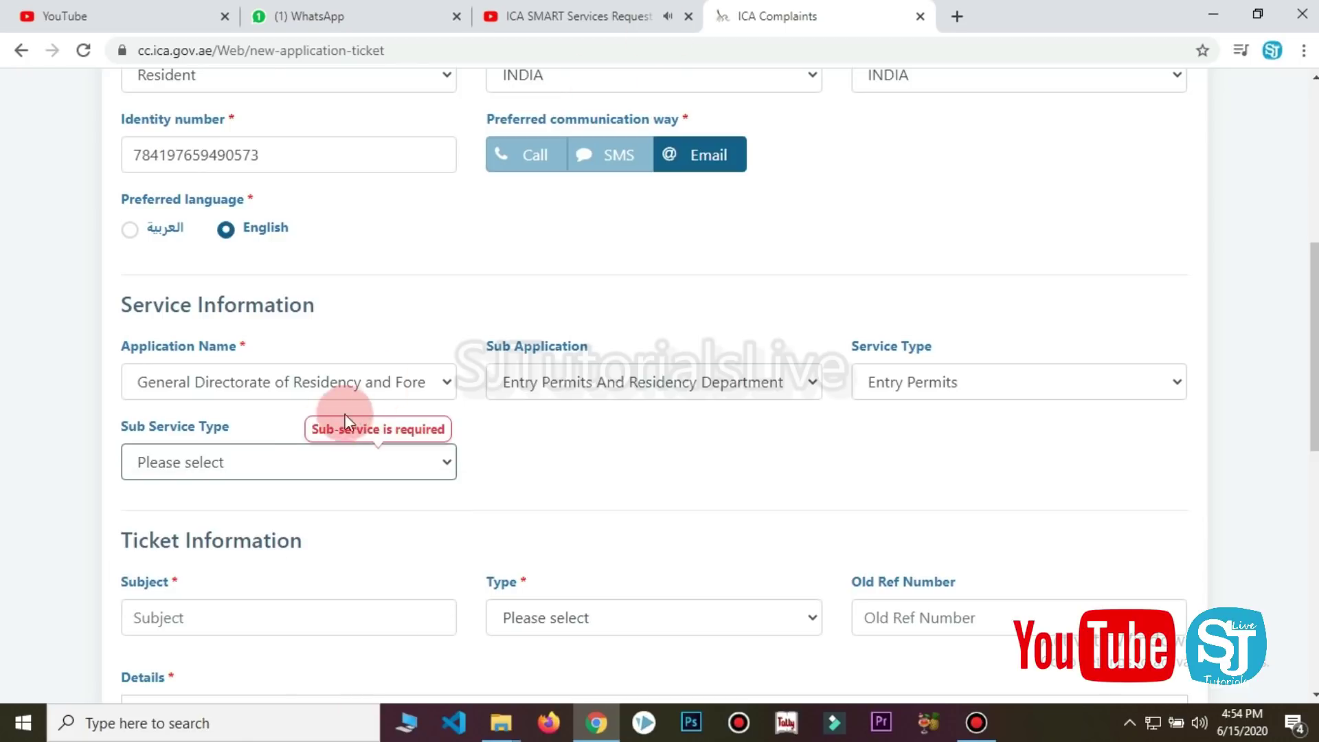
left_click(346, 471)
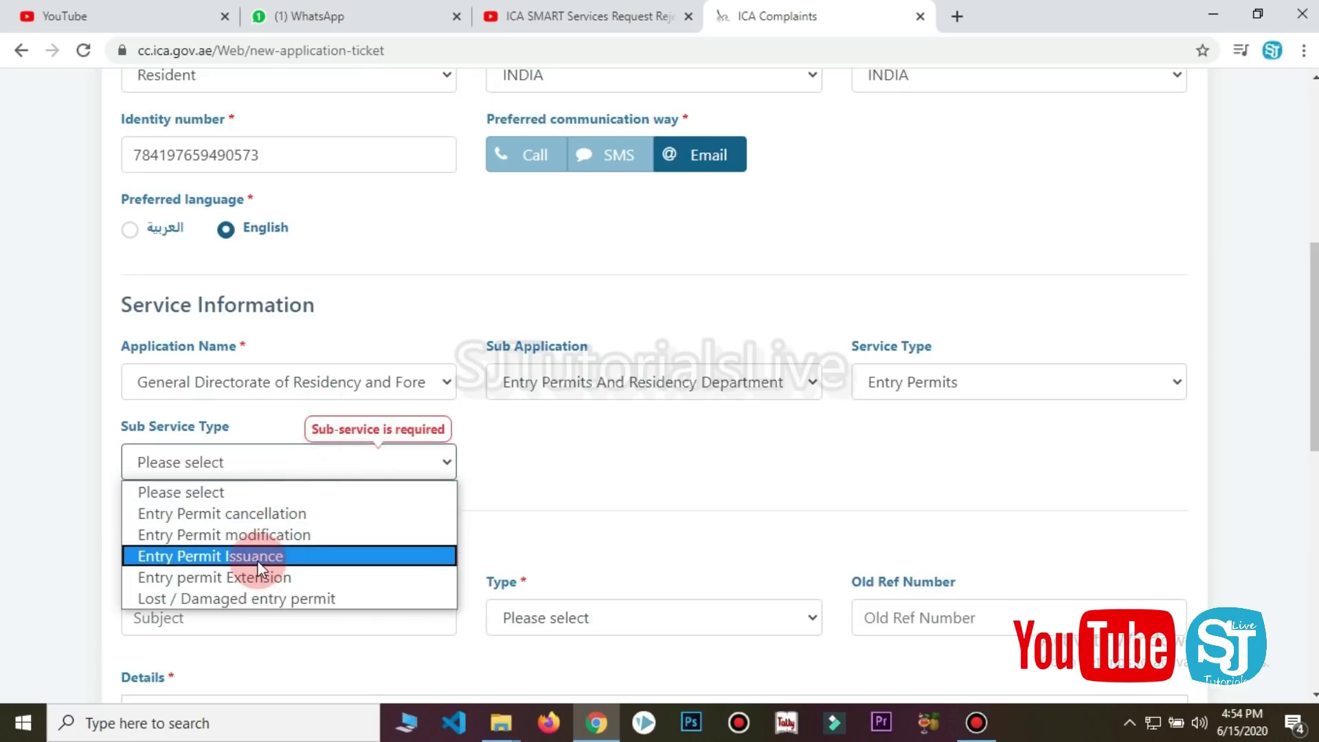
left_click(316, 563)
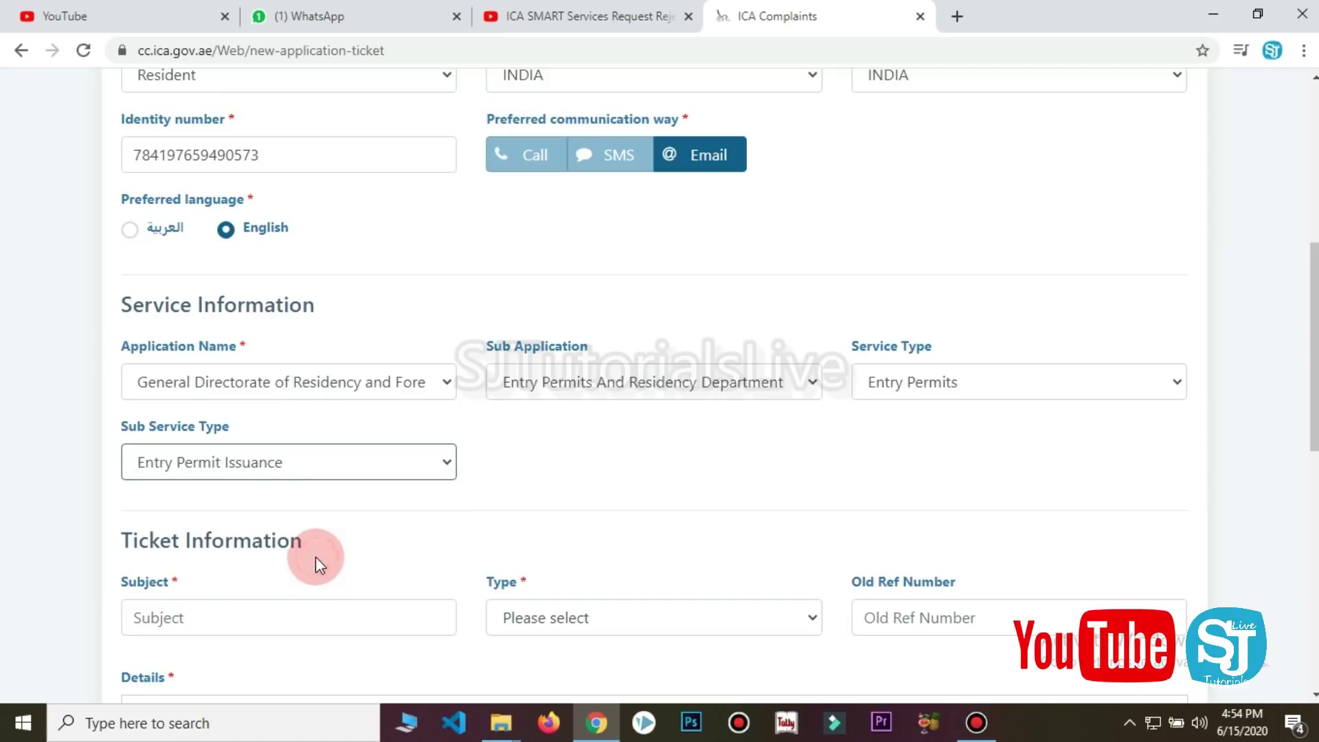
left_click(309, 471)
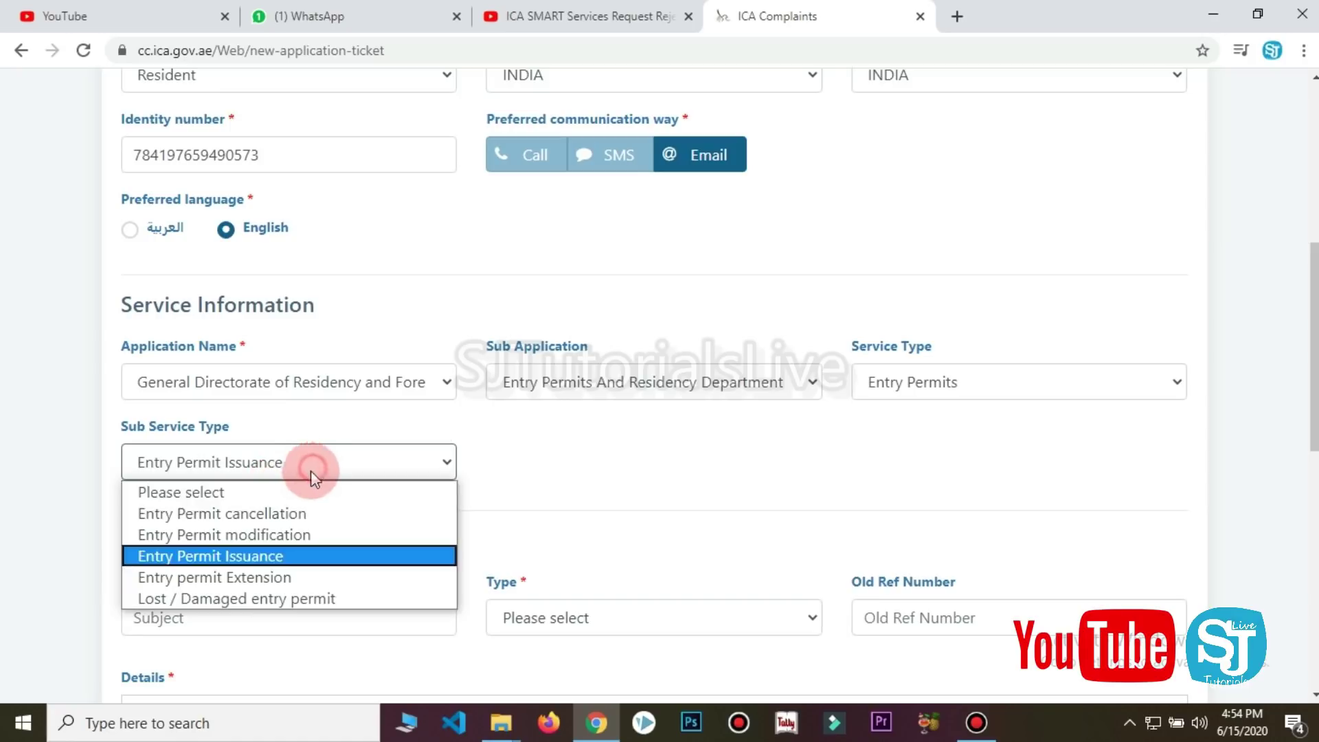
left_click(291, 558)
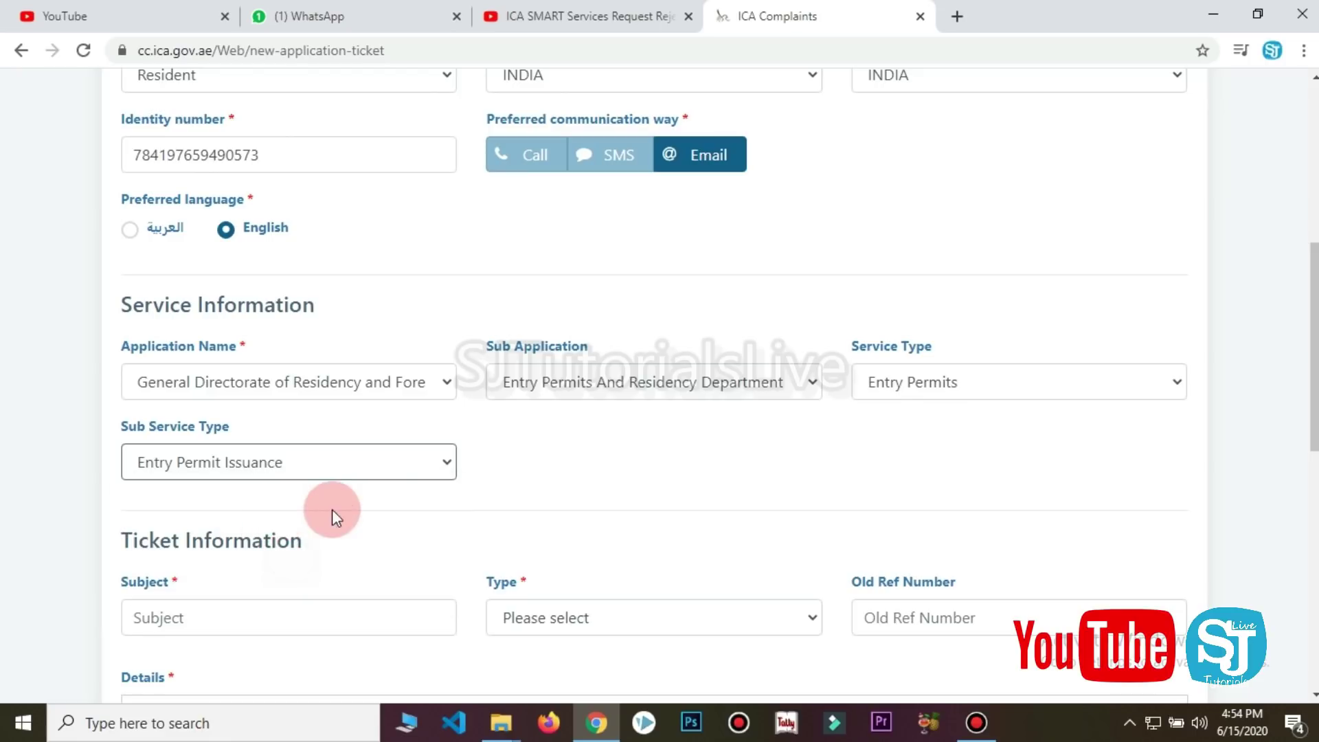
scroll(501, 494, "down", 2)
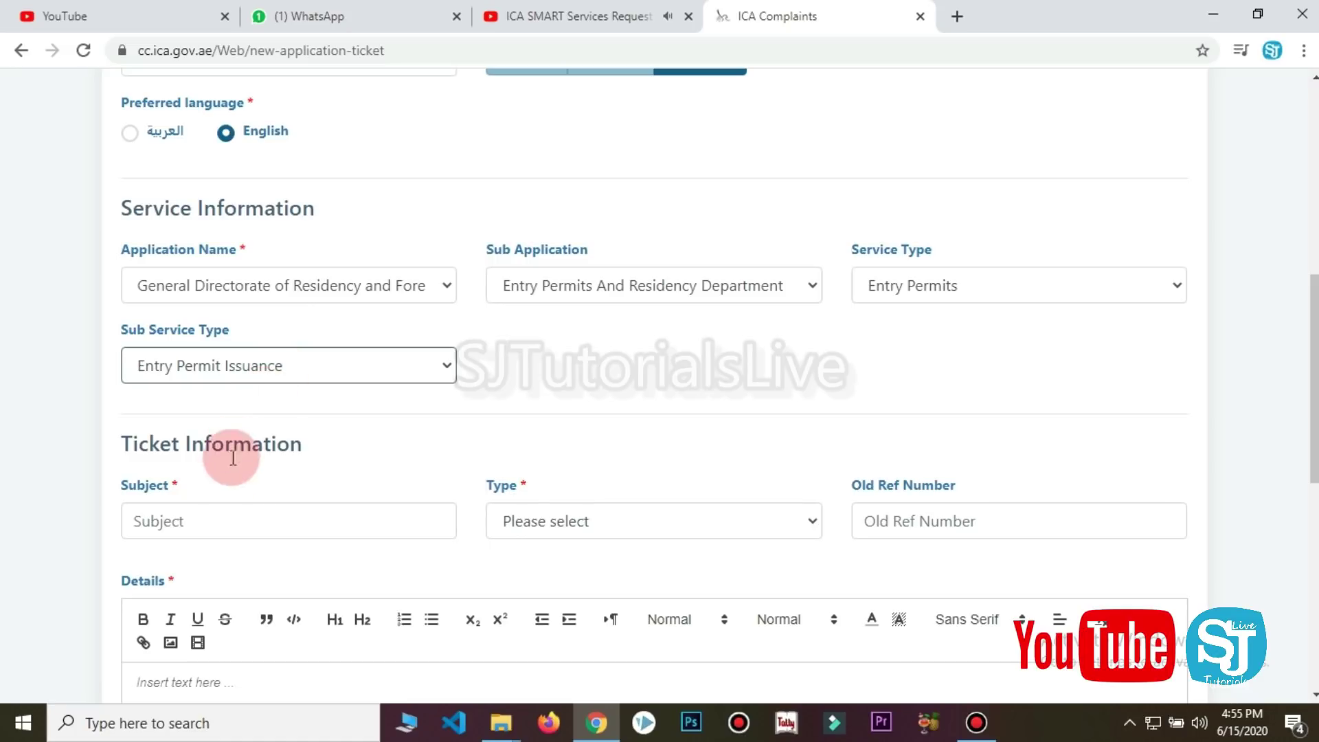
Step: Enter the subject 'Rejection of ICA Application' and set the ticket type to Compliment
left_click(237, 520)
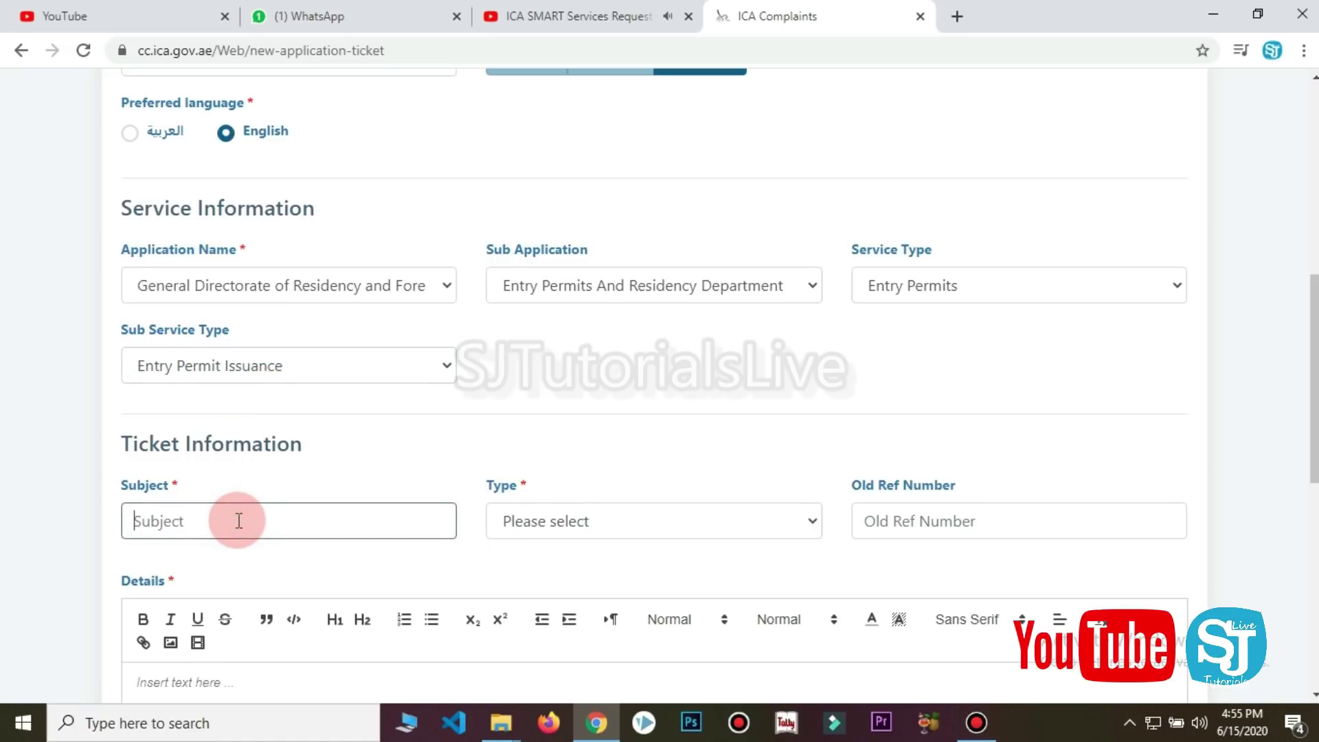
type("Rejection of ICA Appli")
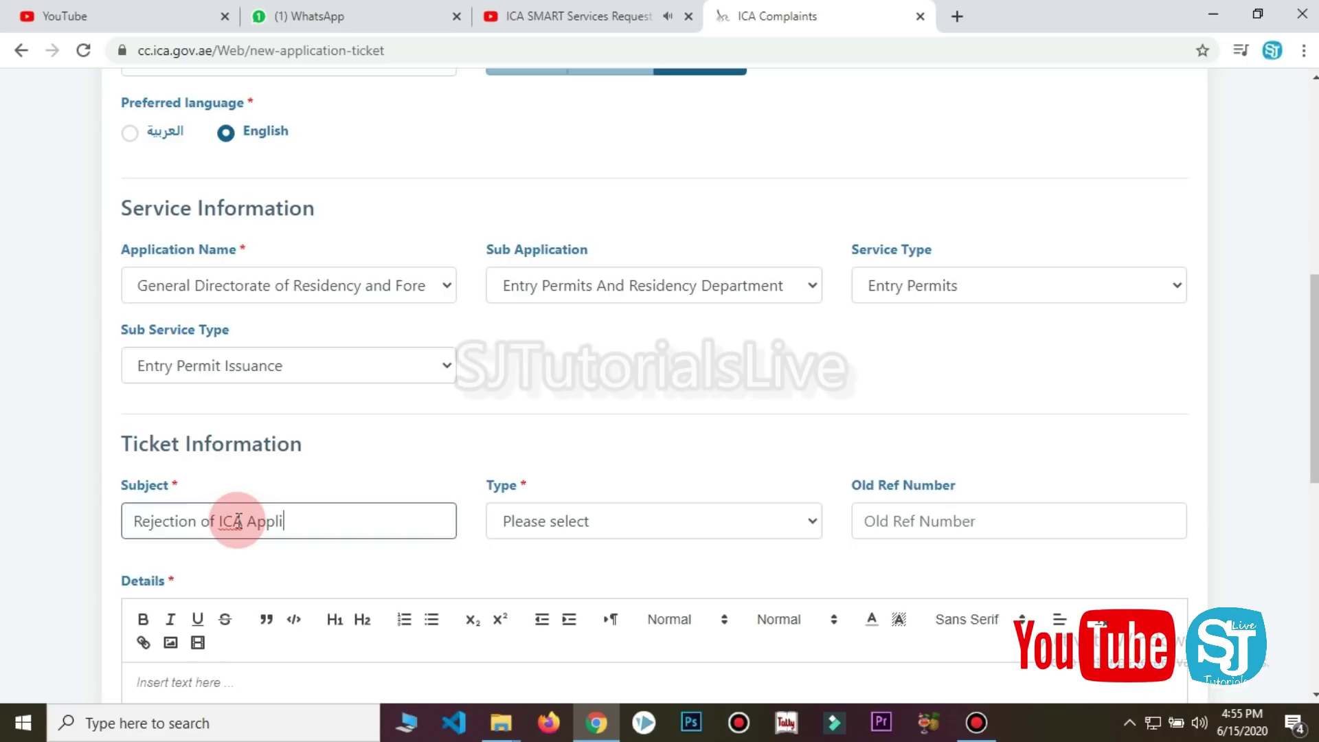
type("cation")
left_click(584, 530)
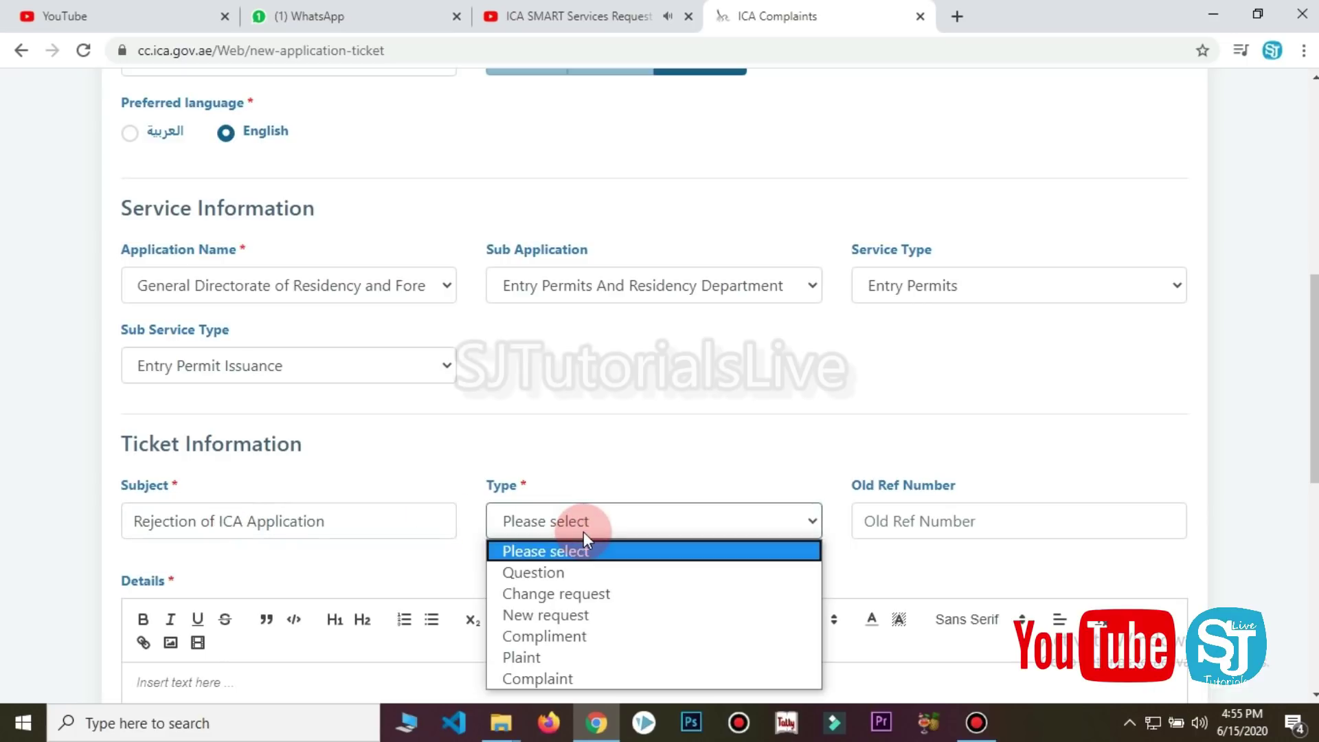
left_click(558, 637)
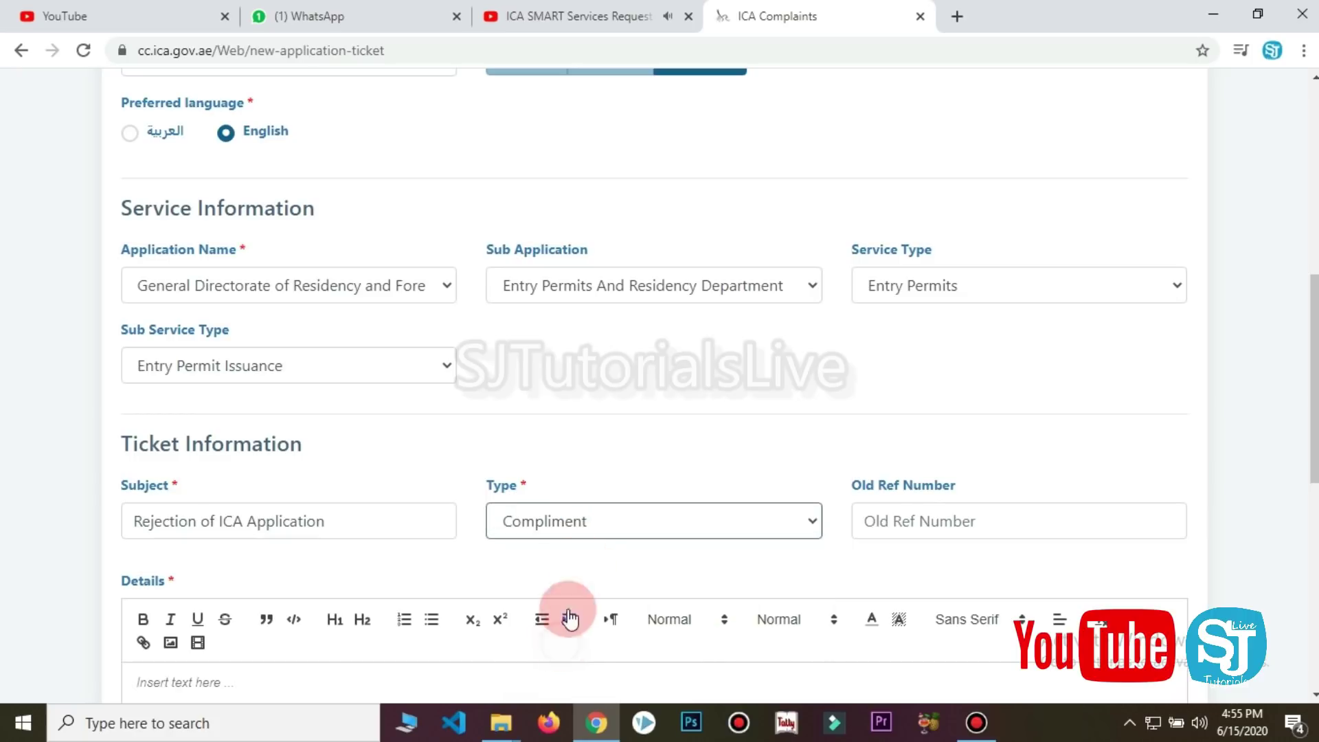
Step: Paste the old application reference number into Old Ref Number
left_click(900, 516)
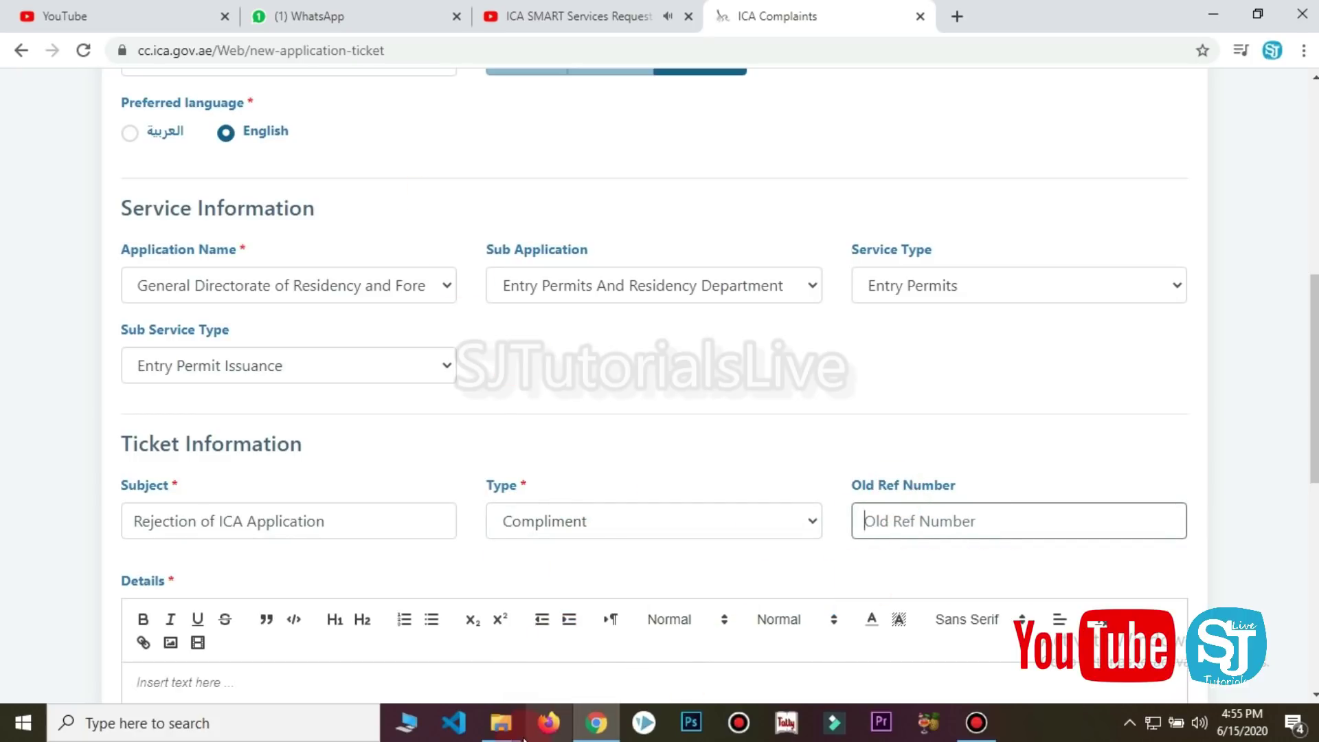
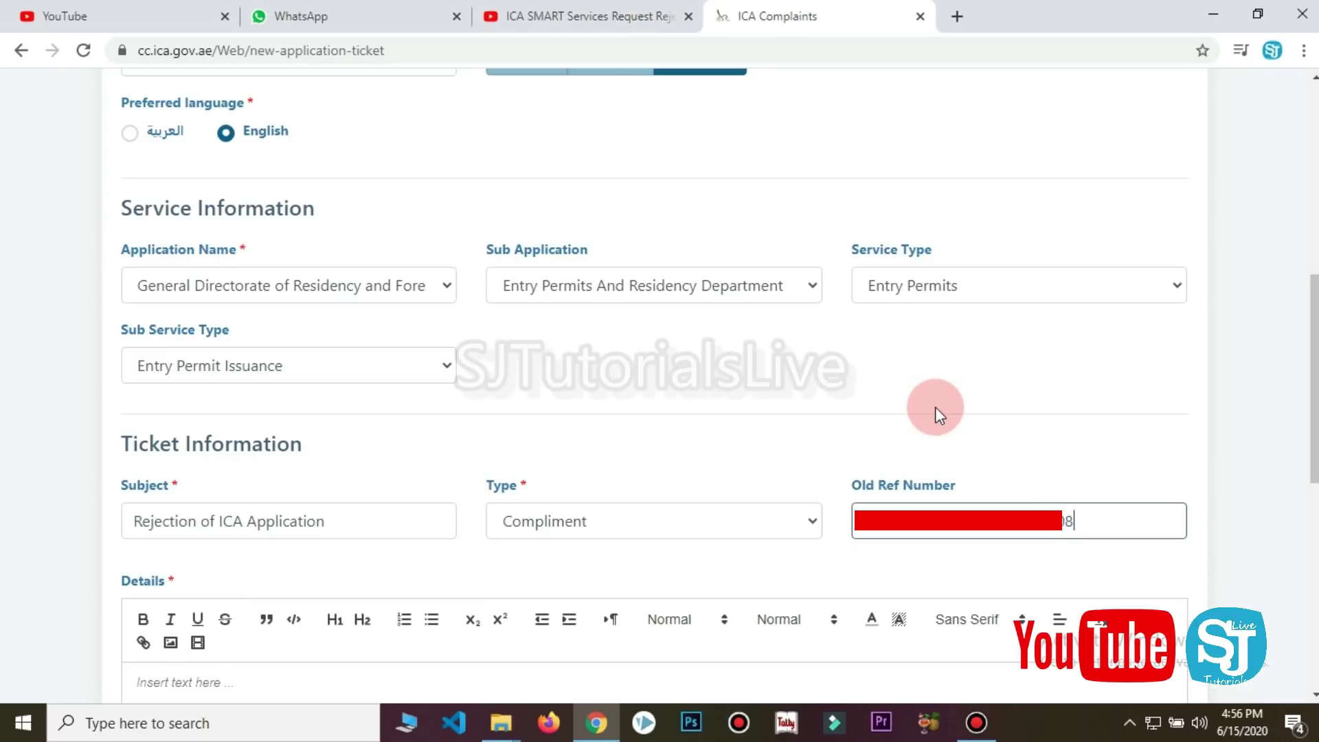
scroll(1024, 390, "down", 1)
scroll(1024, 390, "down", 1)
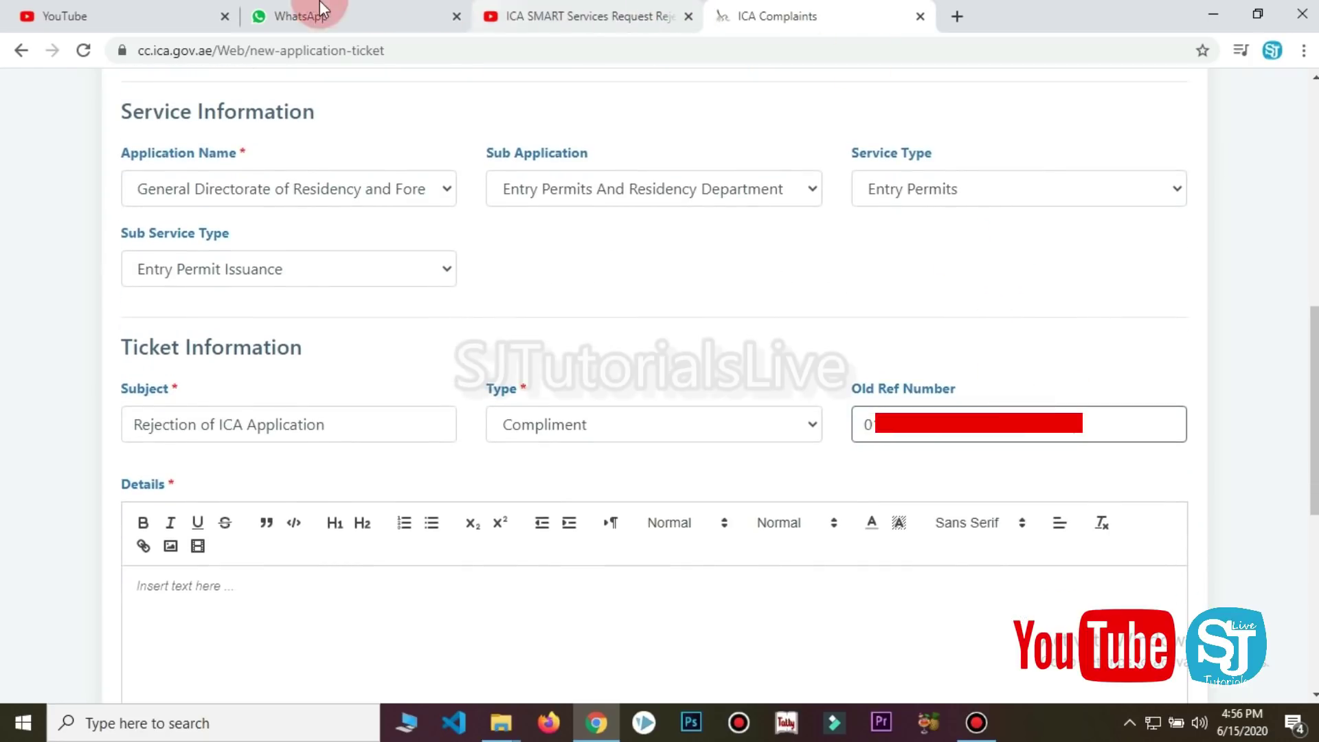
left_click(912, 440)
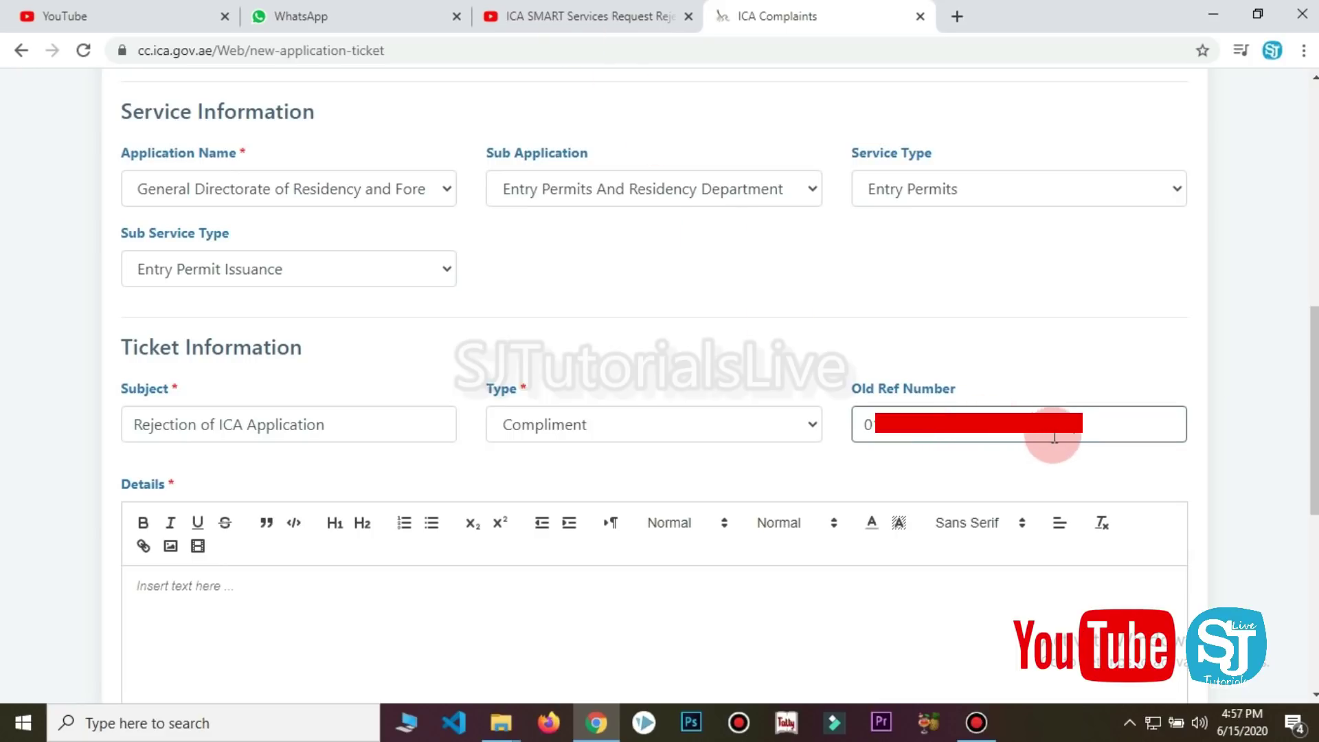
left_click(590, 607)
scroll(622, 586, "down", 3)
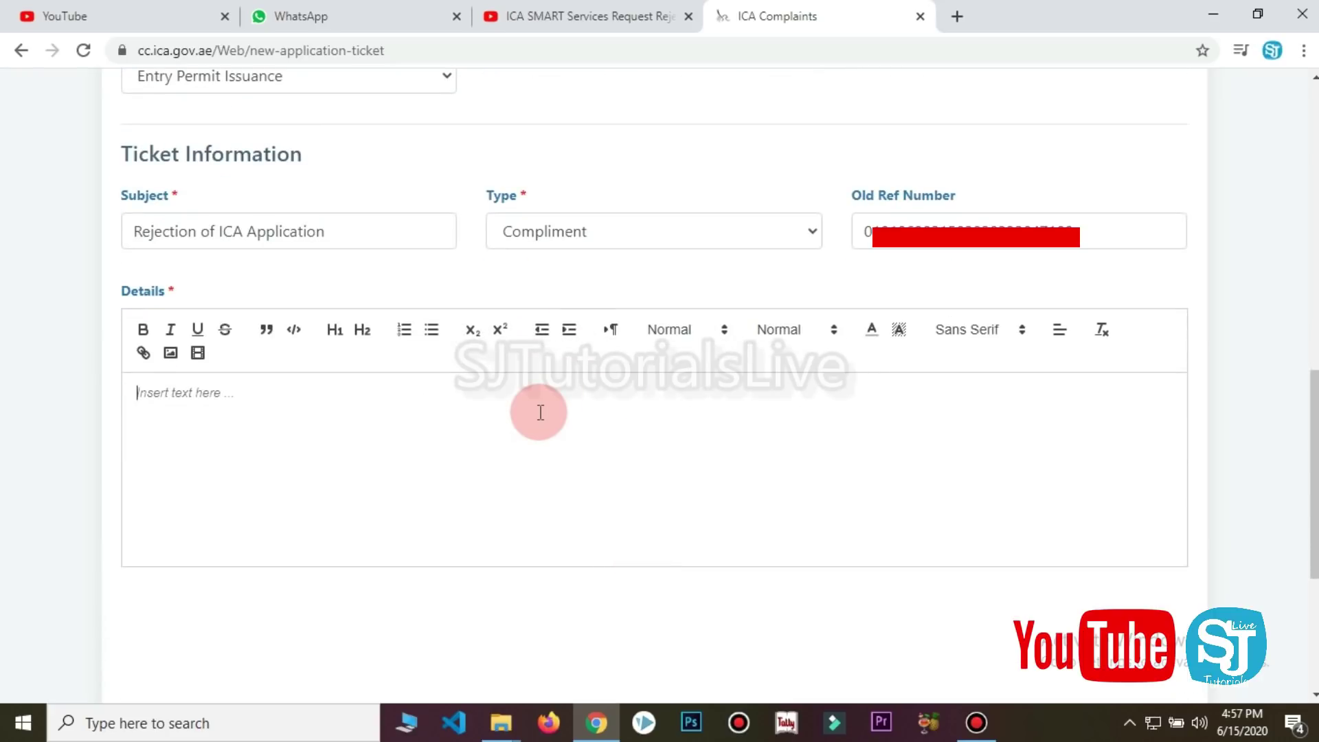
Step: Write in Details that the application applied through has been rejected, fixing the 'Applyed' typo
type("I Applyed")
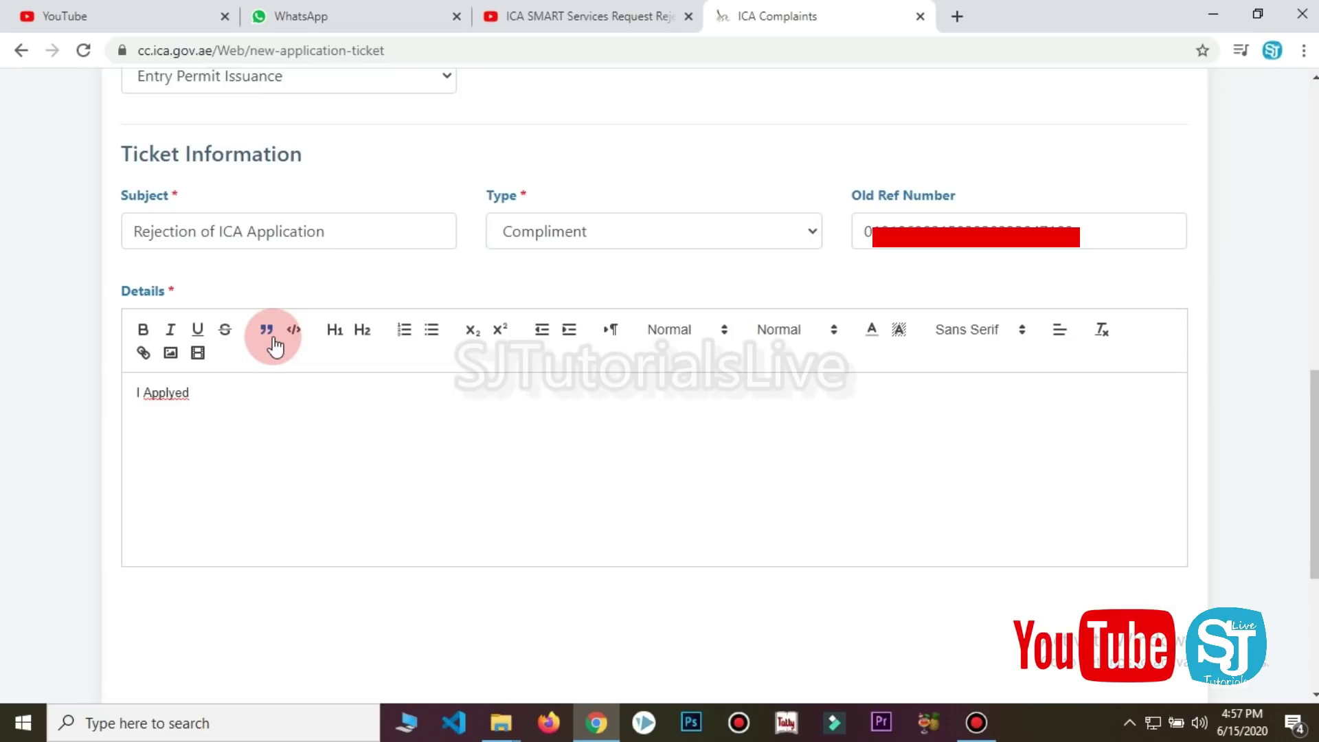
key("BackSpace")
key("BackSpace")
key("BackSpace")
type("d throug")
type("h")
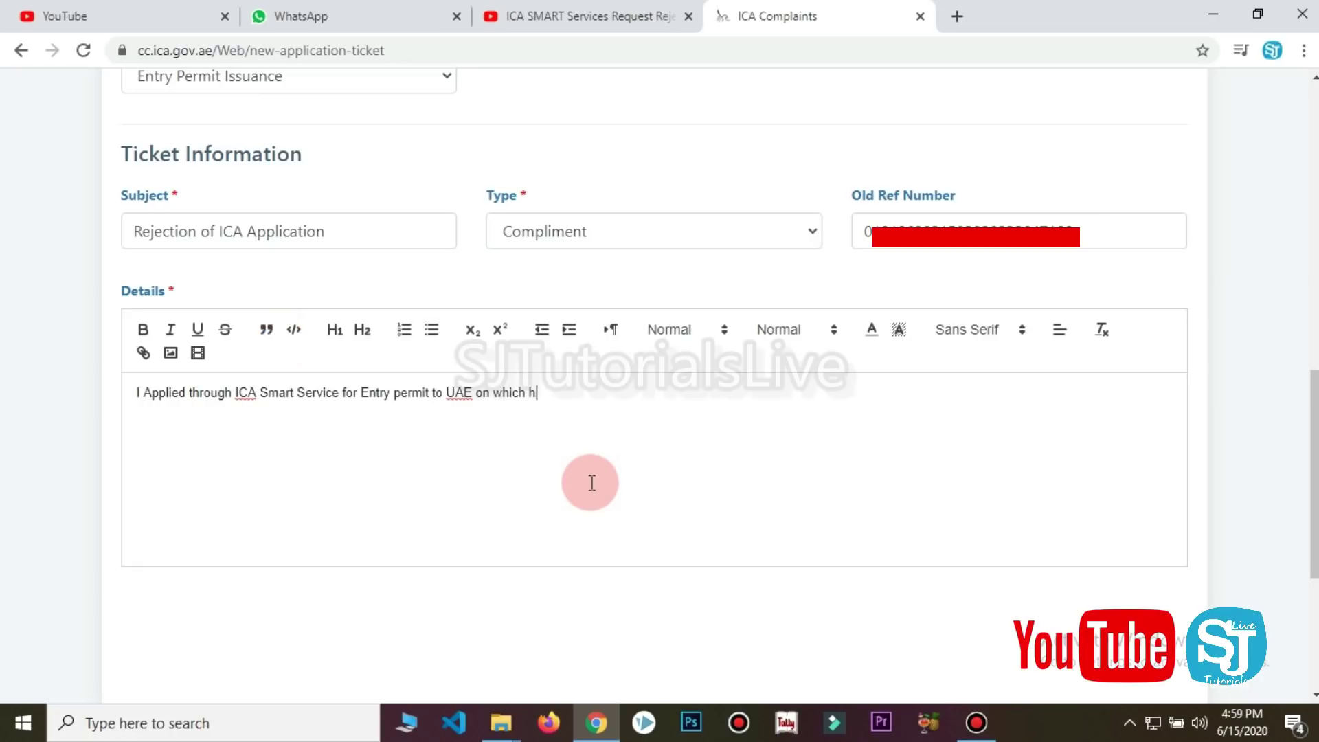
type(" has been rejected")
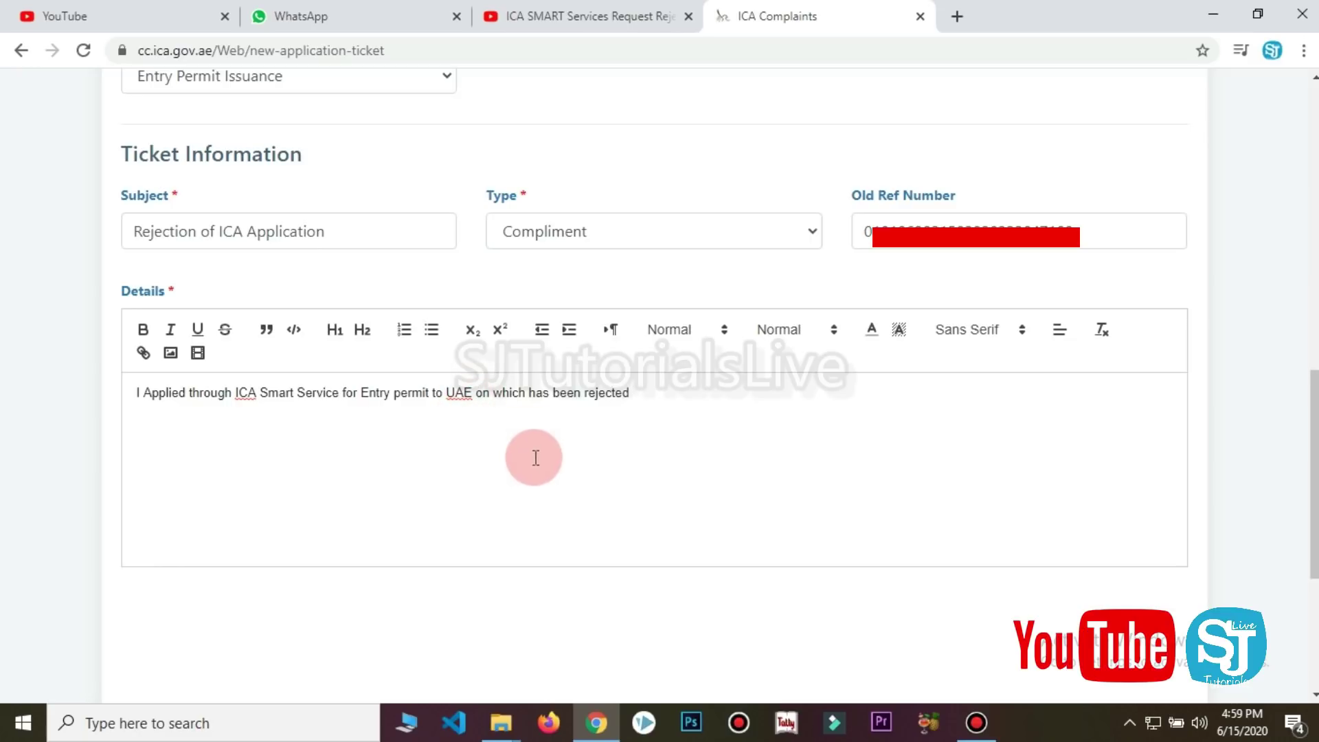
Step: Add the date 6/6/2020 and insert a leading 0 before the first 6
left_click(490, 392)
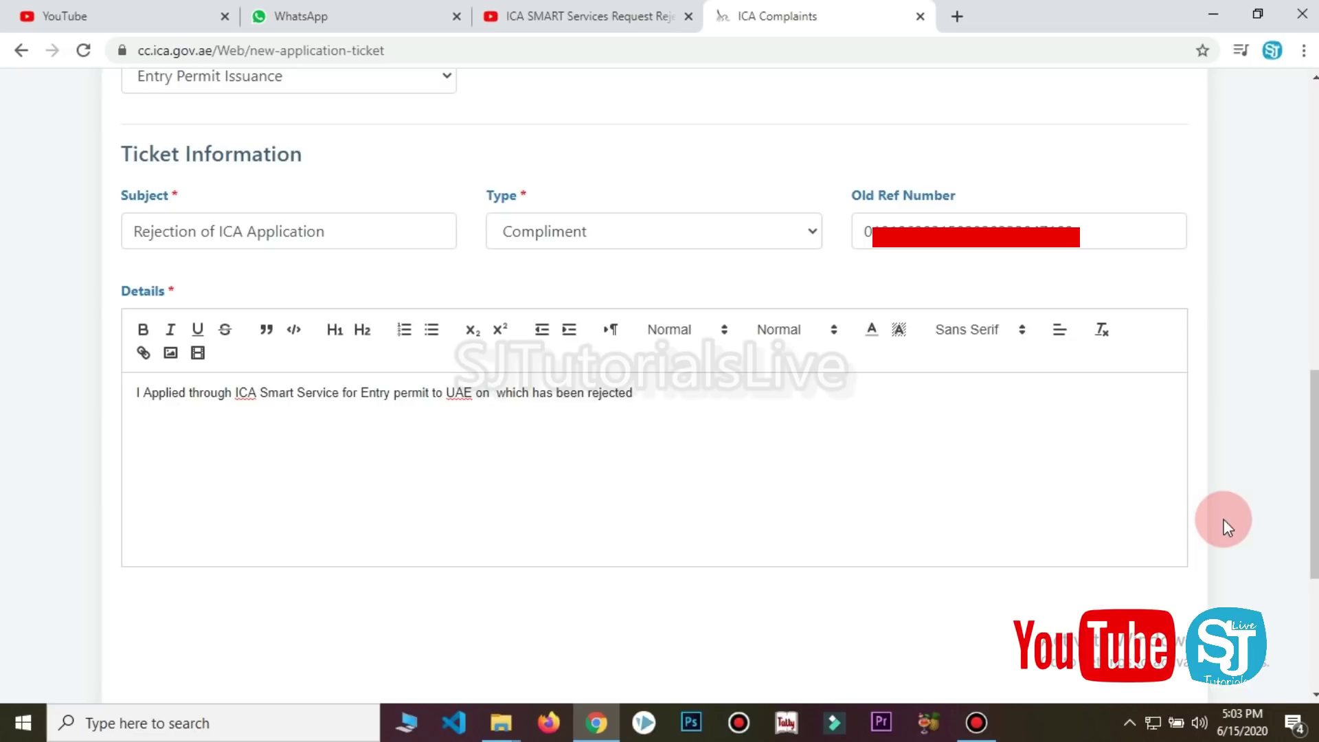
scroll(1223, 518, "up", 3)
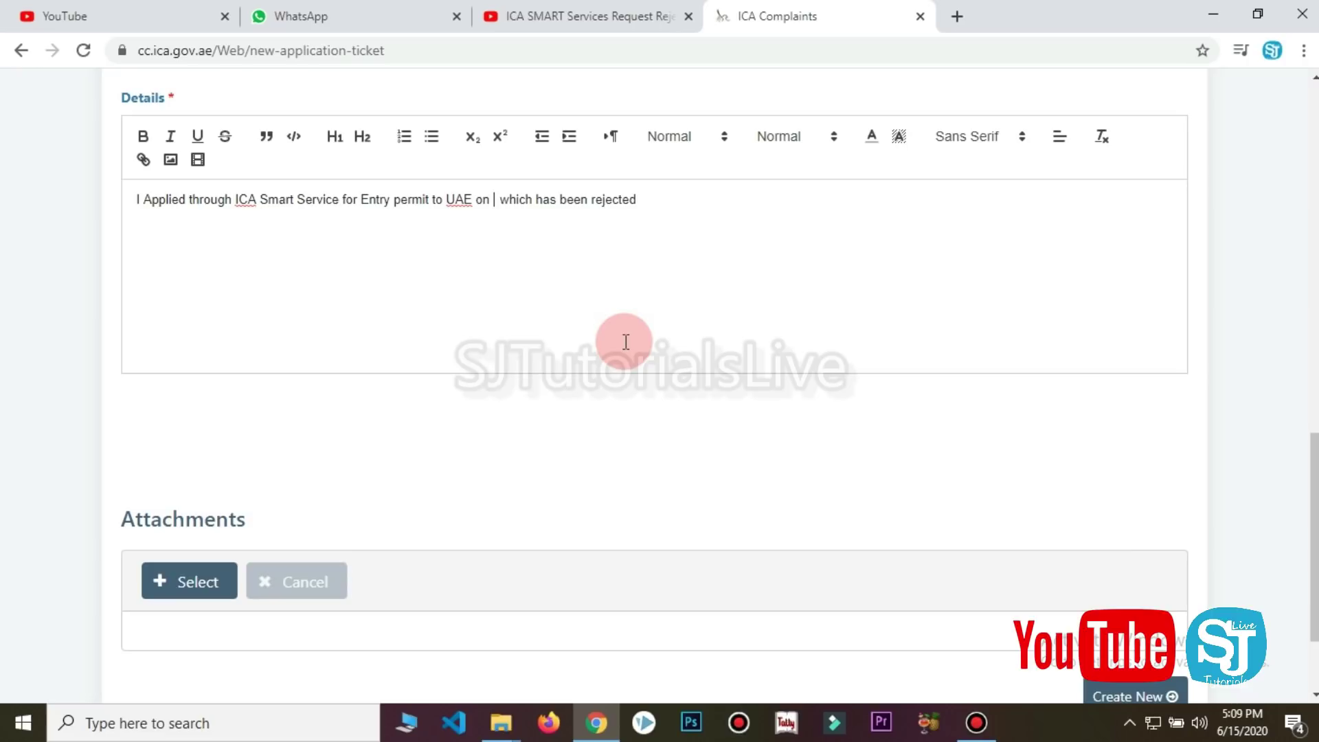
type("6")
type("/6/20")
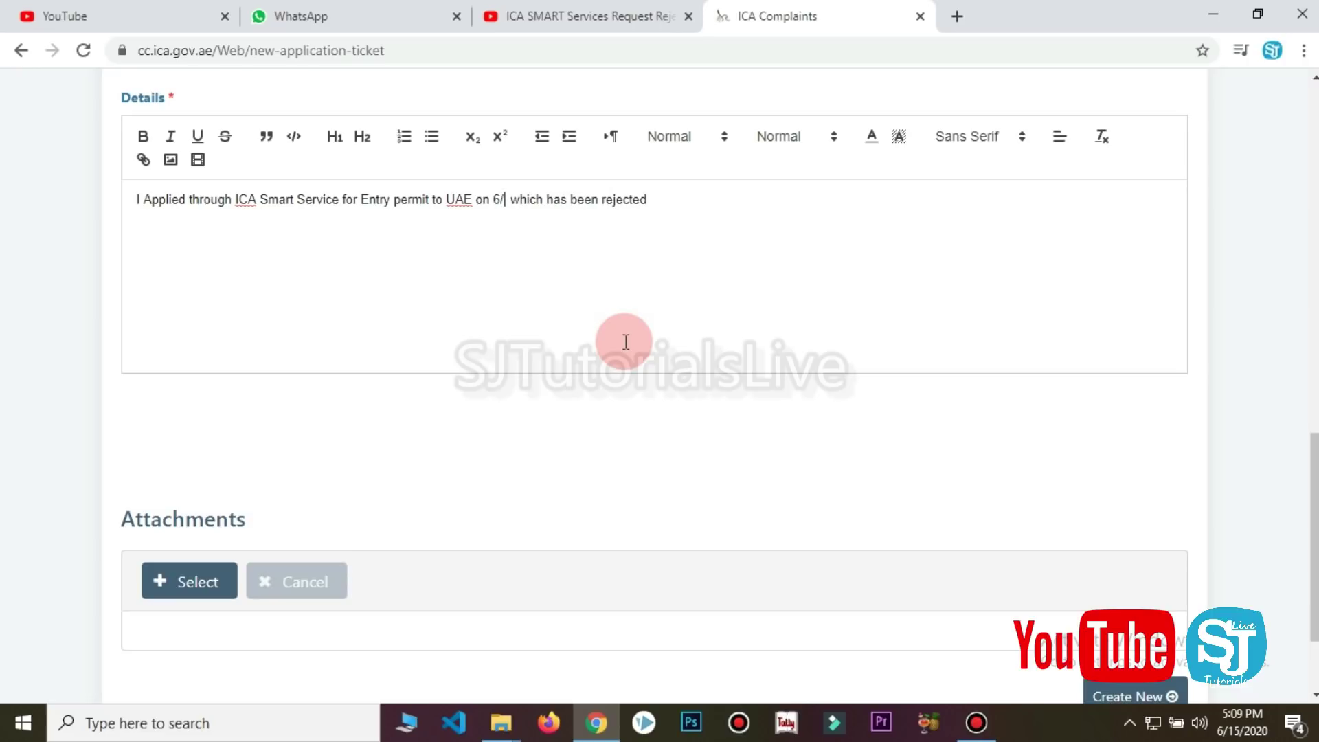
type("20")
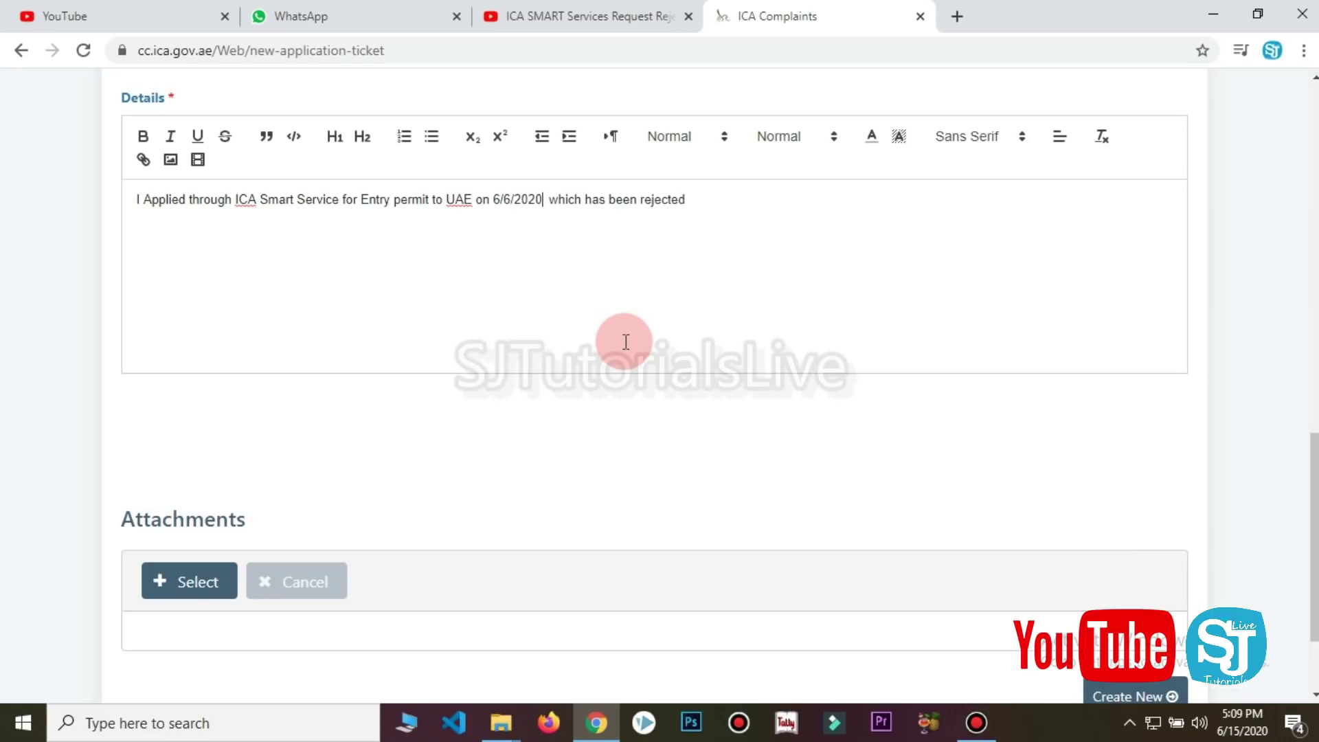
left_click(496, 200)
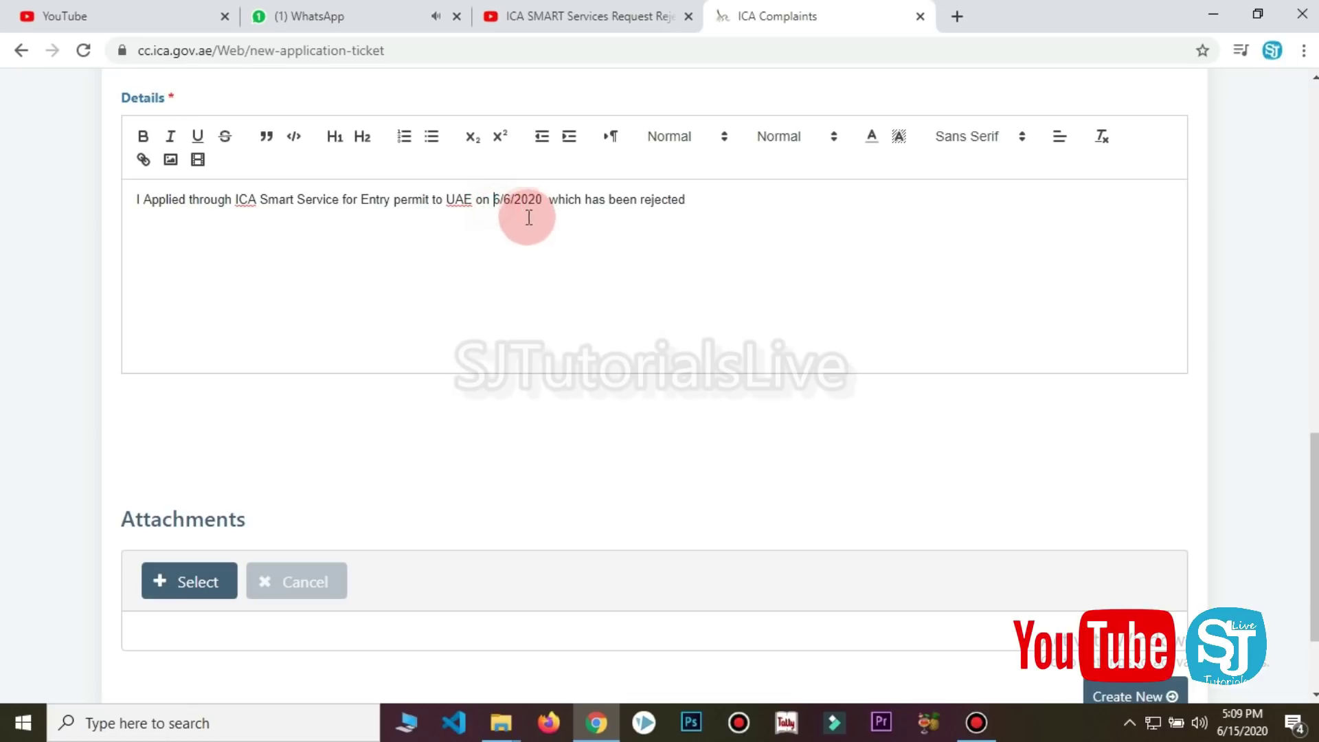
type("0")
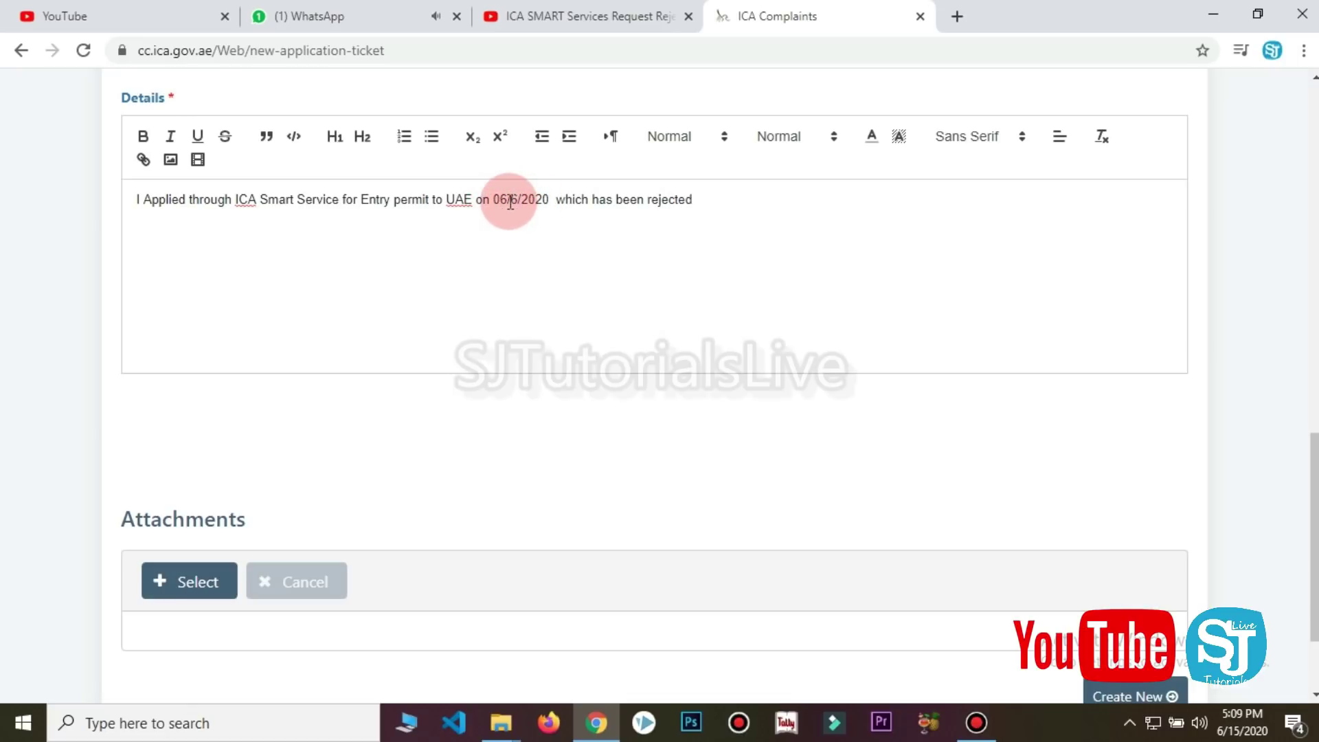
left_click(510, 200)
Step: Add the second leading 0 so the date reads 06/06/2020, and attach pass.pdf from the Desktop
type("0")
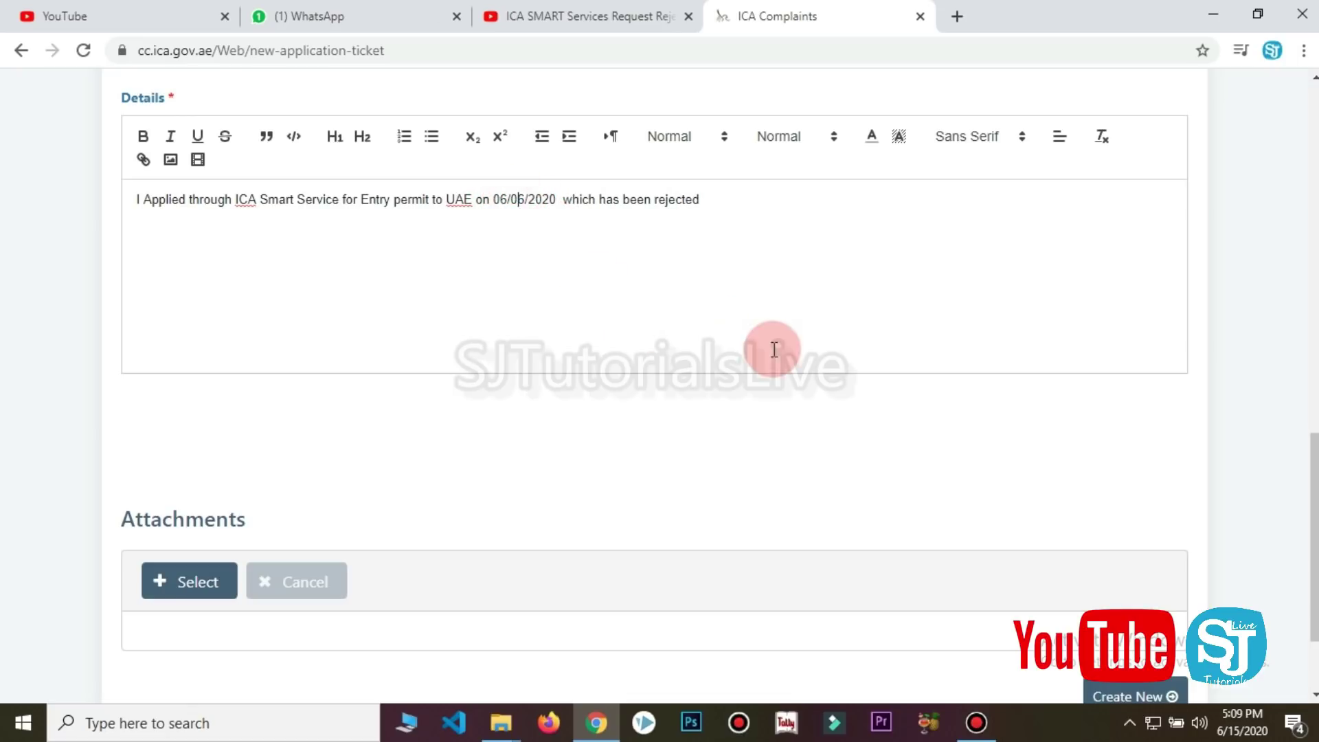
scroll(695, 543, "down", 2)
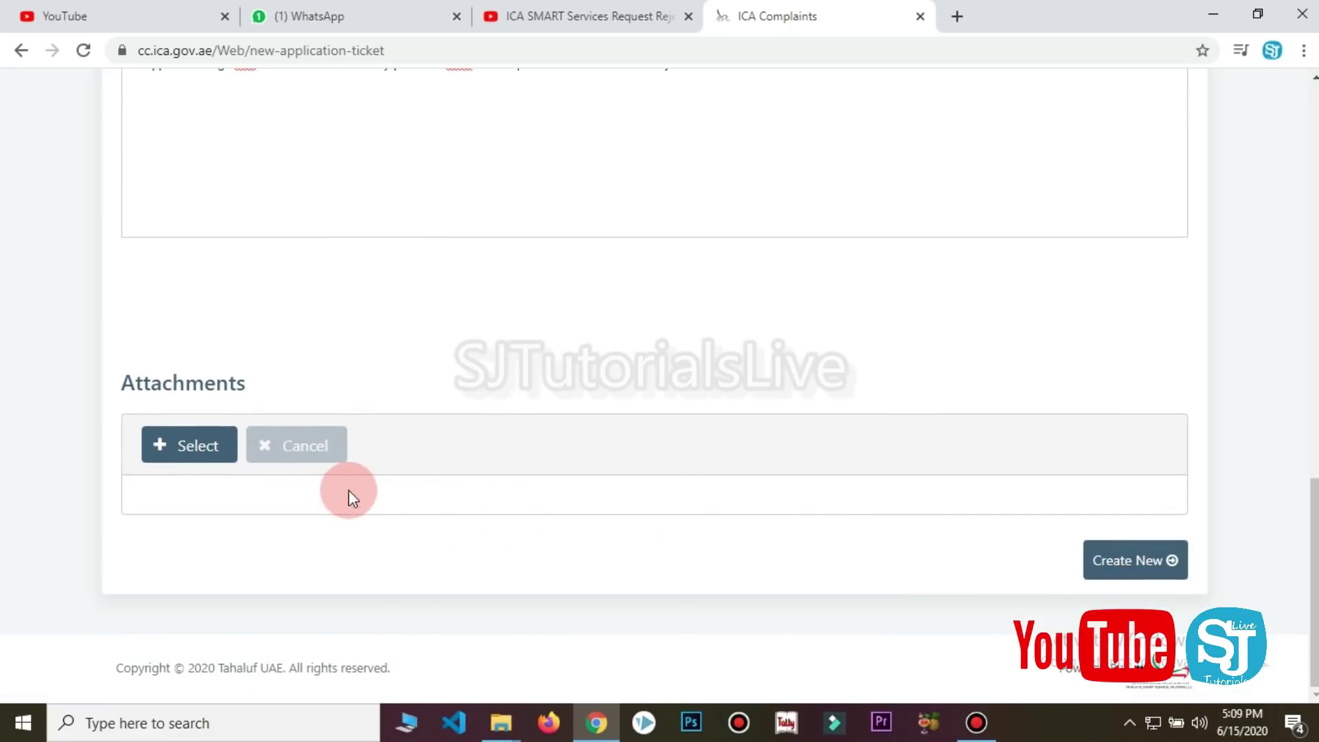
left_click(180, 445)
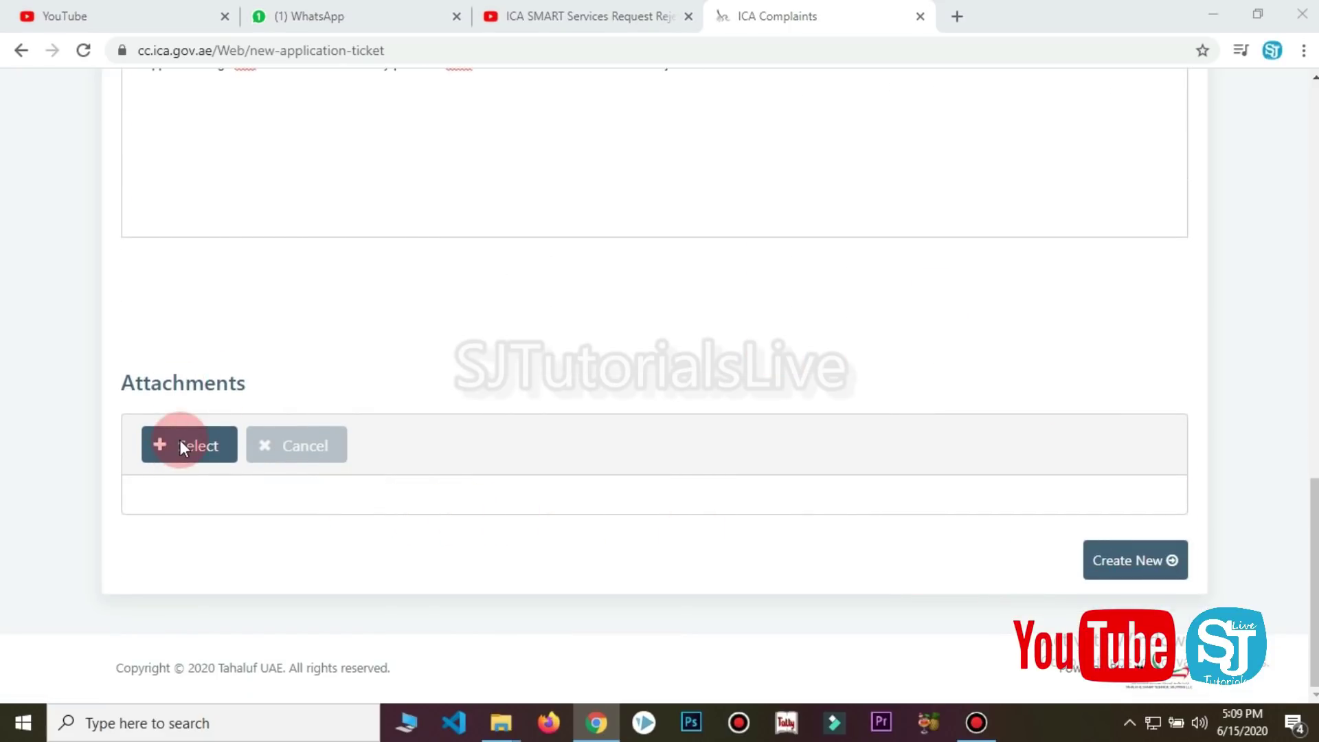
left_click_drag(645, 230, 588, 125)
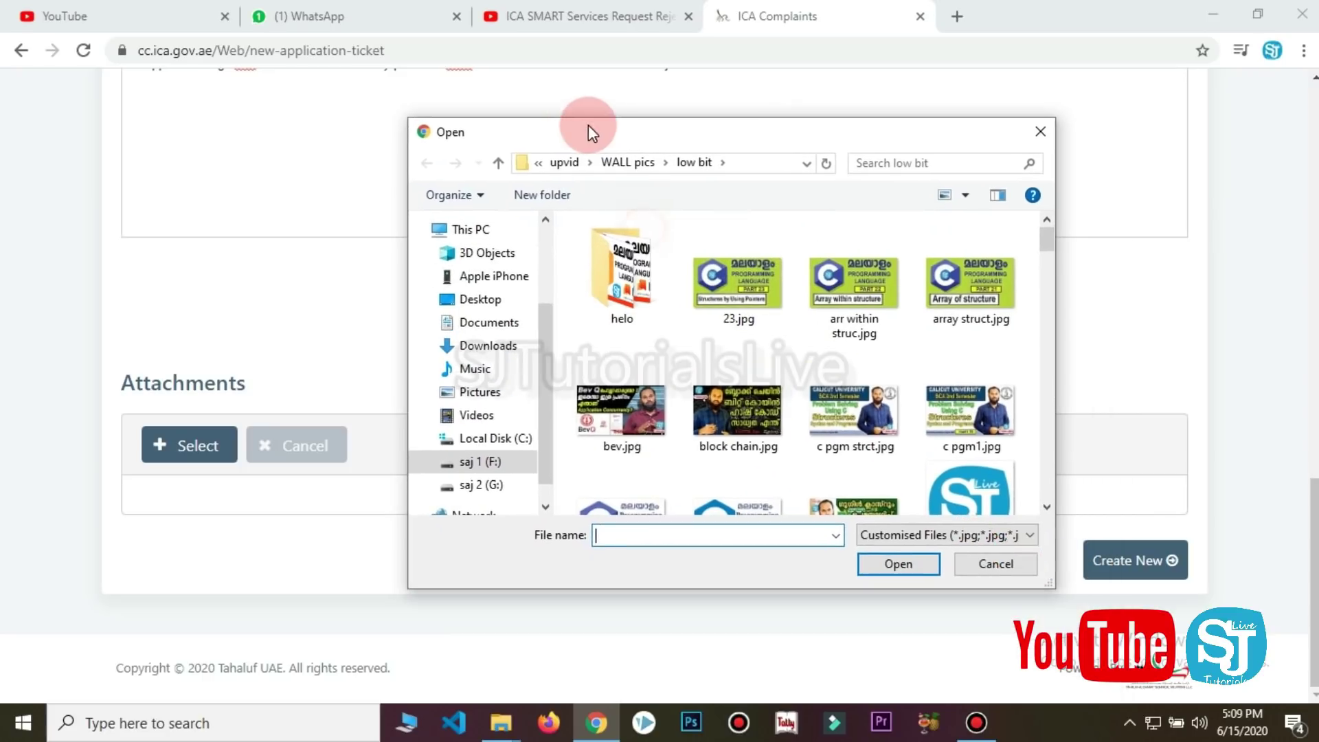
left_click(481, 299)
left_click(631, 378)
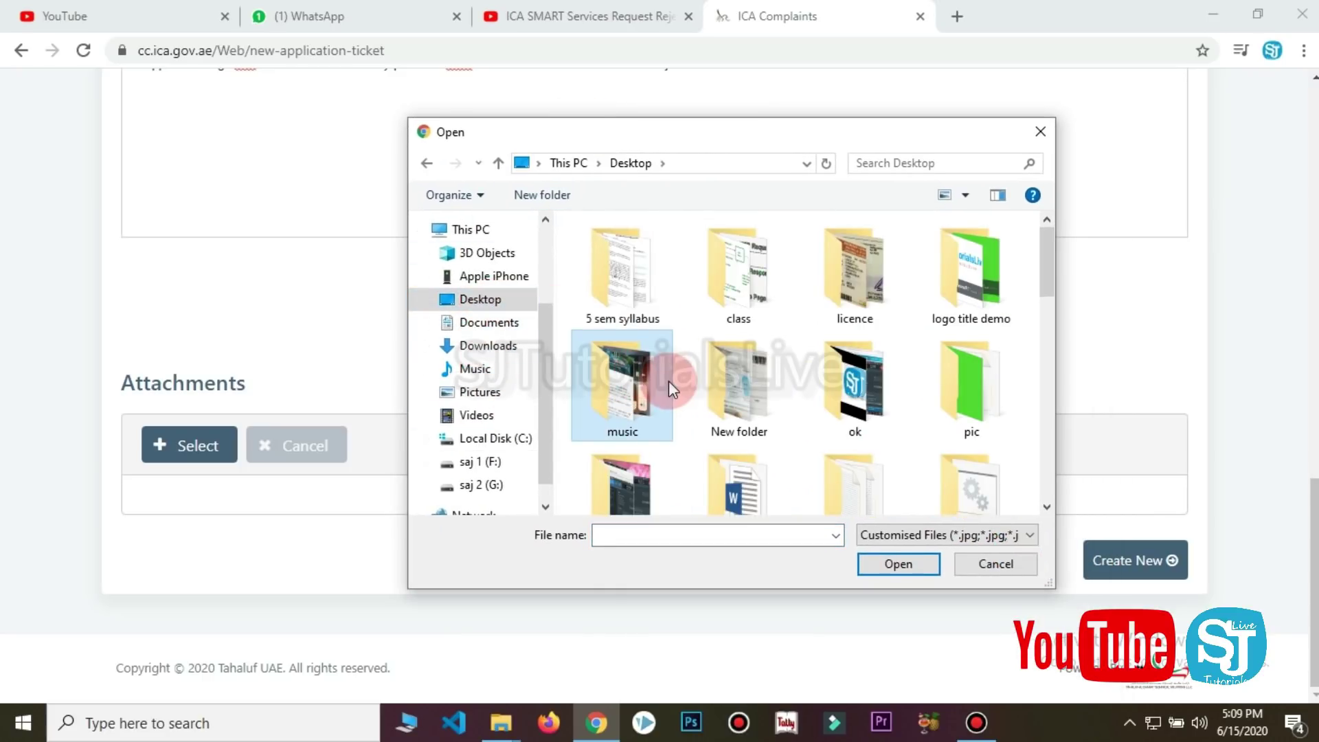
type("pass")
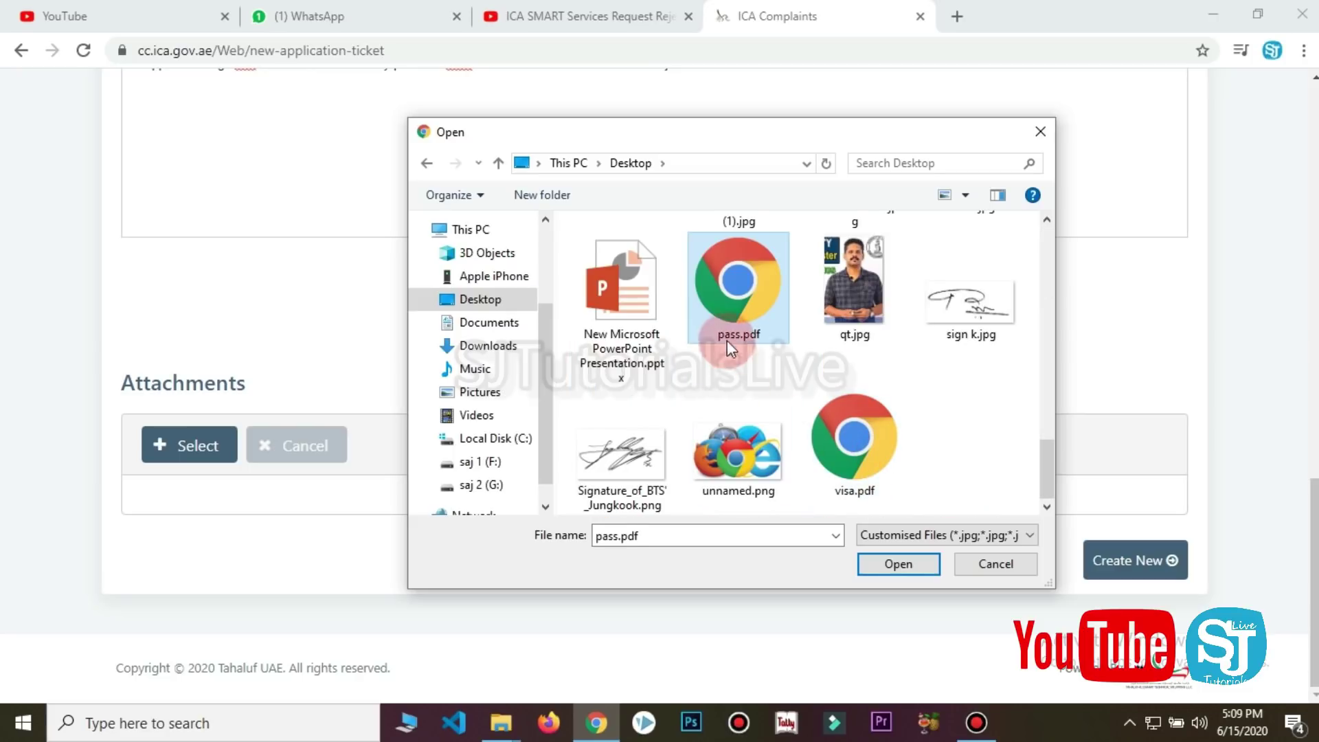
double_click(728, 311)
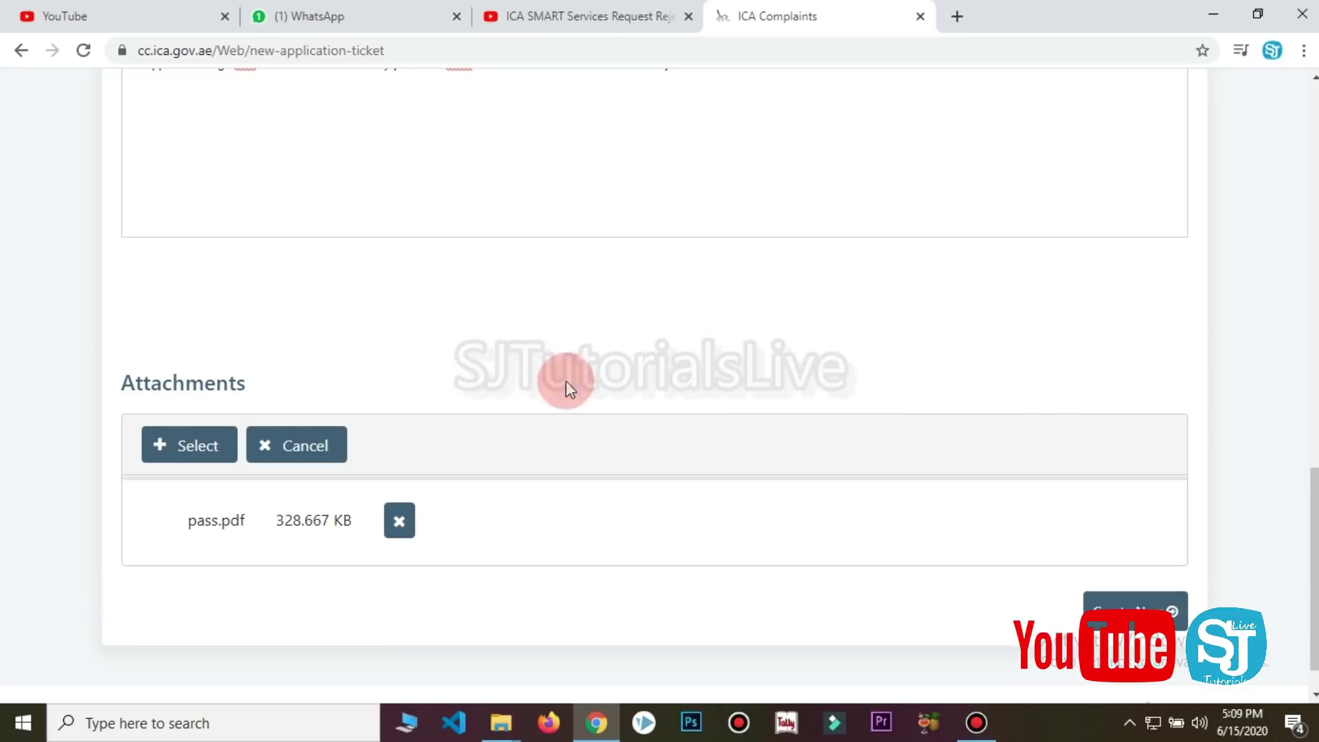
Step: Attach visa.pdf from the Desktop
left_click(196, 444)
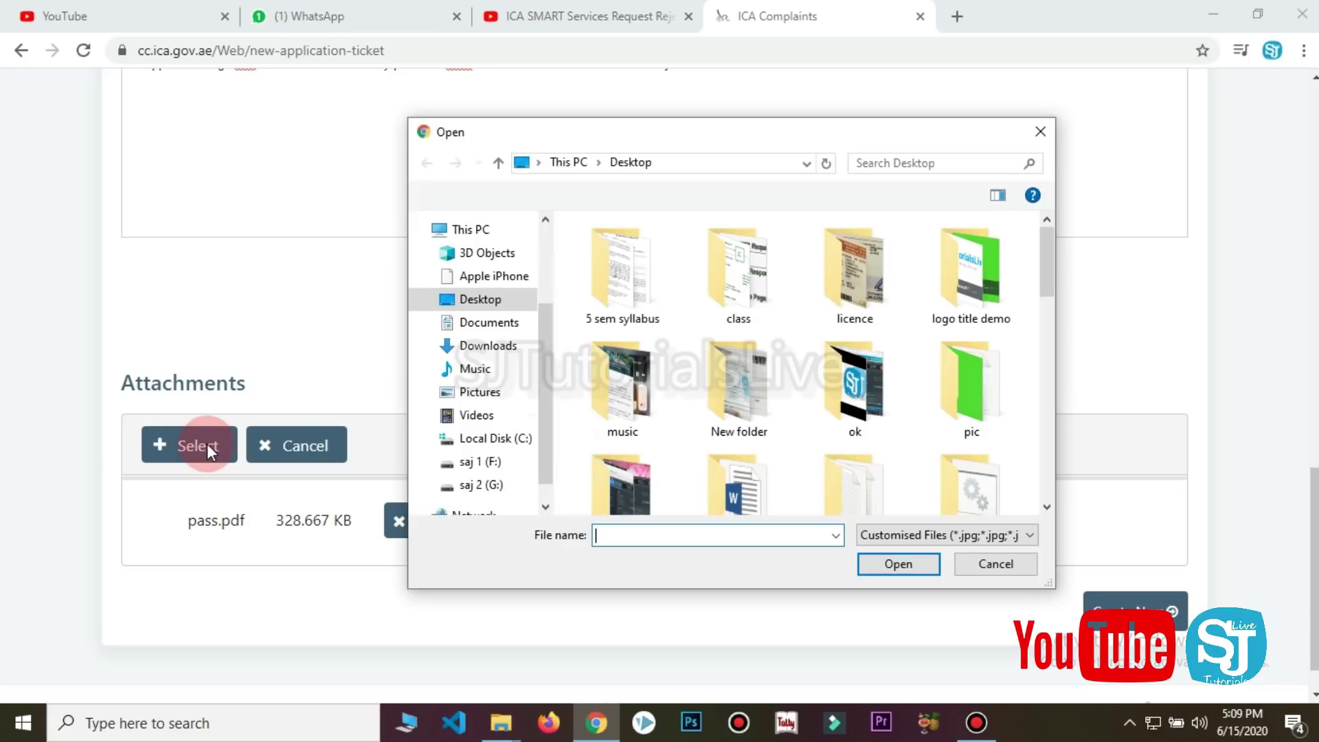
scroll(739, 394, "down", 5)
left_click(814, 407)
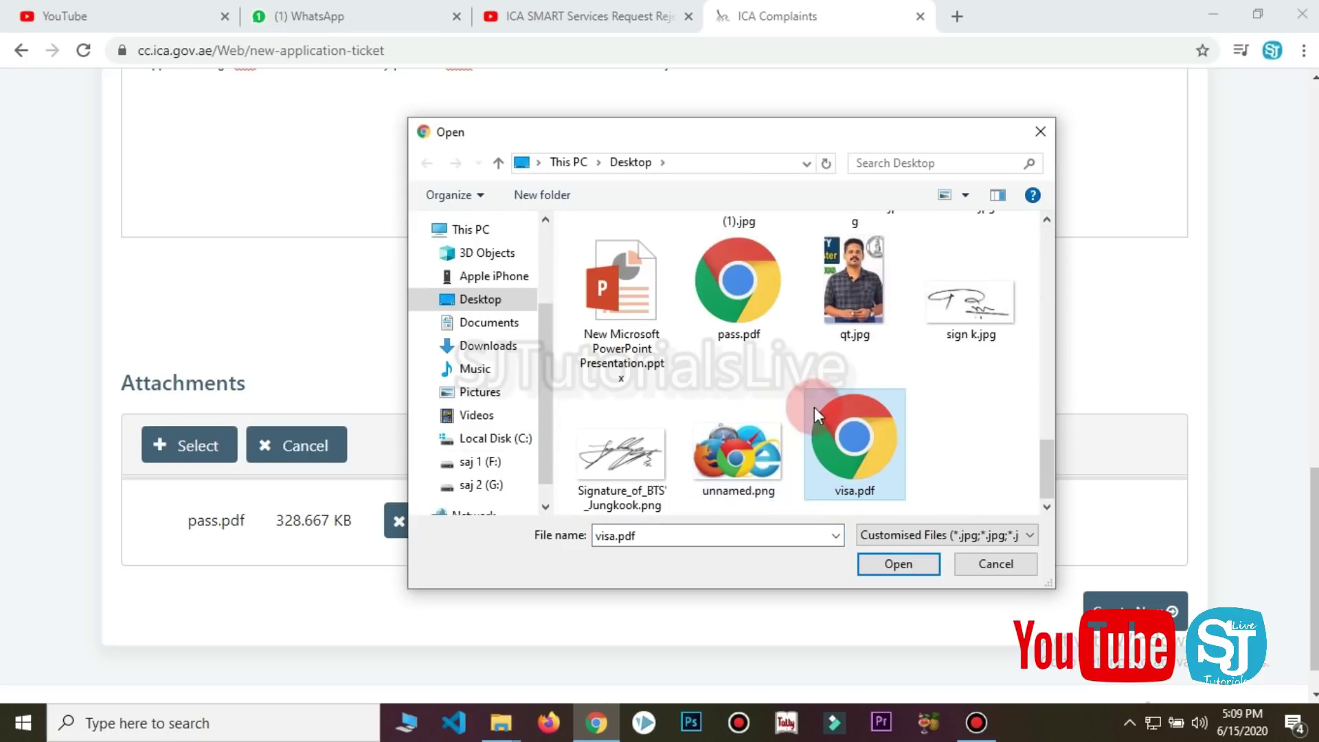
double_click(888, 431)
Step: Attach both WhatsApp images from the Downloads folder
left_click(748, 418)
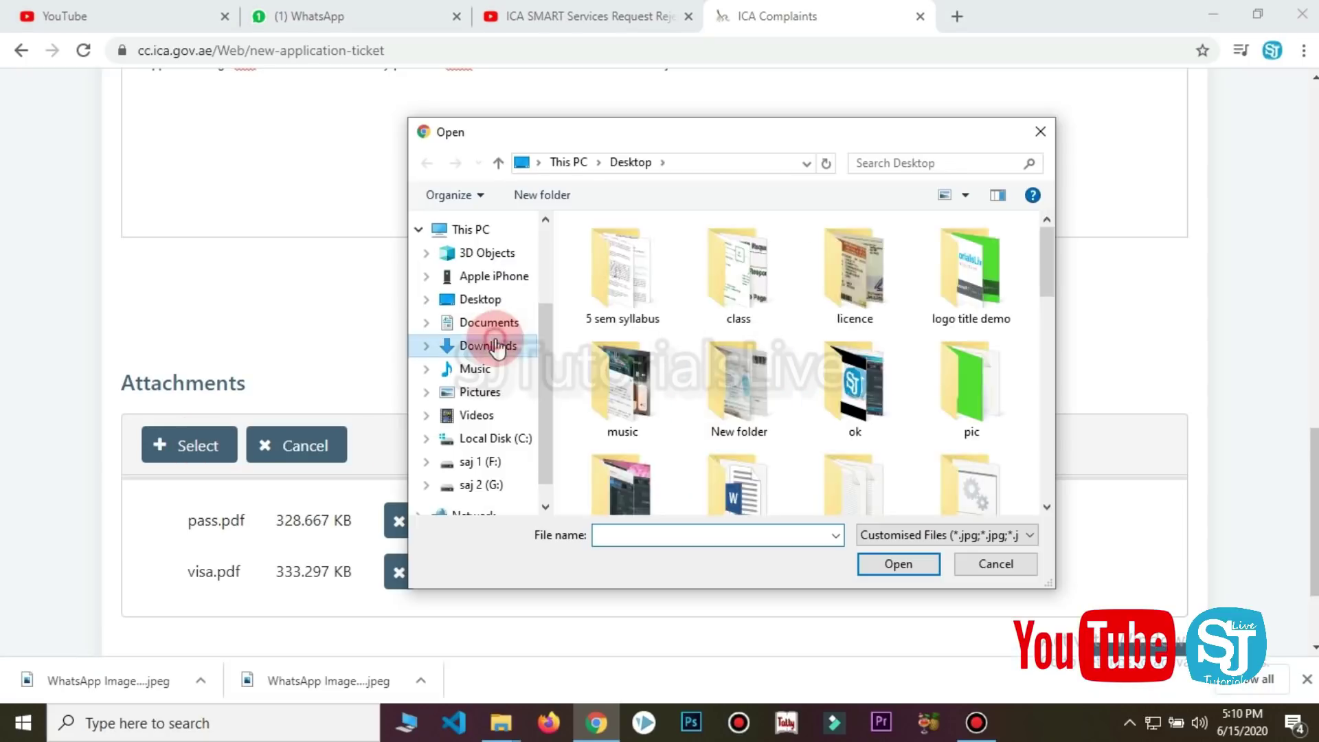
left_click(488, 345)
left_click(629, 307)
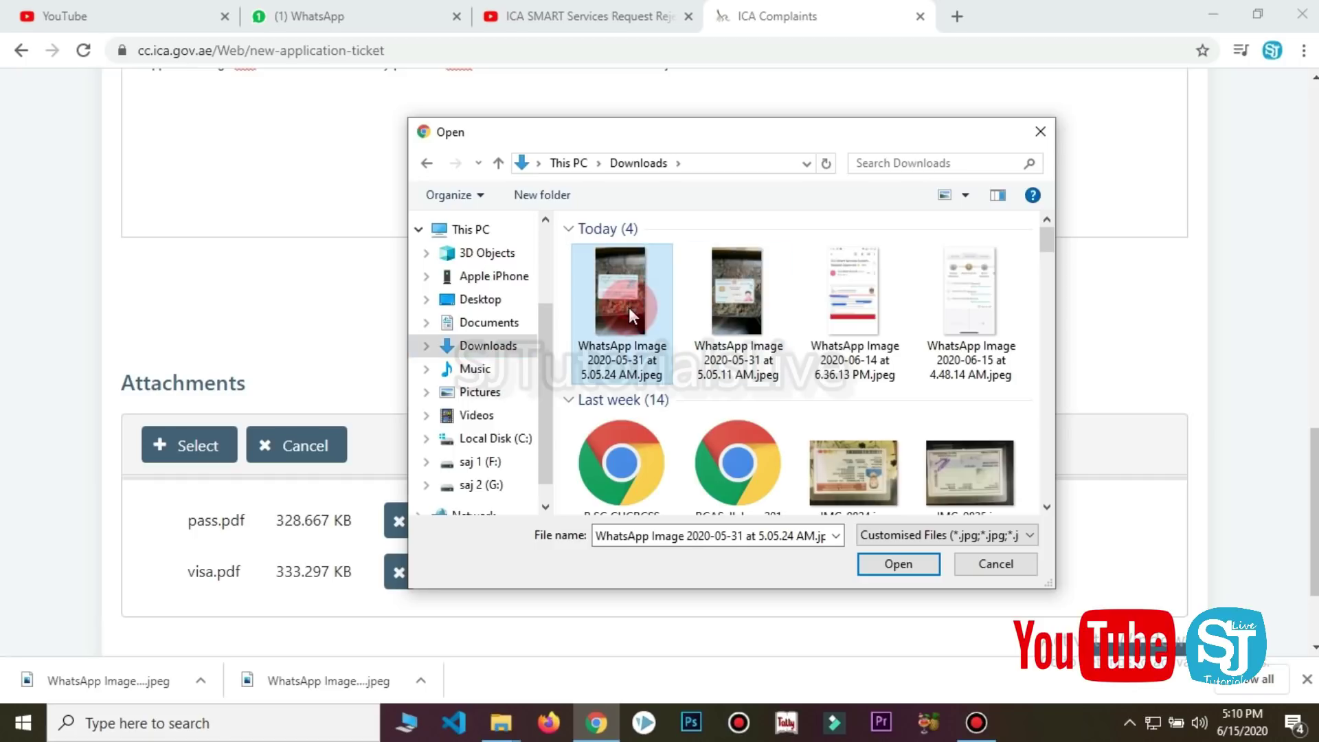
left_click(718, 305, "ctrl")
left_click(894, 564)
scroll(887, 394, "down", 5)
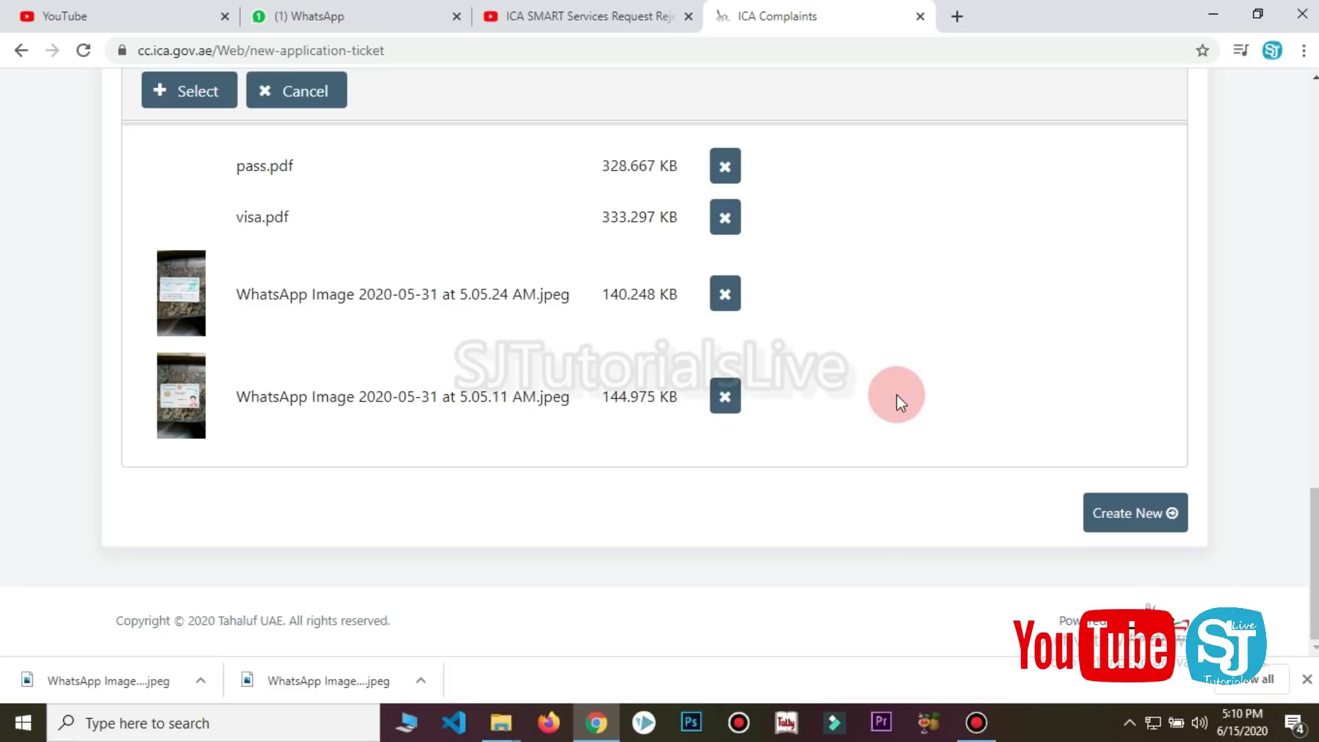
scroll(849, 384, "up", 1)
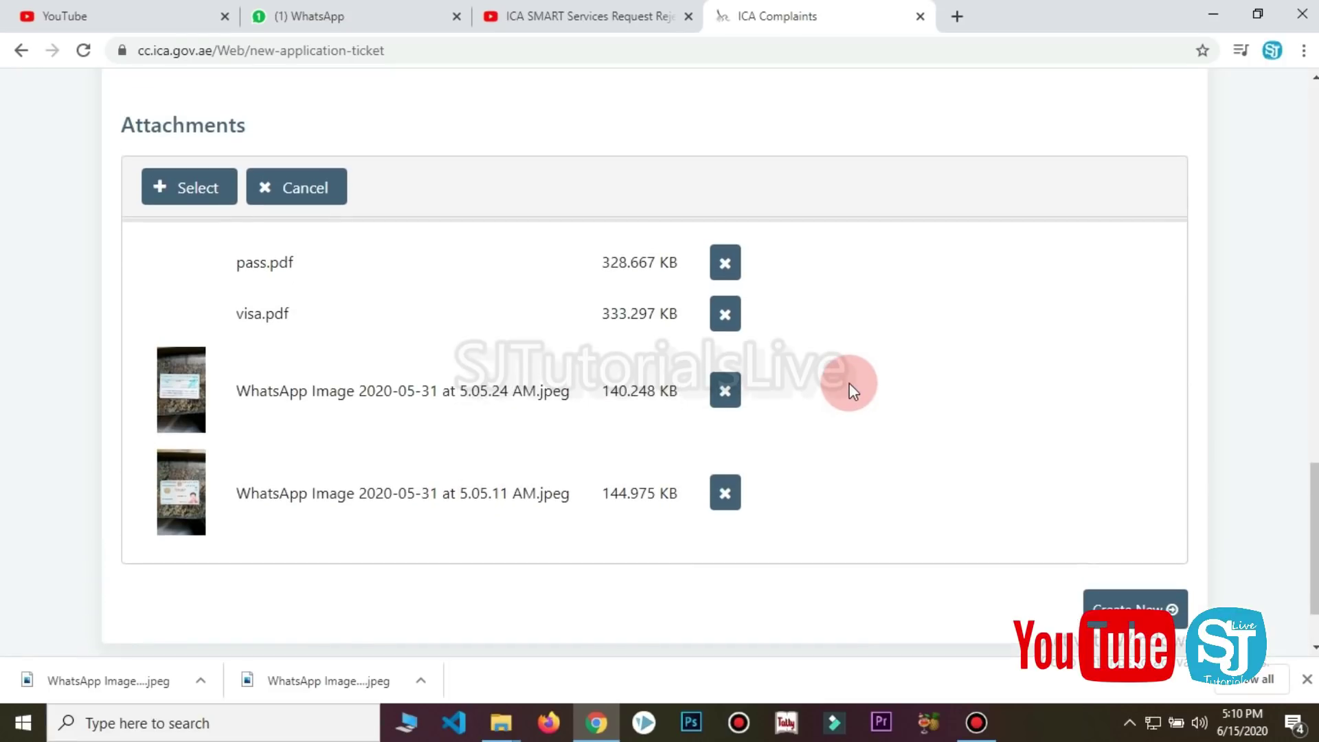
scroll(851, 385, "down", 1)
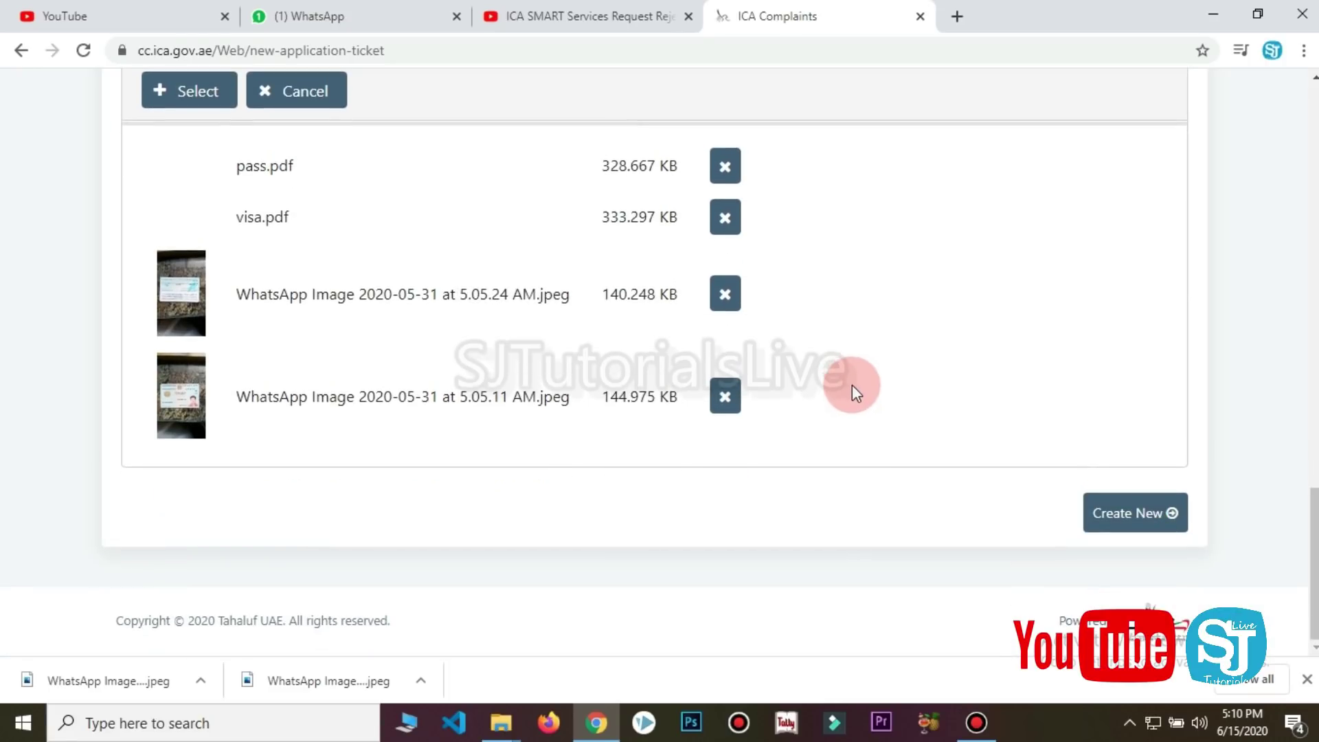
Step: Submit the ticket, then search Track your ticket by email and reference number
left_click(1110, 512)
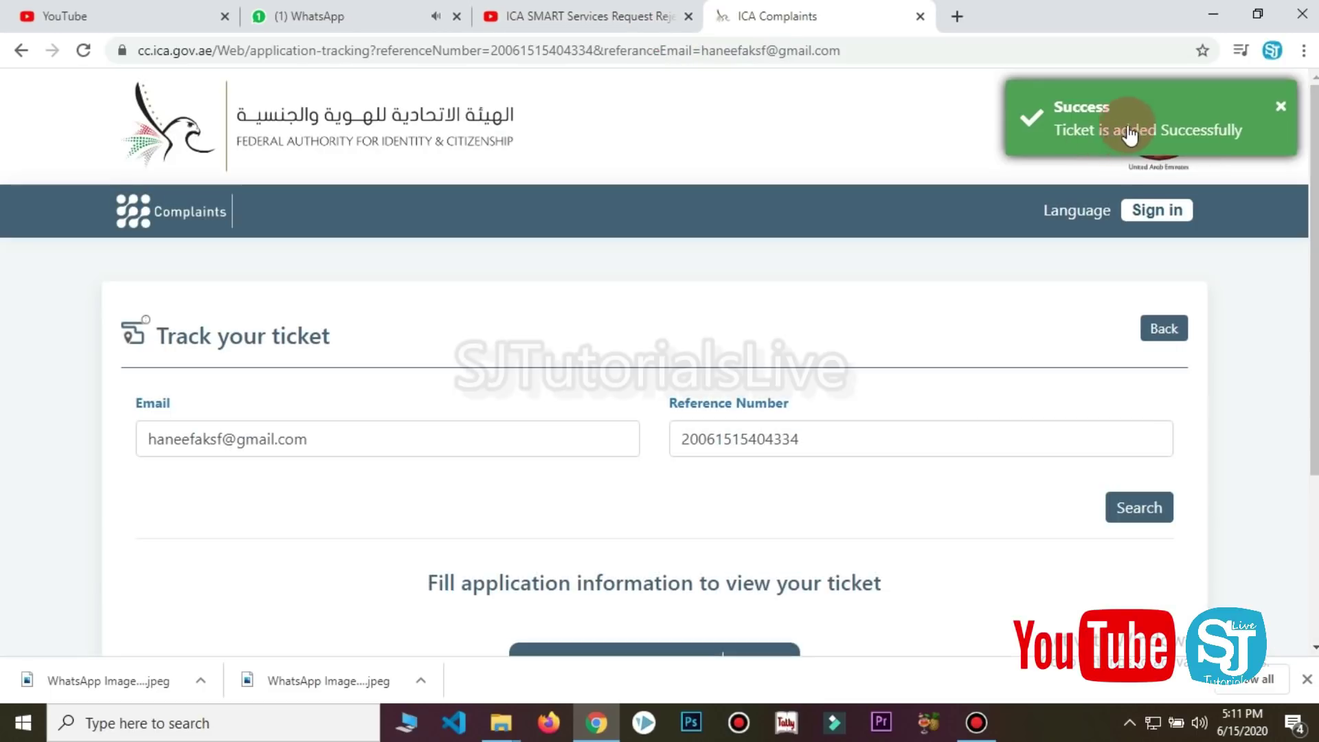
left_click(433, 447)
triple_click(282, 447)
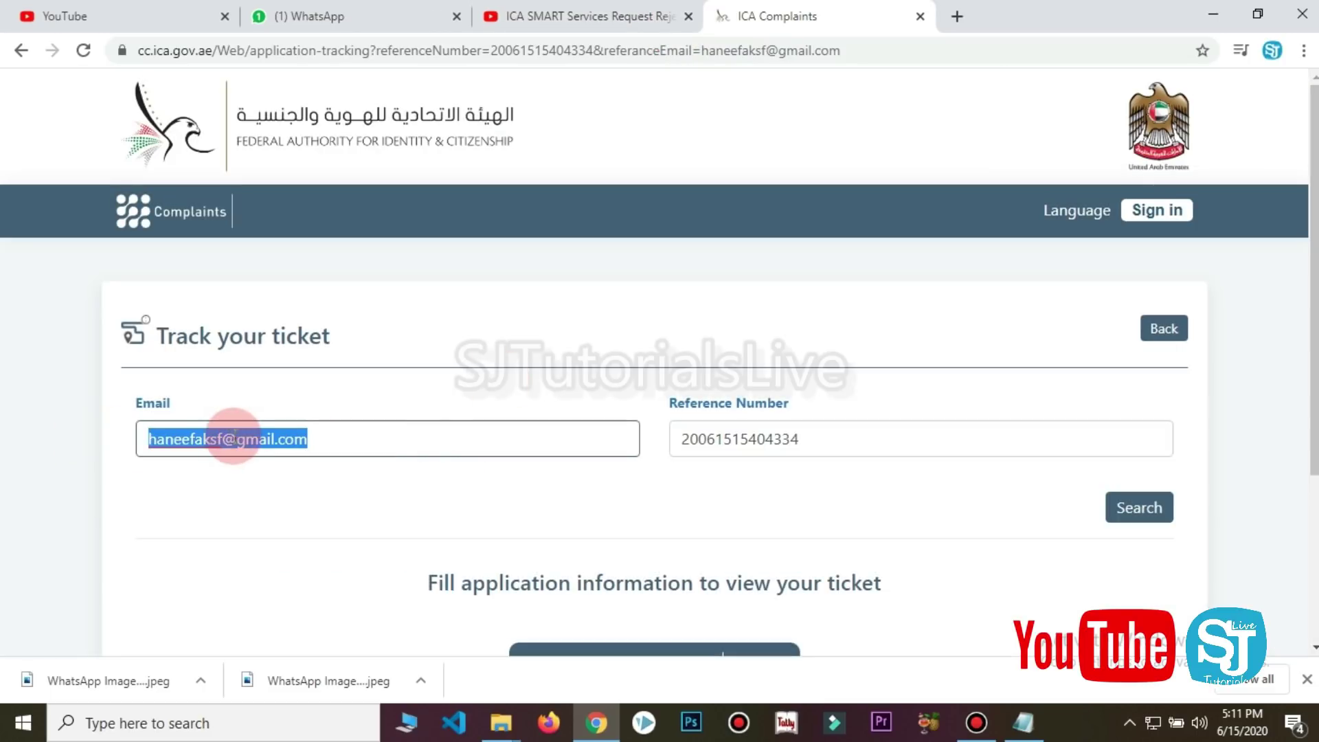
scroll(716, 390, "down", 2)
scroll(720, 393, "down", 2)
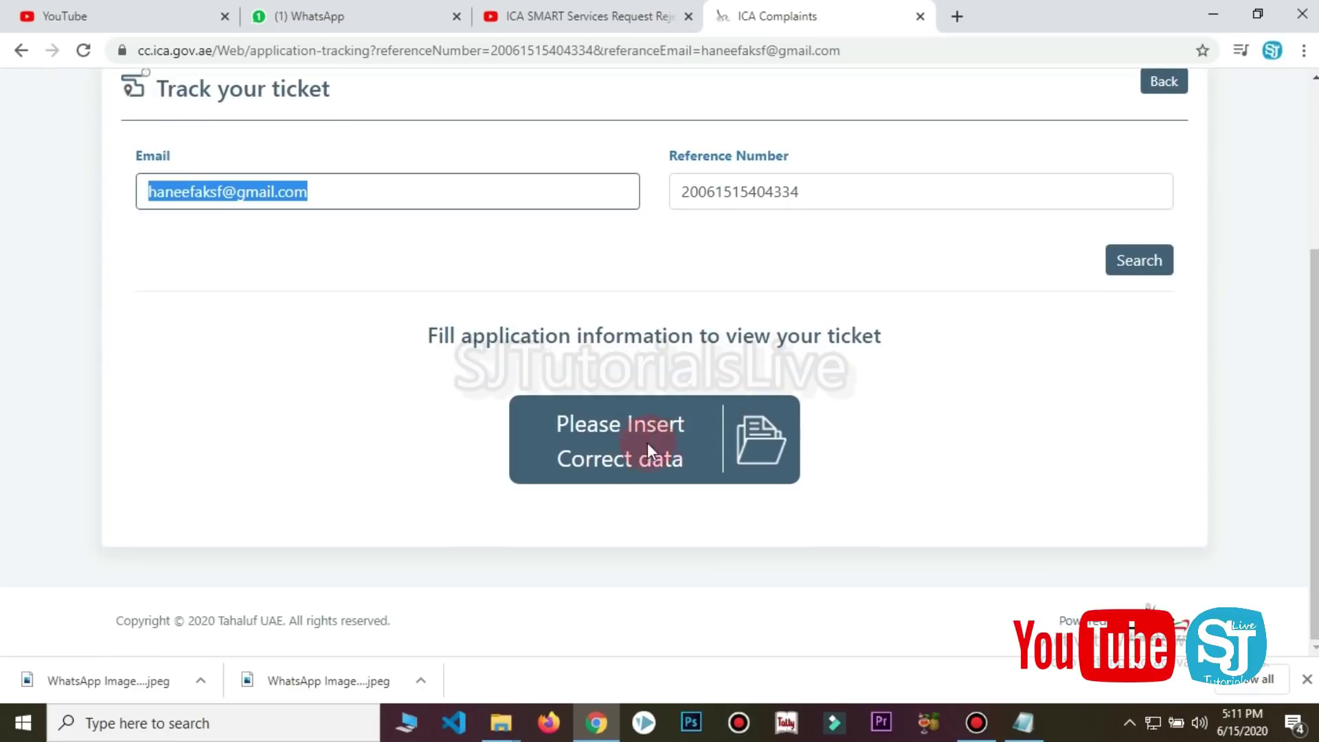
left_click(1141, 265)
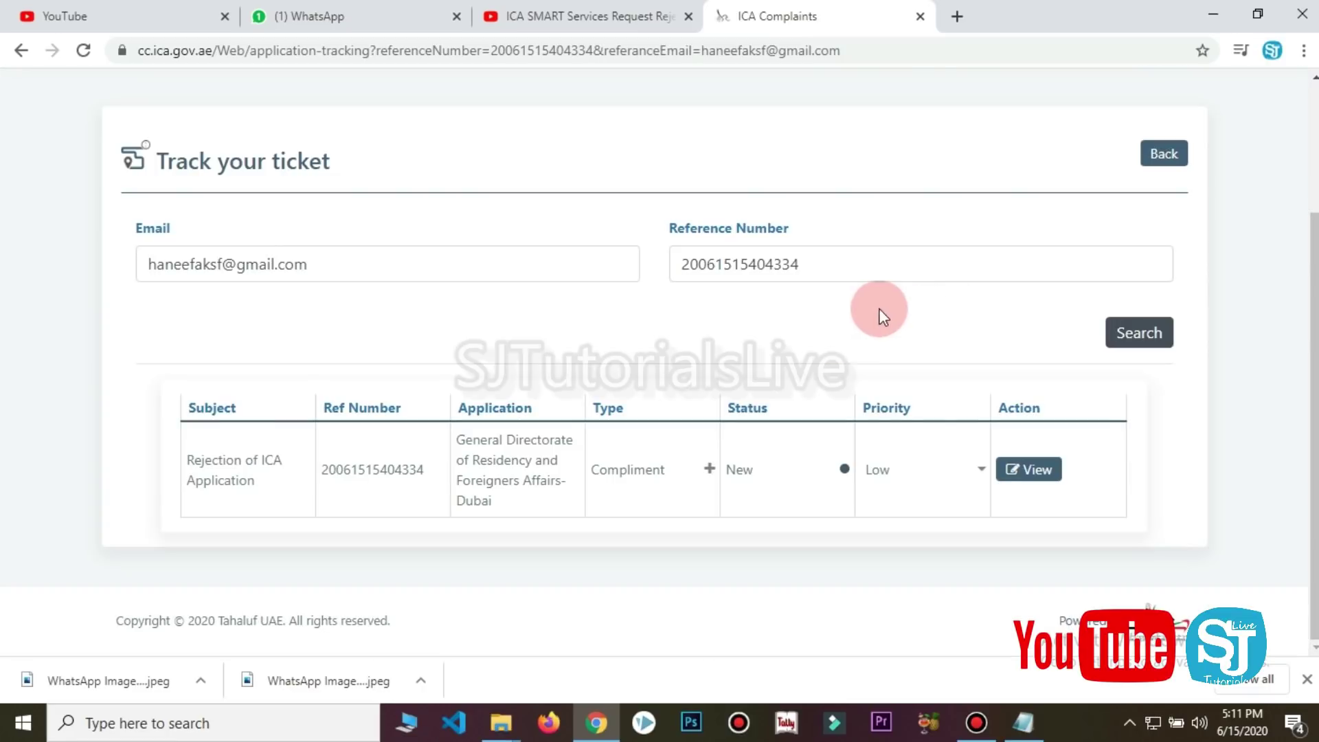
Step: Check the result's reference number, application and type, then view the ticket details
left_click_drag(205, 467, 435, 490)
left_click(415, 485)
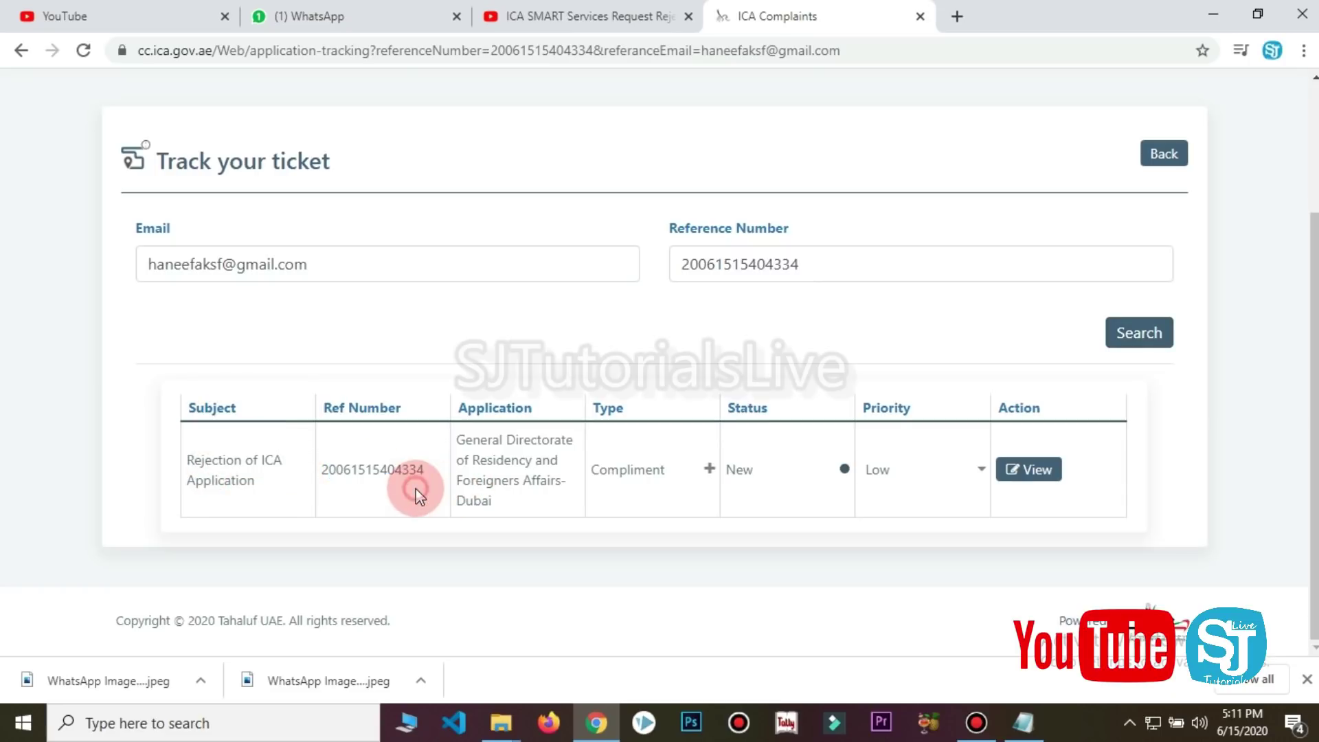
left_click_drag(476, 441, 473, 500)
left_click(514, 514)
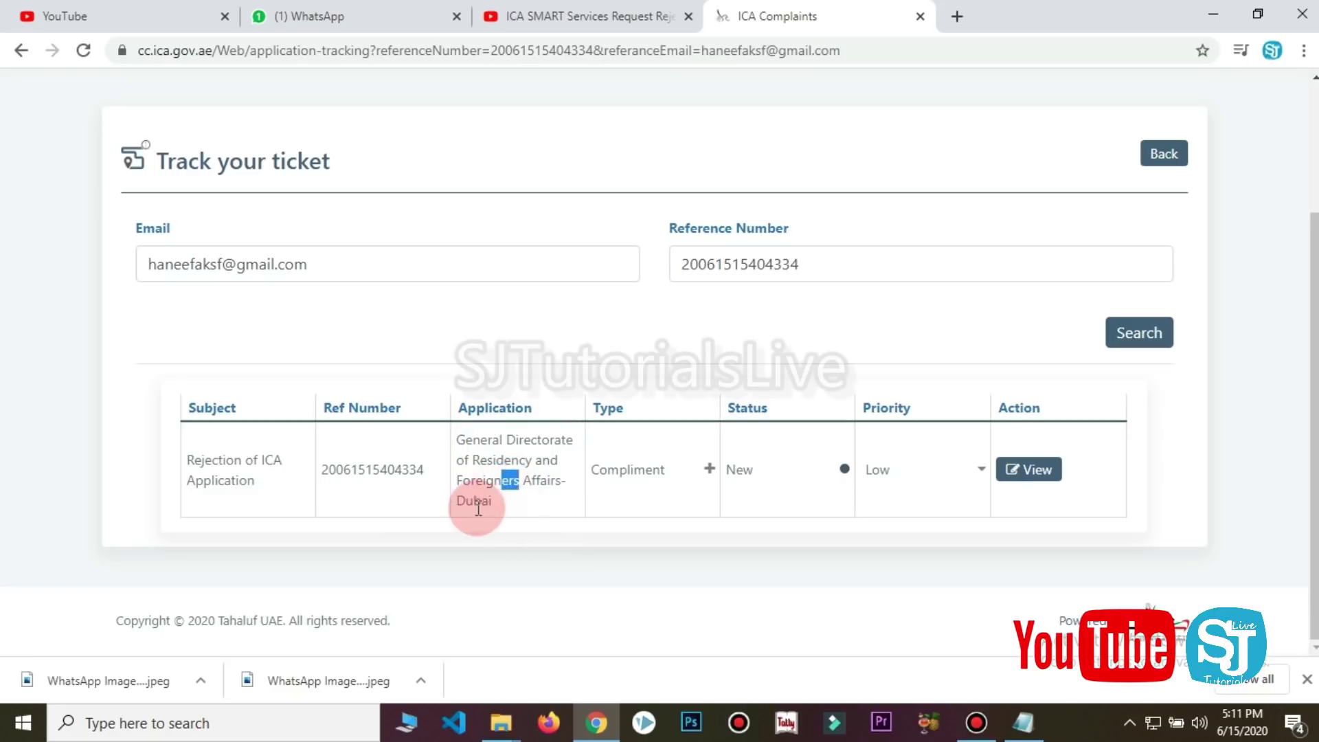
left_click_drag(607, 475, 693, 478)
left_click(695, 493)
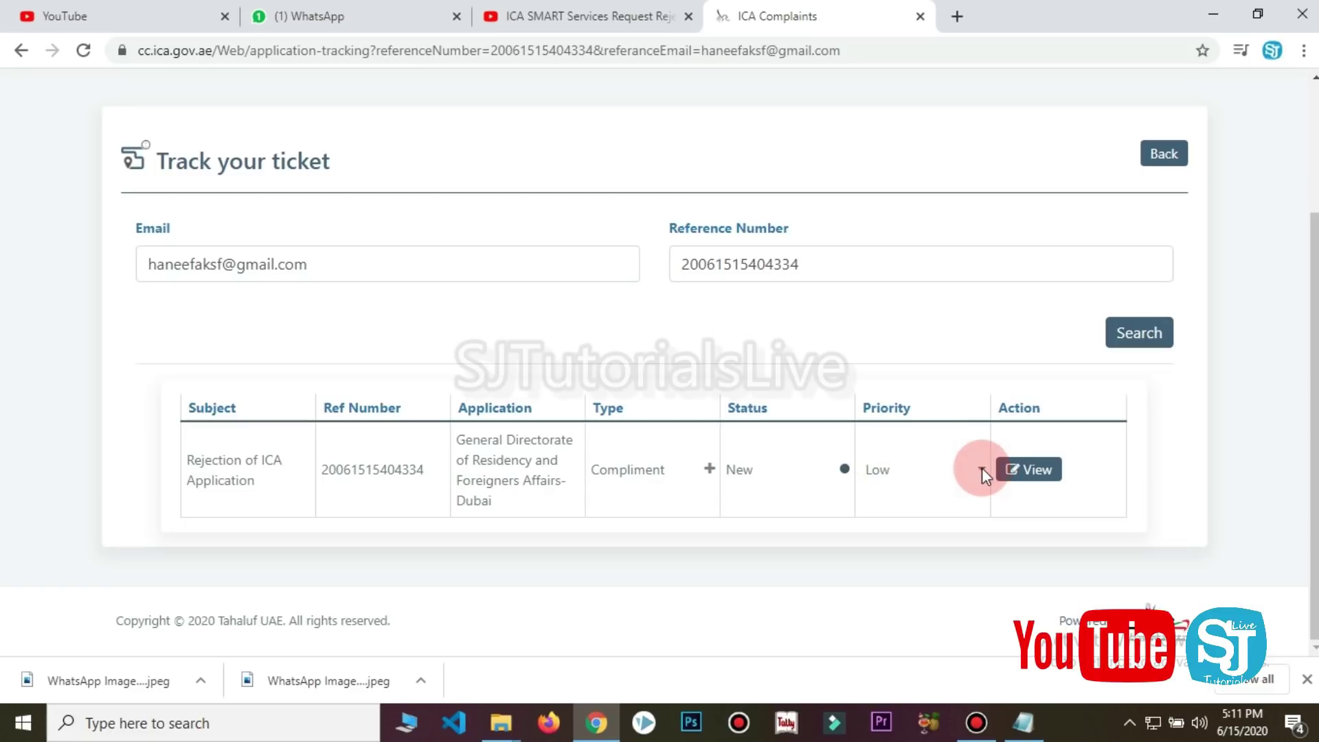
left_click(1031, 472)
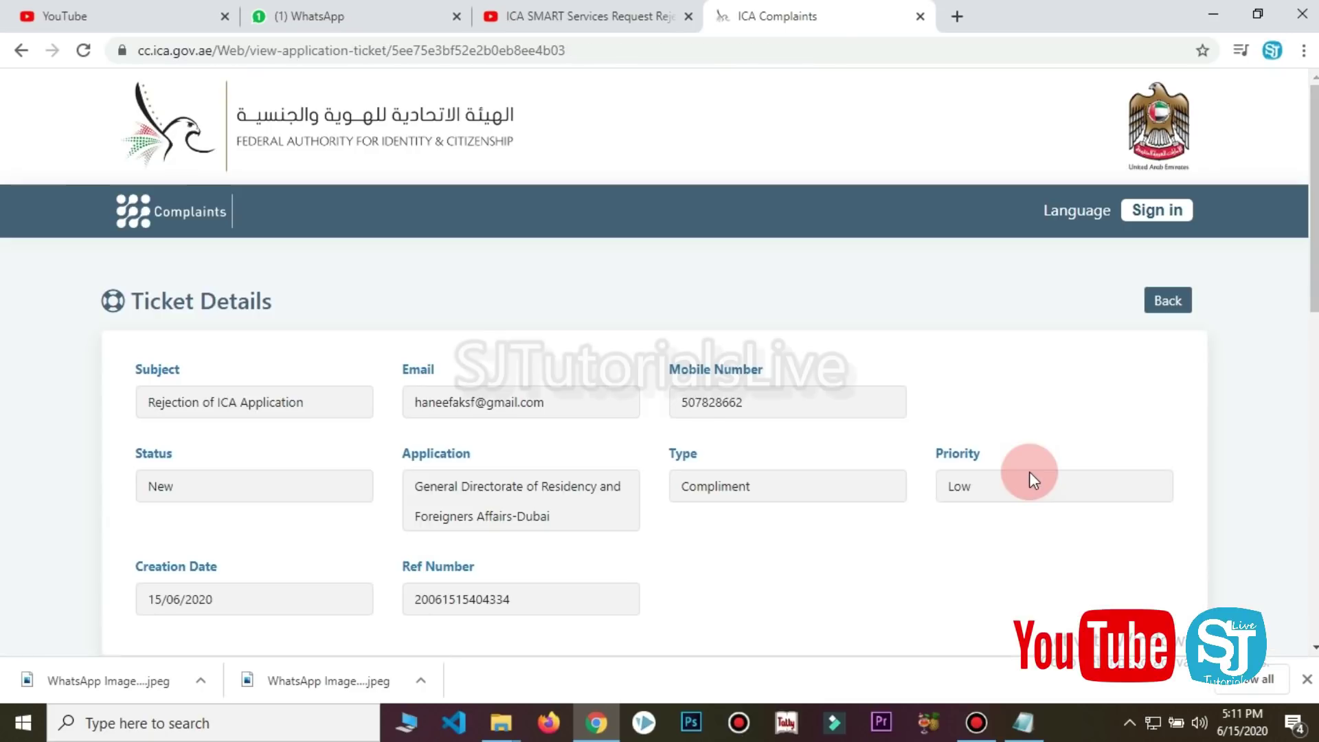
scroll(1000, 426, "down", 1)
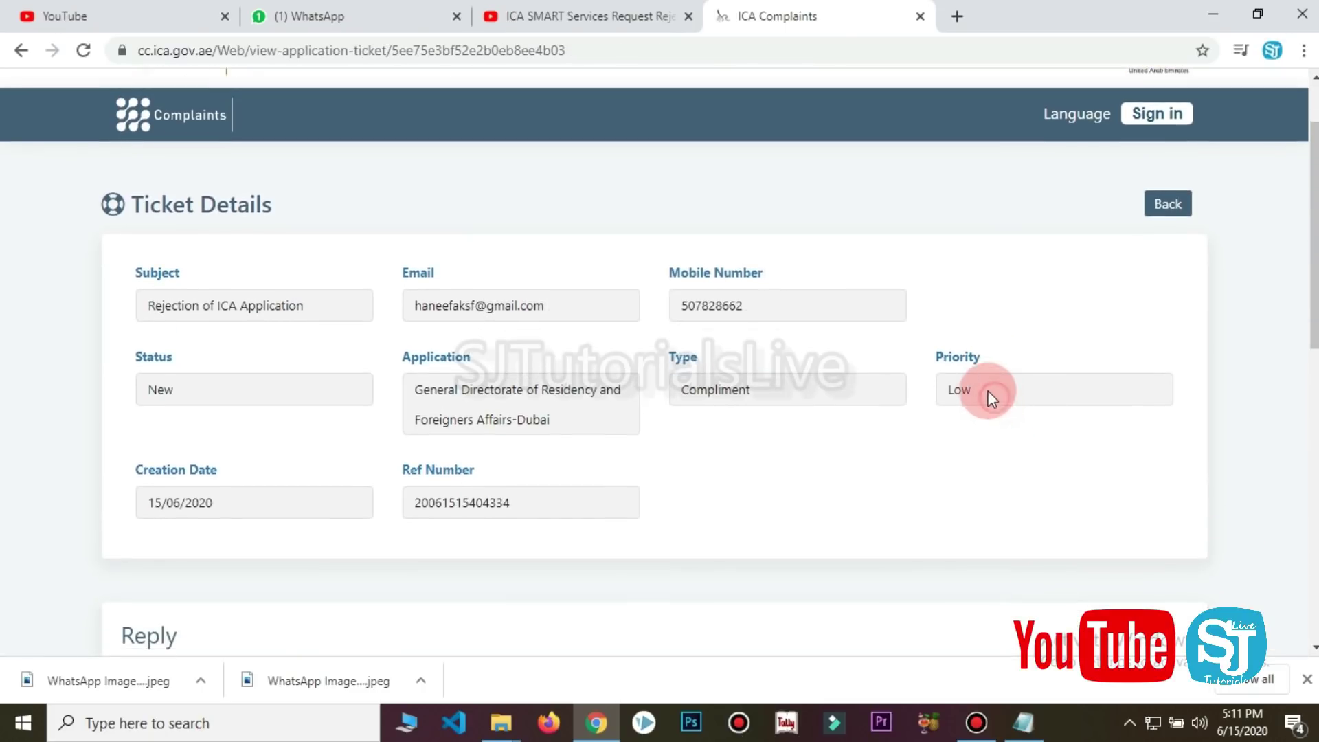